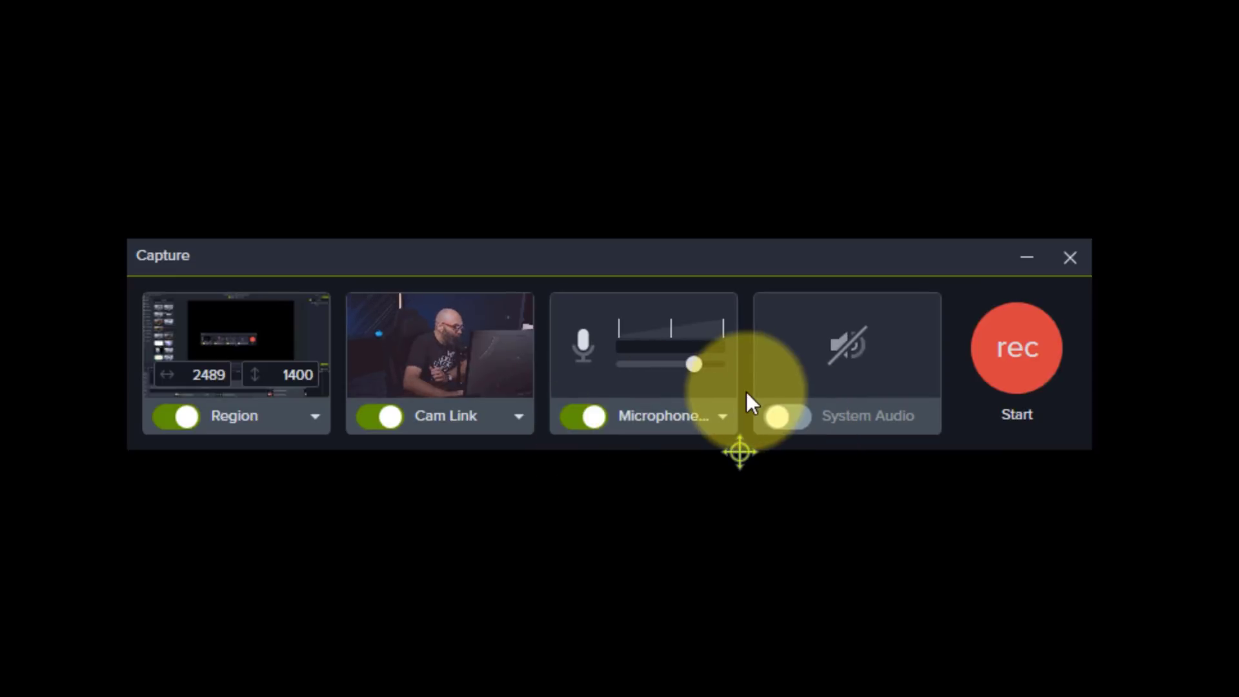
Step: Keep the RODECaster Pro Stereo microphone and the current capture region in the Recorder
{"action": "left_click", "coordinate": [724, 415]}
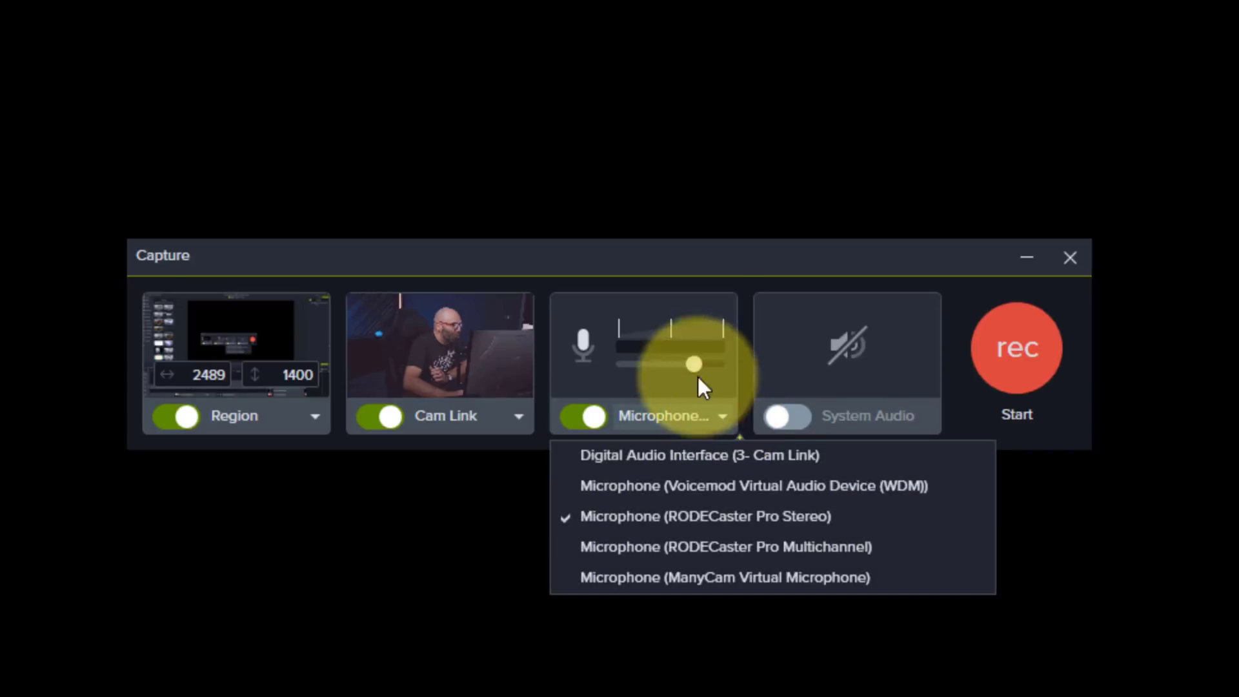
{"action": "left_click", "coordinate": [897, 278]}
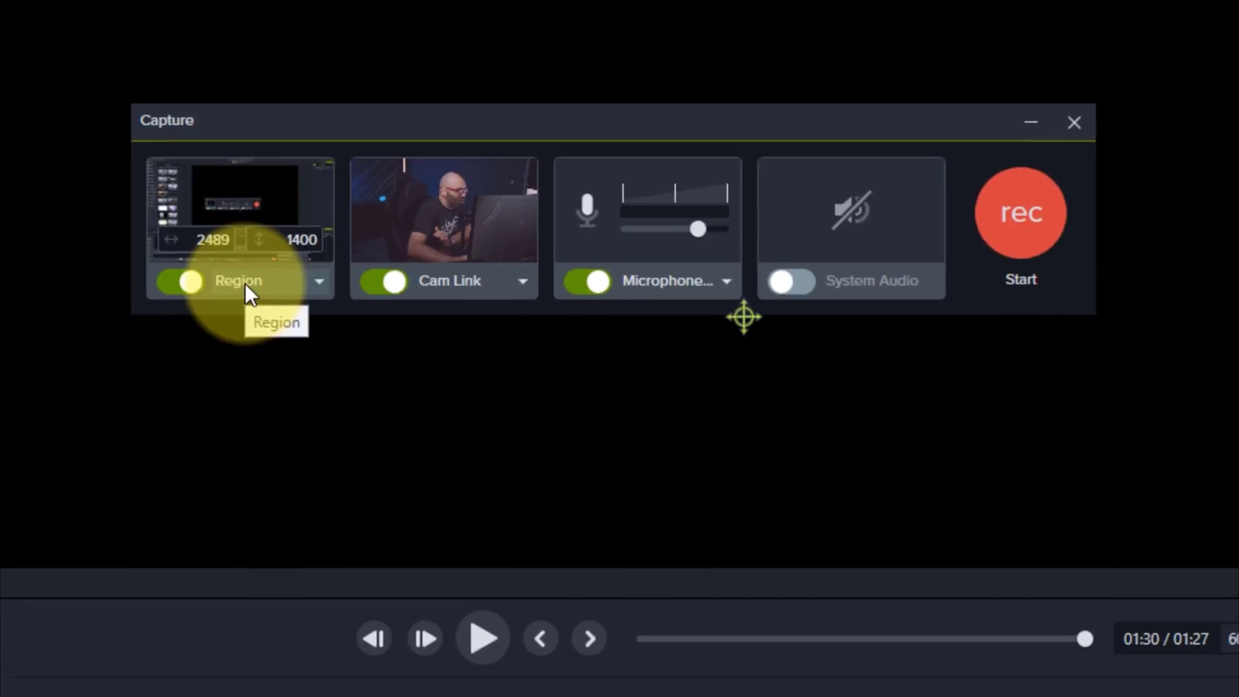
{"action": "left_click", "coordinate": [241, 416]}
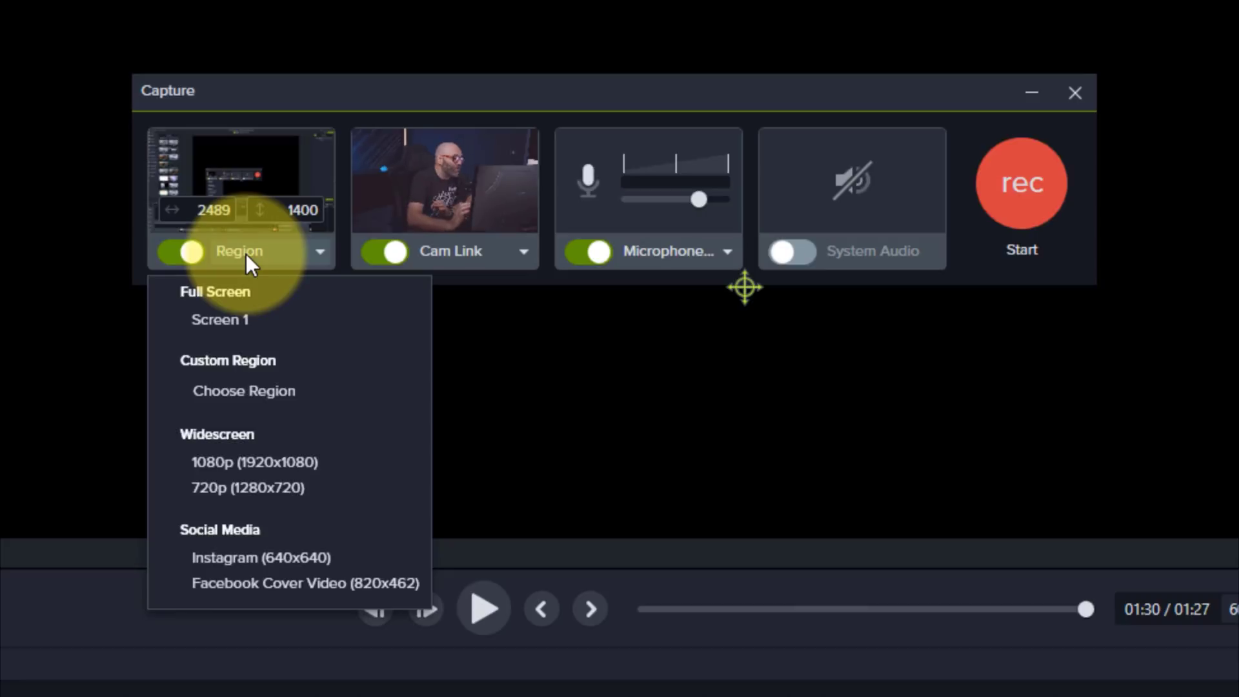
{"action": "left_click", "coordinate": [246, 253]}
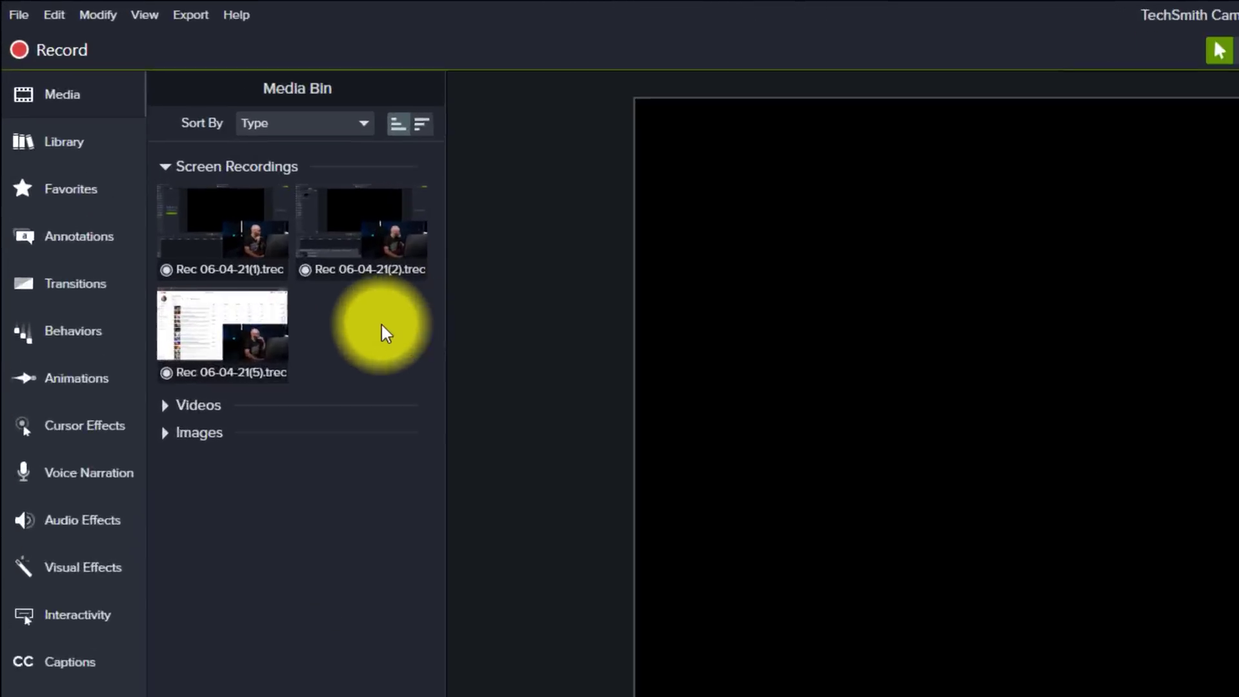
Step: Append Rec 06-04-21(5).trec to the end of the timeline and deselect it
{"action": "left_click", "coordinate": [91, 155]}
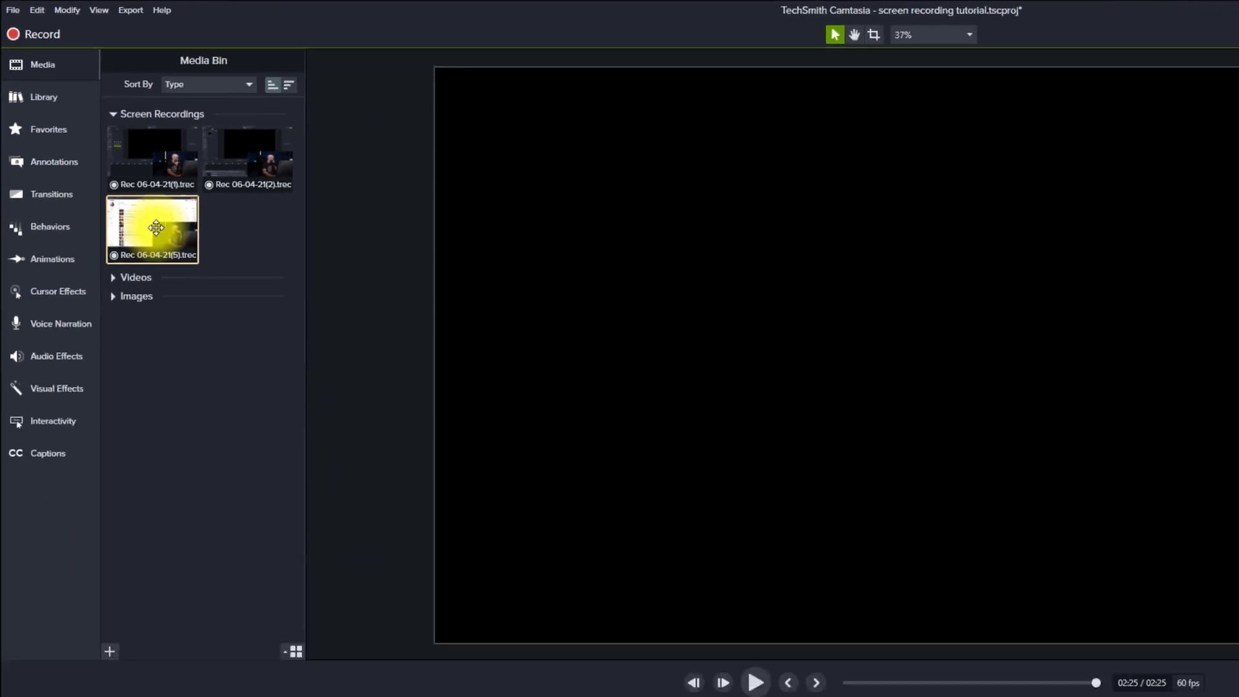
{"action": "left_click_drag", "start_coordinate": [302, 446], "coordinate": [1145, 645]}
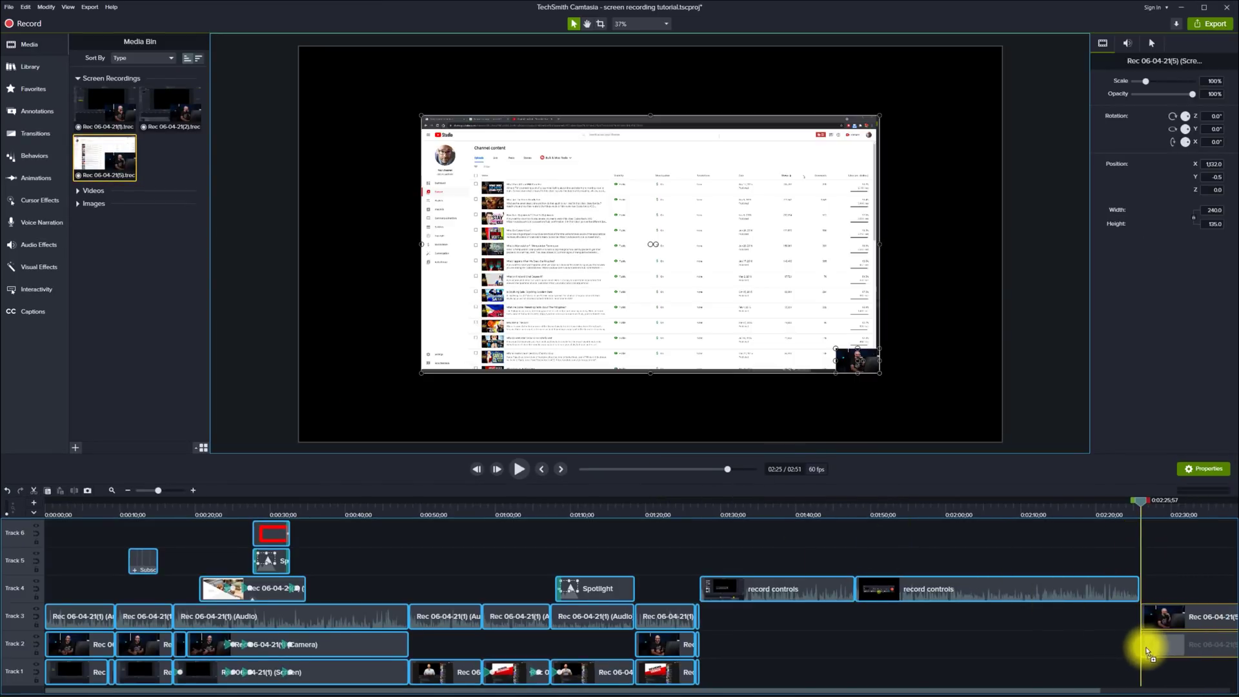
{"action": "left_click", "coordinate": [1058, 690]}
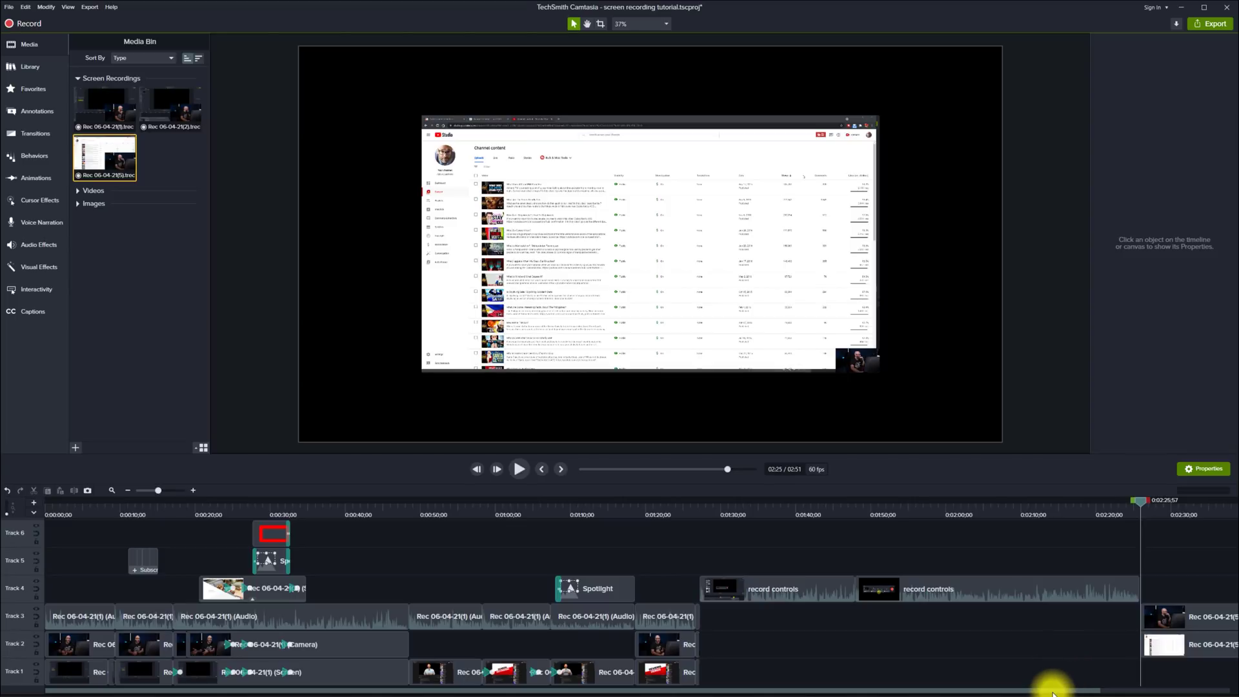
{"action": "left_click_drag", "start_coordinate": [1054, 692], "coordinate": [1229, 688]}
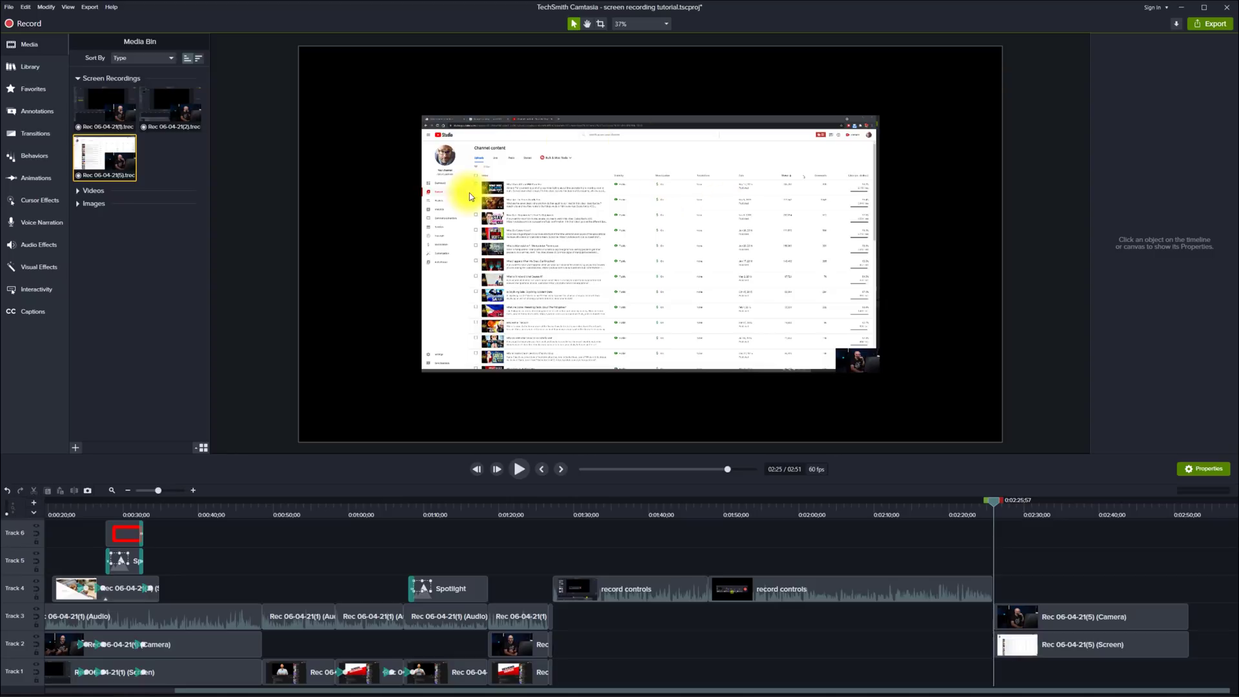
Step: Scale the YouTube Studio screen recording to fit the canvas
{"action": "left_click", "coordinate": [655, 222]}
{"action": "right_click", "coordinate": [655, 222]}
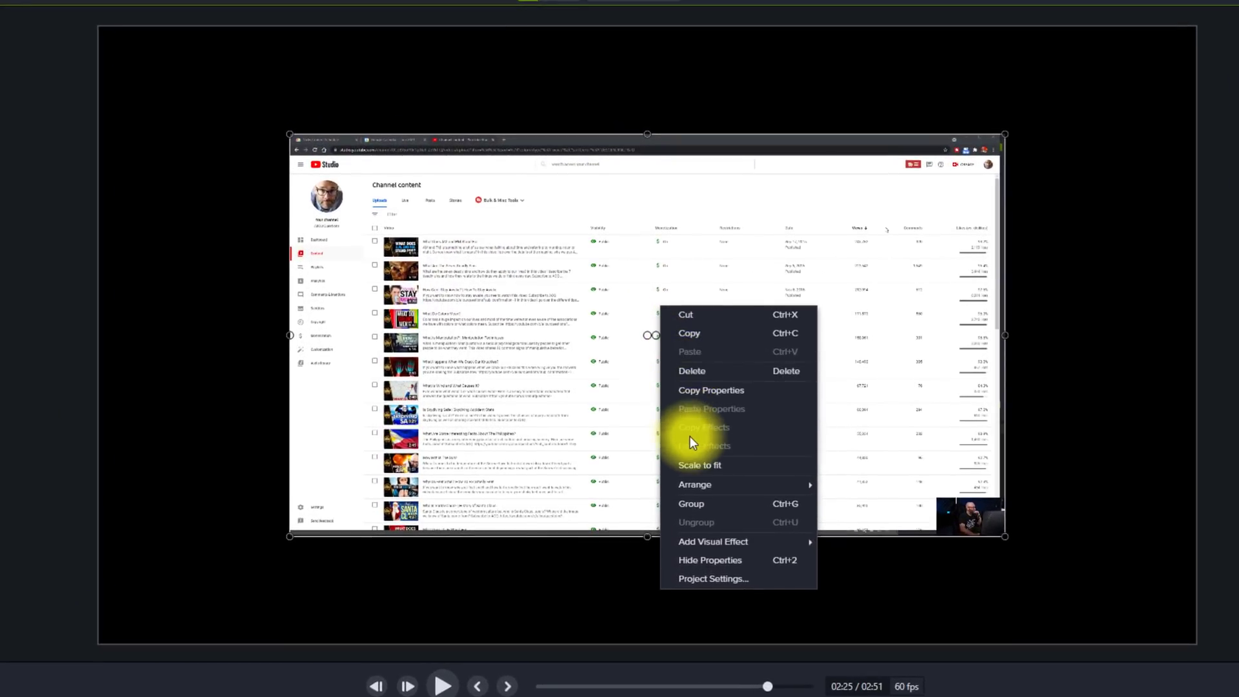
{"action": "left_click", "coordinate": [708, 470]}
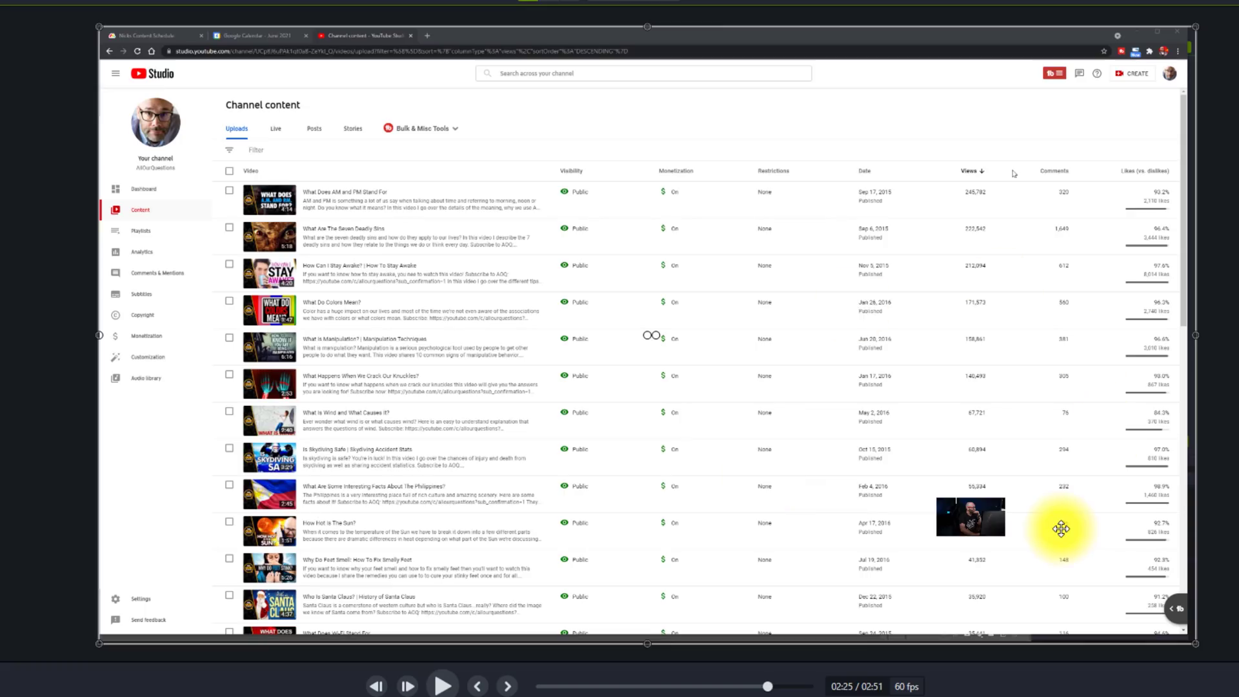
Step: Enlarge the webcam overlay and move it toward the bottom centre
{"action": "left_click", "coordinate": [968, 517]}
{"action": "left_click_drag", "start_coordinate": [1009, 528], "coordinate": [342, 232]}
{"action": "left_click_drag", "start_coordinate": [668, 394], "coordinate": [1047, 542]}
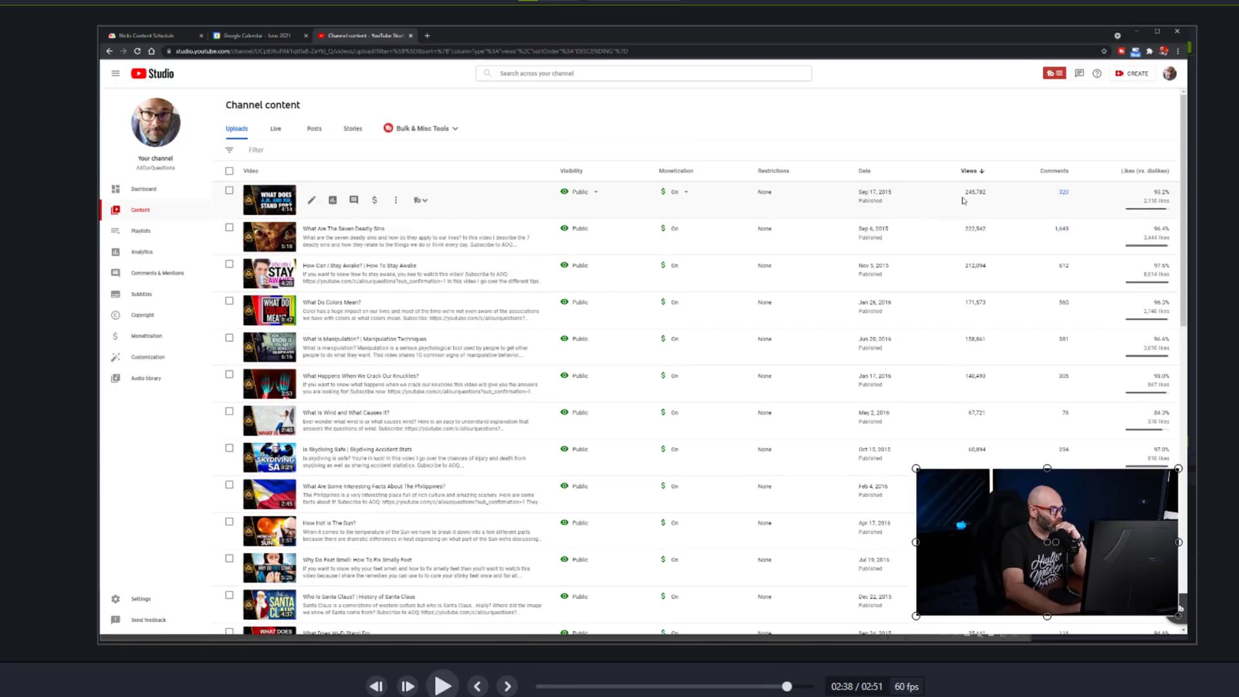
{"action": "left_click_drag", "start_coordinate": [1142, 604], "coordinate": [928, 534]}
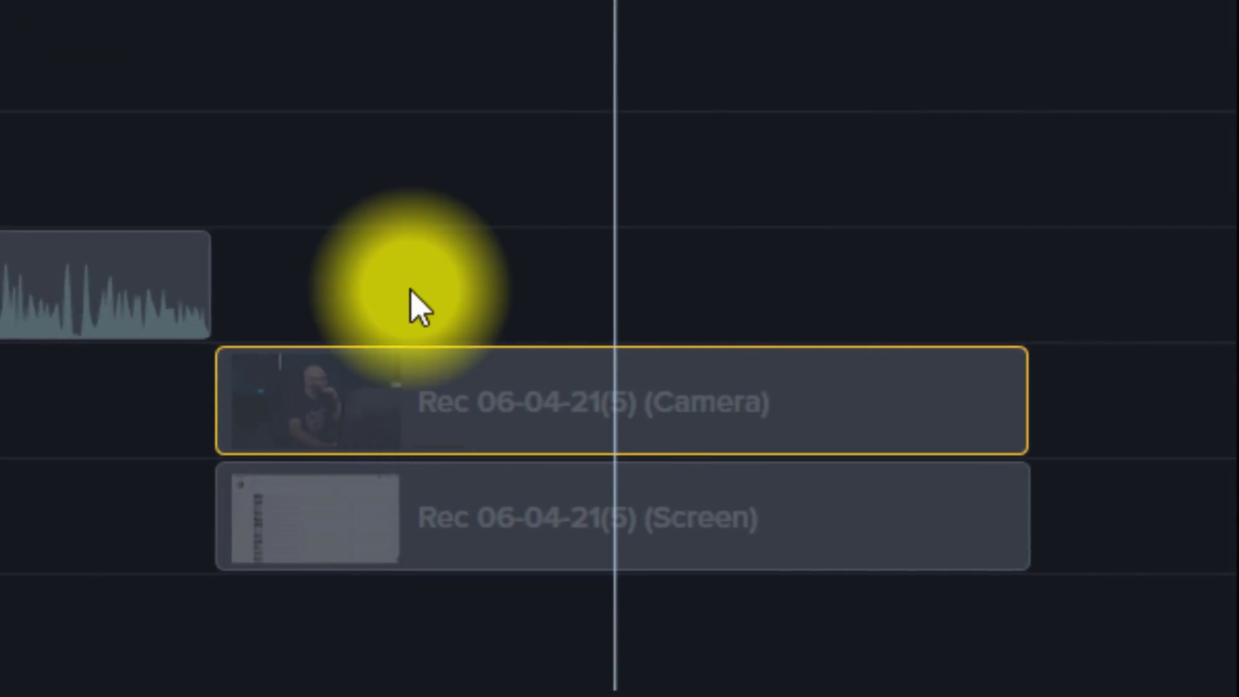
Step: Delete the Rec 06-04-21(5) Camera clip and check the screen recording around 2:30
{"action": "mouse_move", "coordinate": [762, 387]}
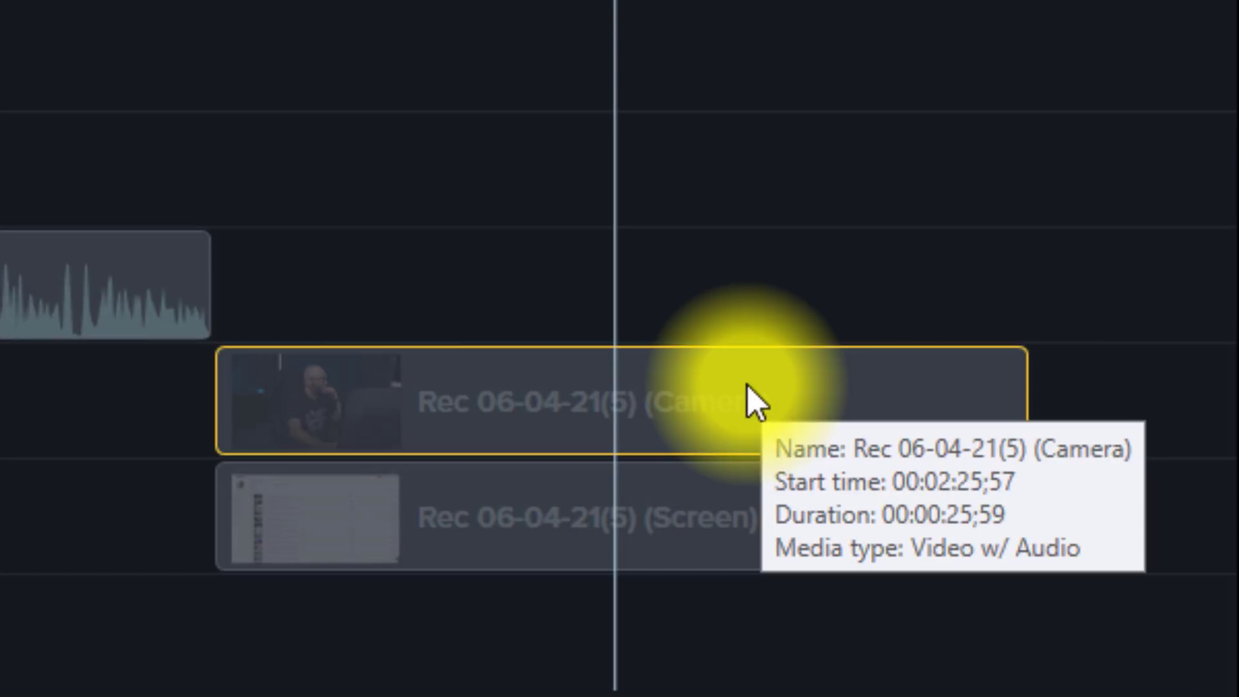
{"action": "key", "text": "Delete"}
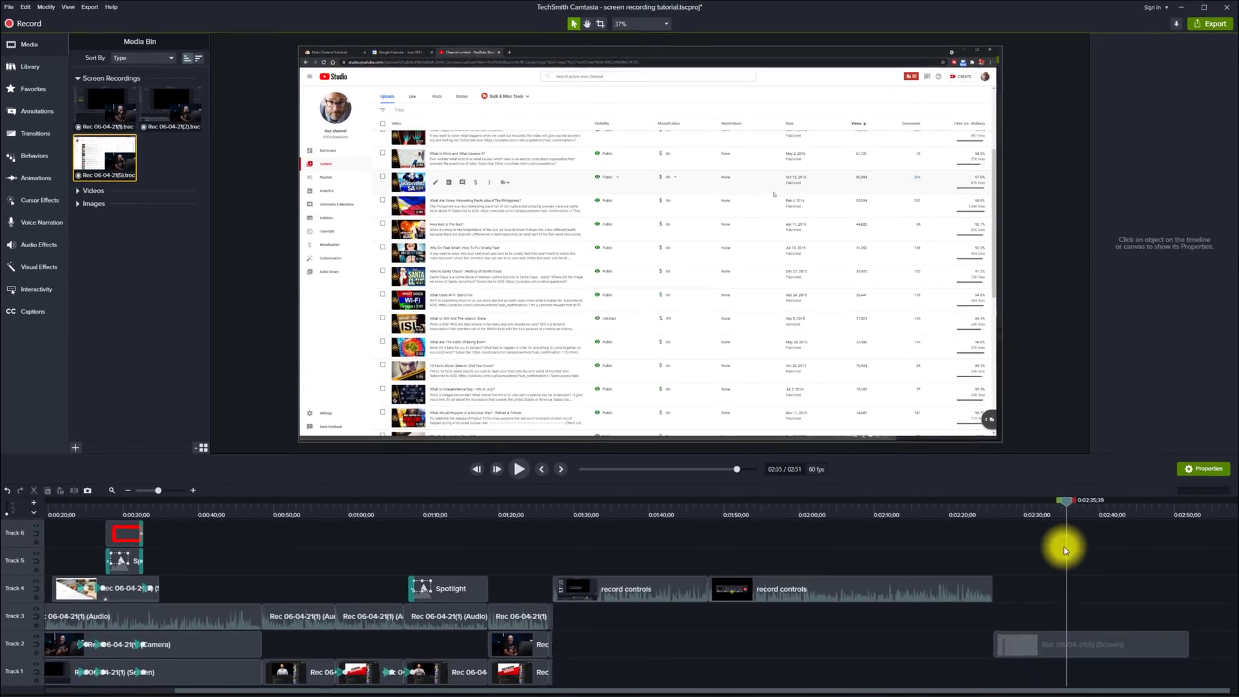
{"action": "left_click_drag", "start_coordinate": [1064, 550], "coordinate": [1035, 550]}
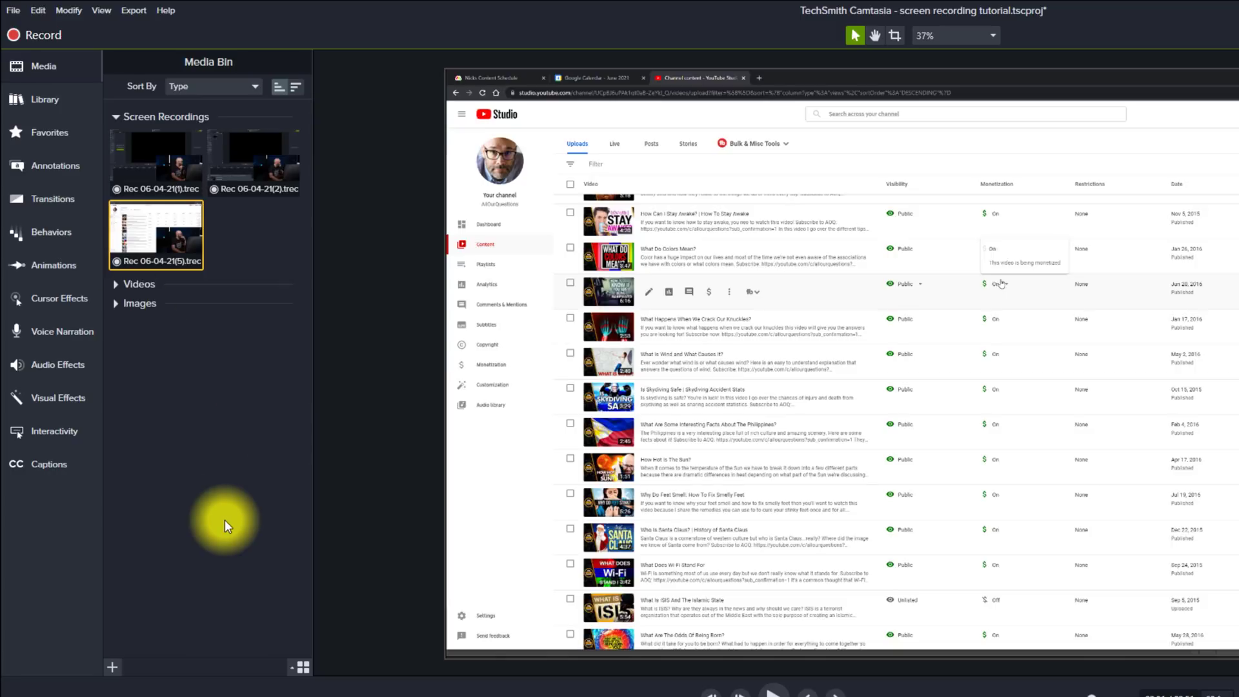
{"action": "left_click", "coordinate": [1106, 318]}
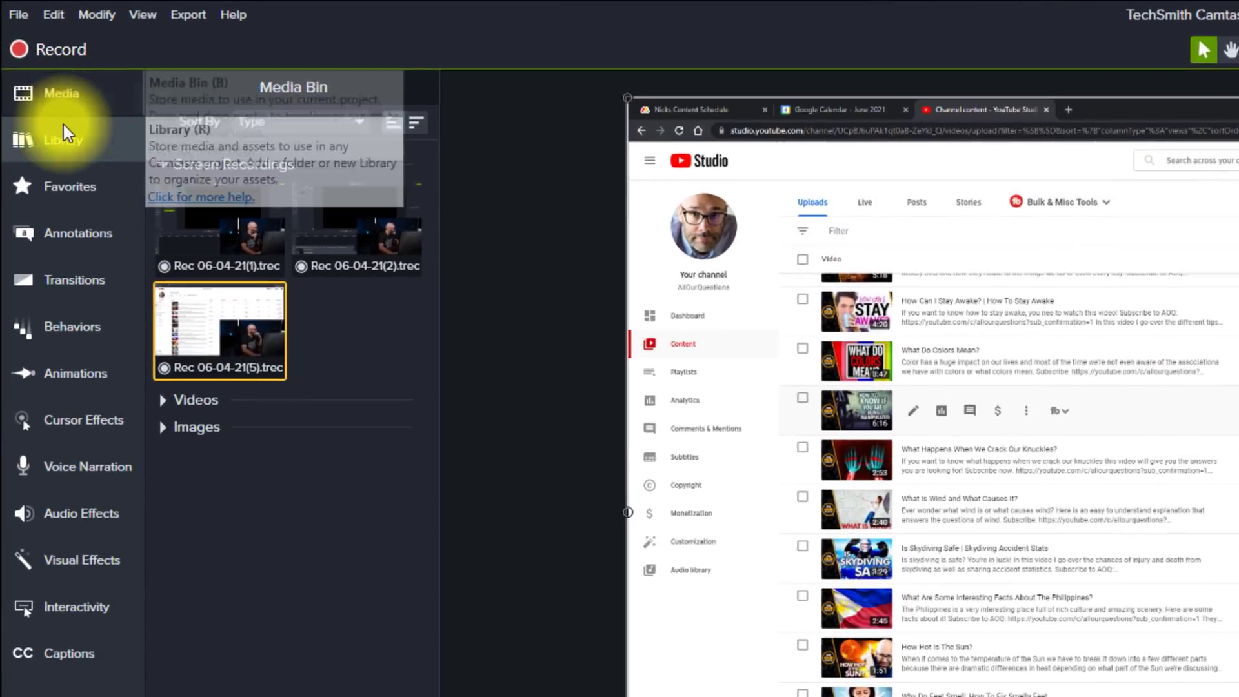
Step: Open the Camtasia 2021 library and jump to 0:00:12 to view the subscribe animation
{"action": "left_click", "coordinate": [59, 140]}
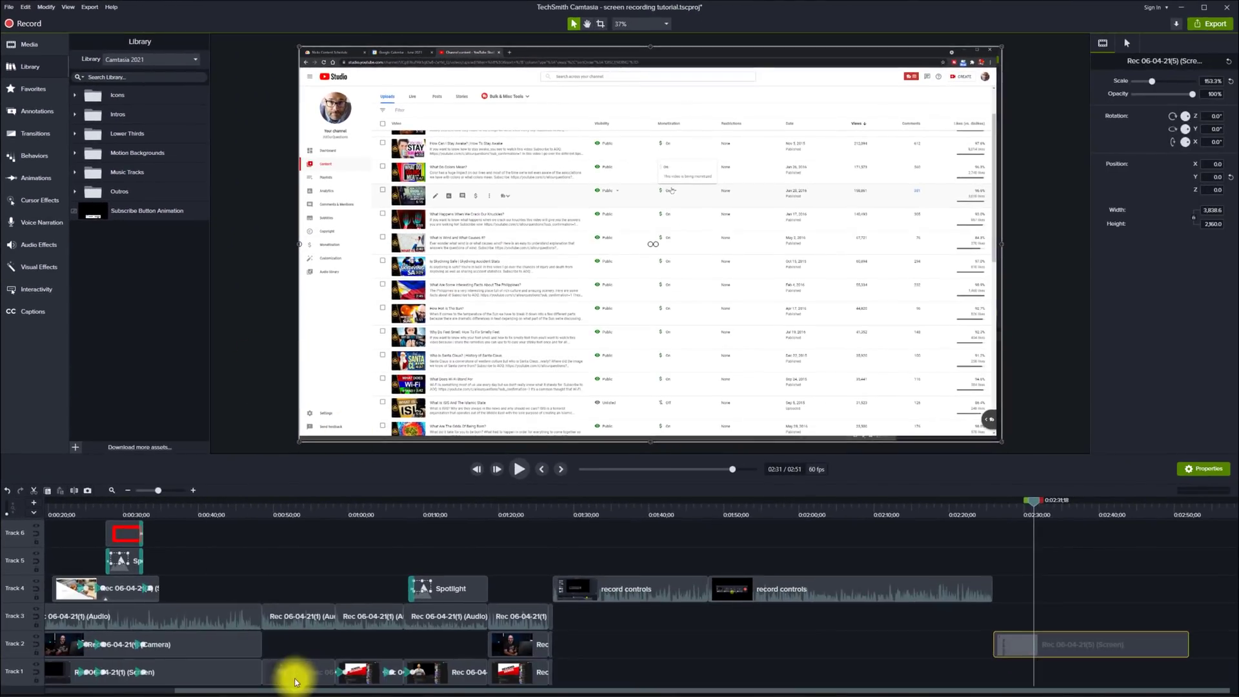
{"action": "left_click_drag", "start_coordinate": [296, 692], "coordinate": [97, 691]}
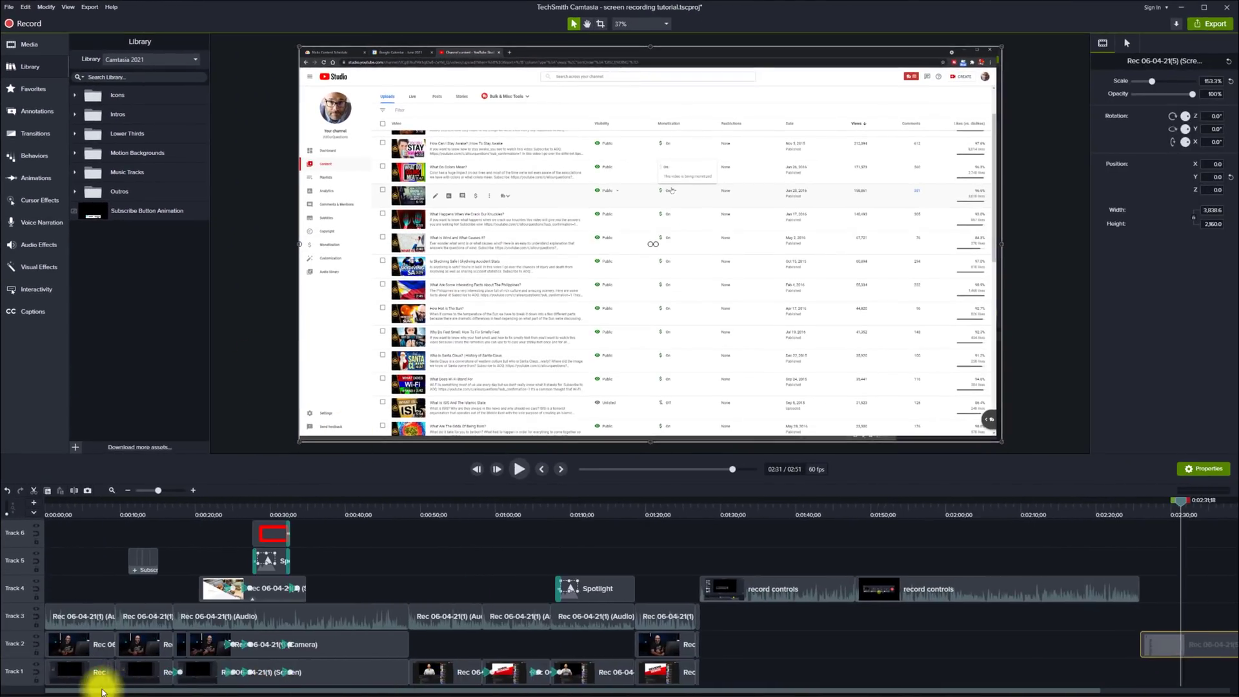
{"action": "left_click", "coordinate": [141, 499]}
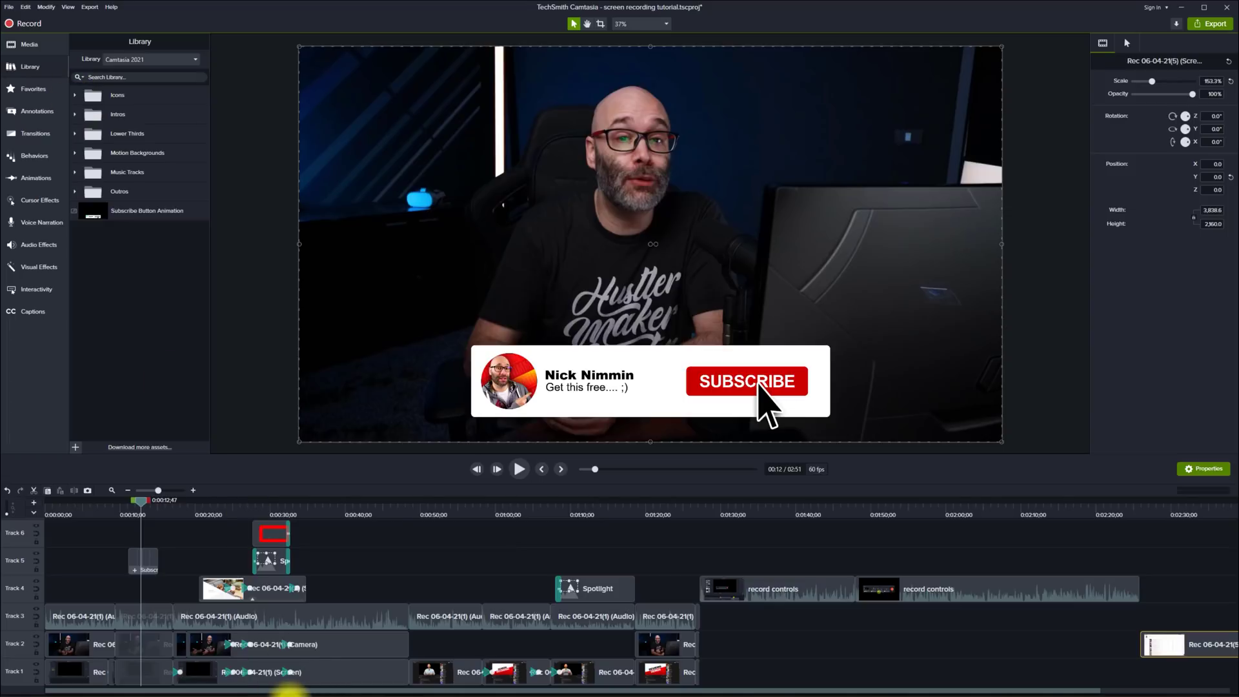
{"action": "left_click_drag", "start_coordinate": [288, 694], "coordinate": [418, 694]}
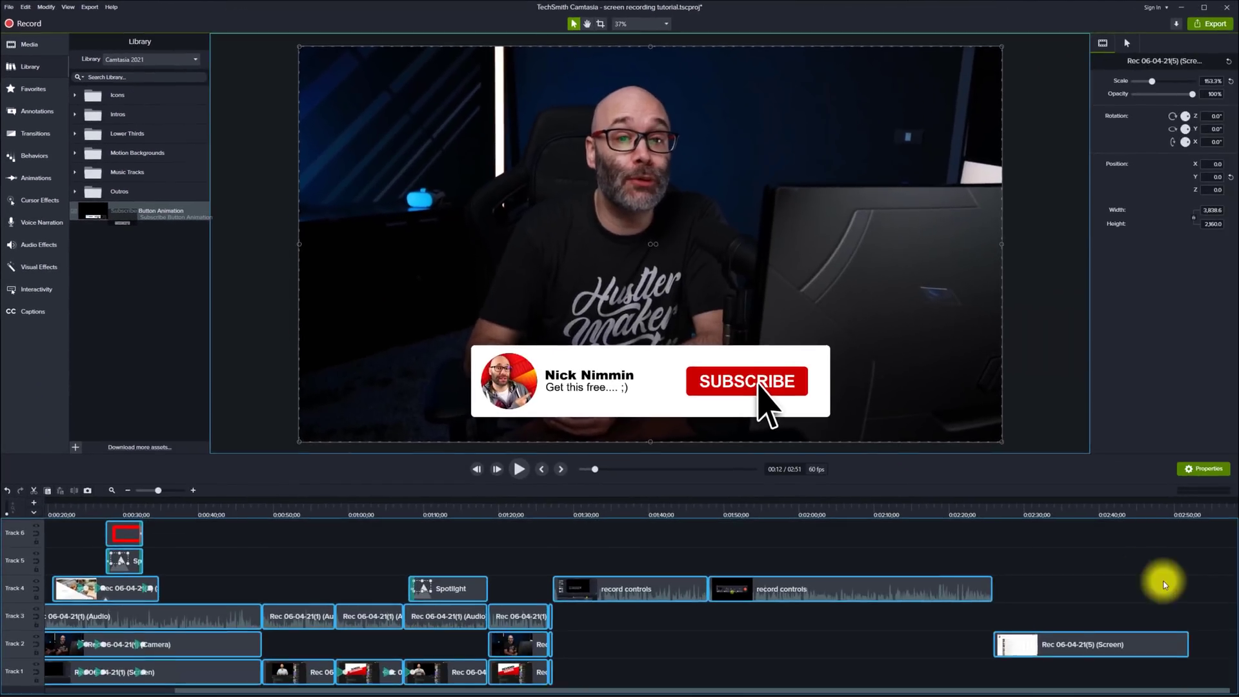
{"action": "left_click_drag", "start_coordinate": [1165, 584], "coordinate": [1113, 517]}
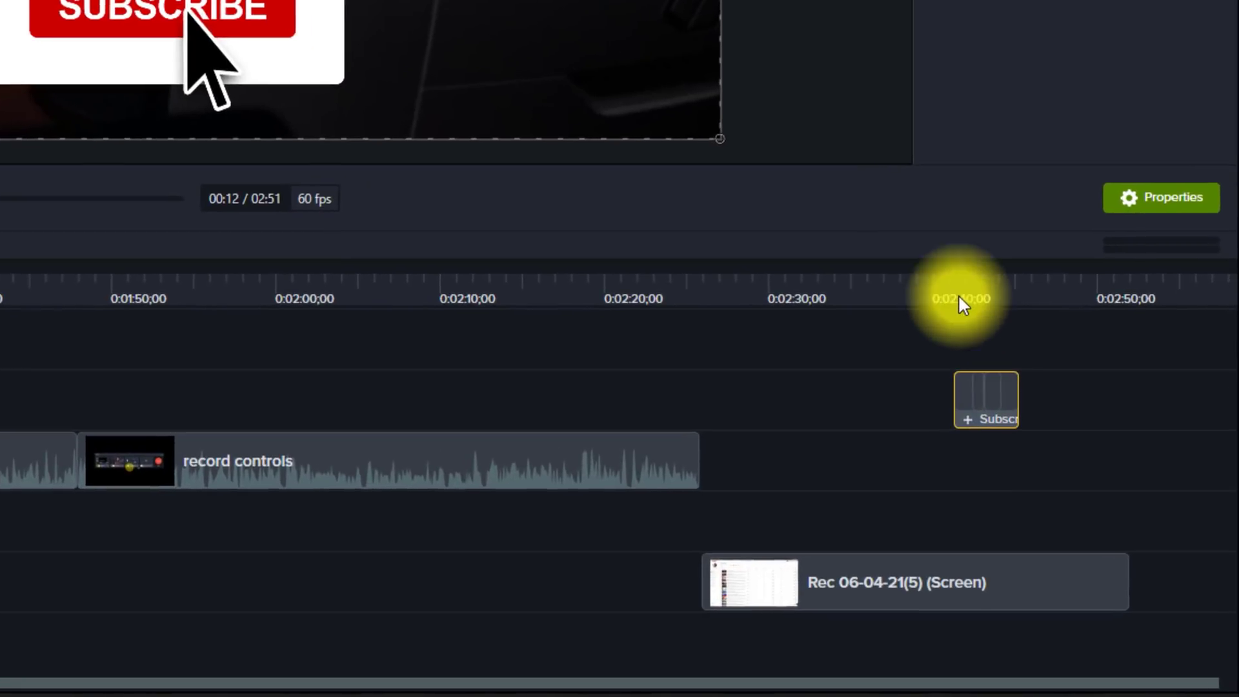
{"action": "left_click_drag", "start_coordinate": [959, 299], "coordinate": [946, 273]}
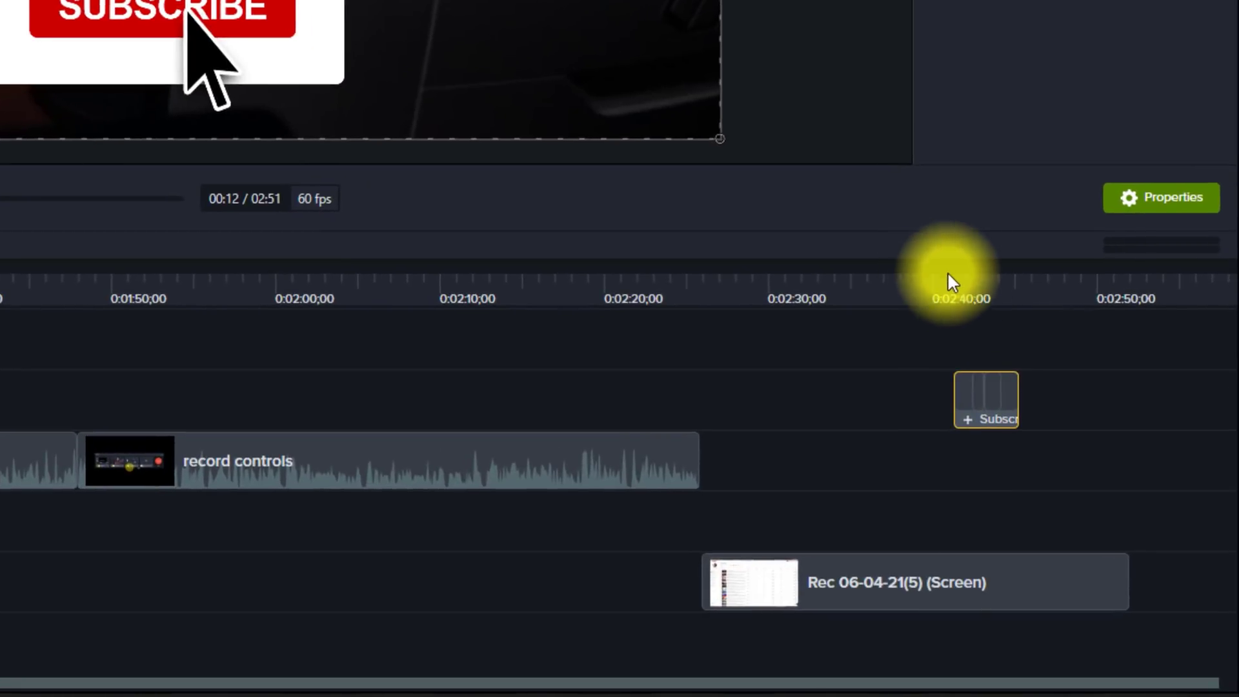
{"action": "left_click", "coordinate": [953, 286]}
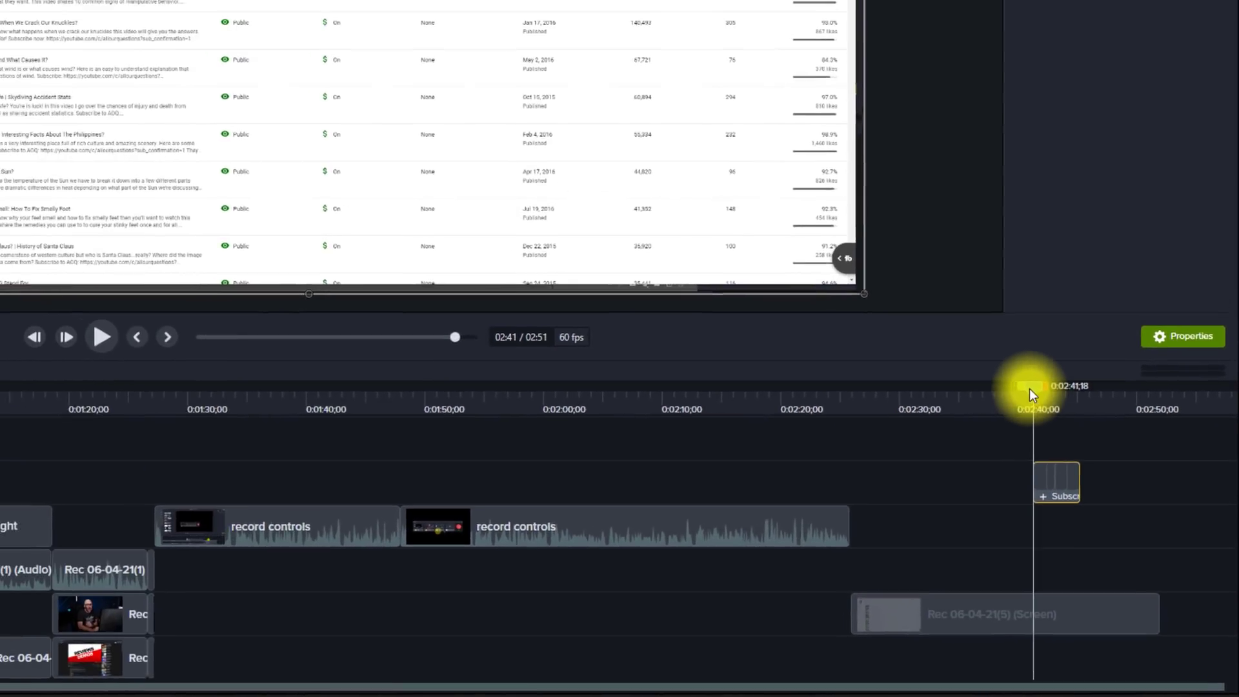
{"action": "left_click_drag", "start_coordinate": [1029, 382], "coordinate": [1058, 403]}
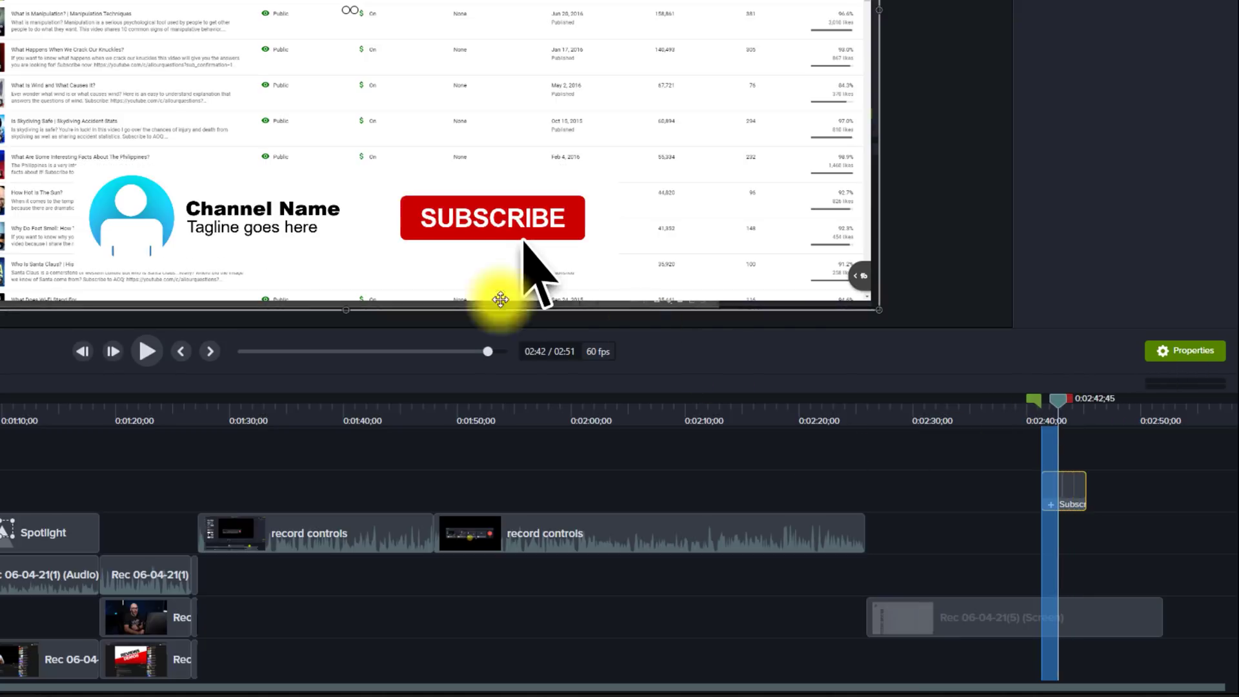
{"action": "right_click", "coordinate": [1075, 485]}
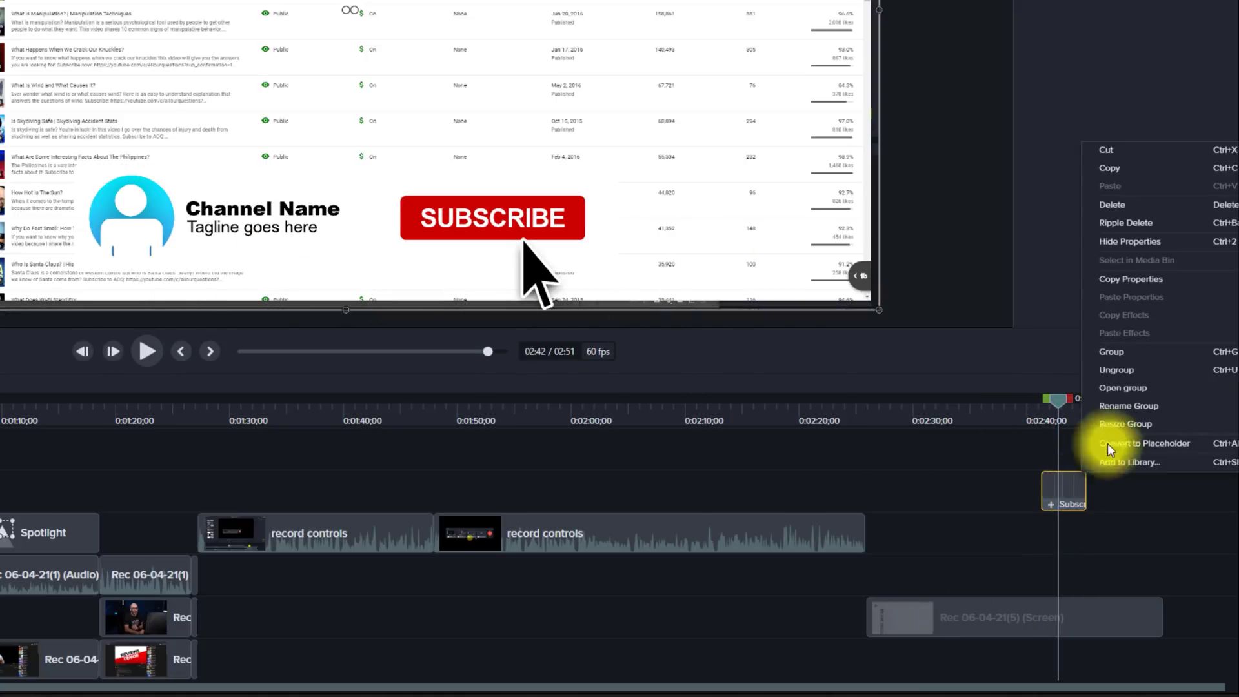
{"action": "left_click", "coordinate": [1112, 203]}
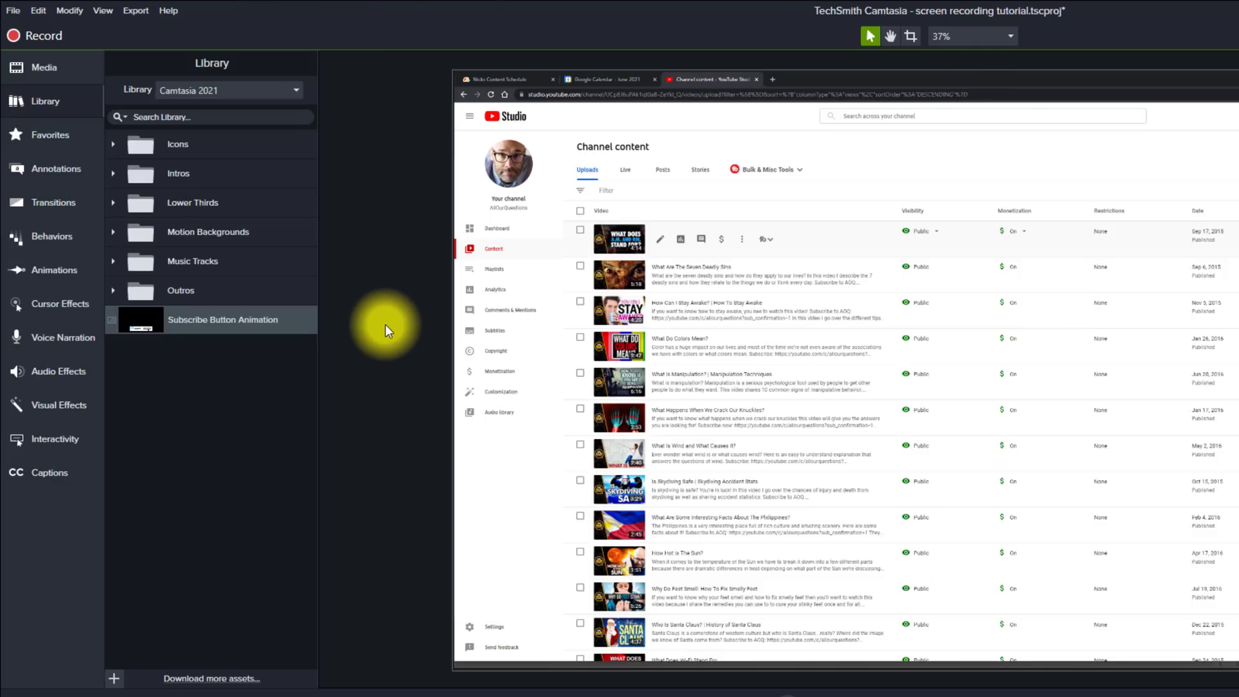
Step: Preview the Assist lower third toward the canvas's lower left, then show the Callouts annotations
{"action": "left_click", "coordinate": [115, 200]}
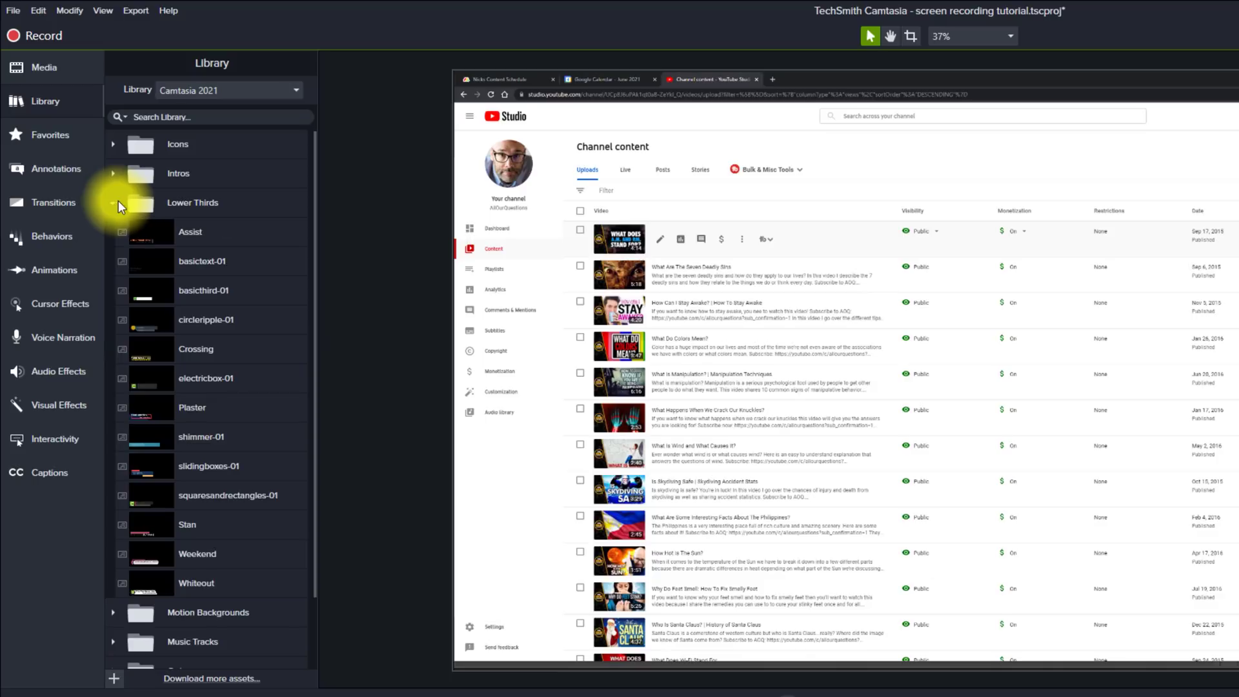
{"action": "left_click", "coordinate": [191, 229]}
{"action": "left_click_drag", "start_coordinate": [191, 229], "coordinate": [1238, 543]}
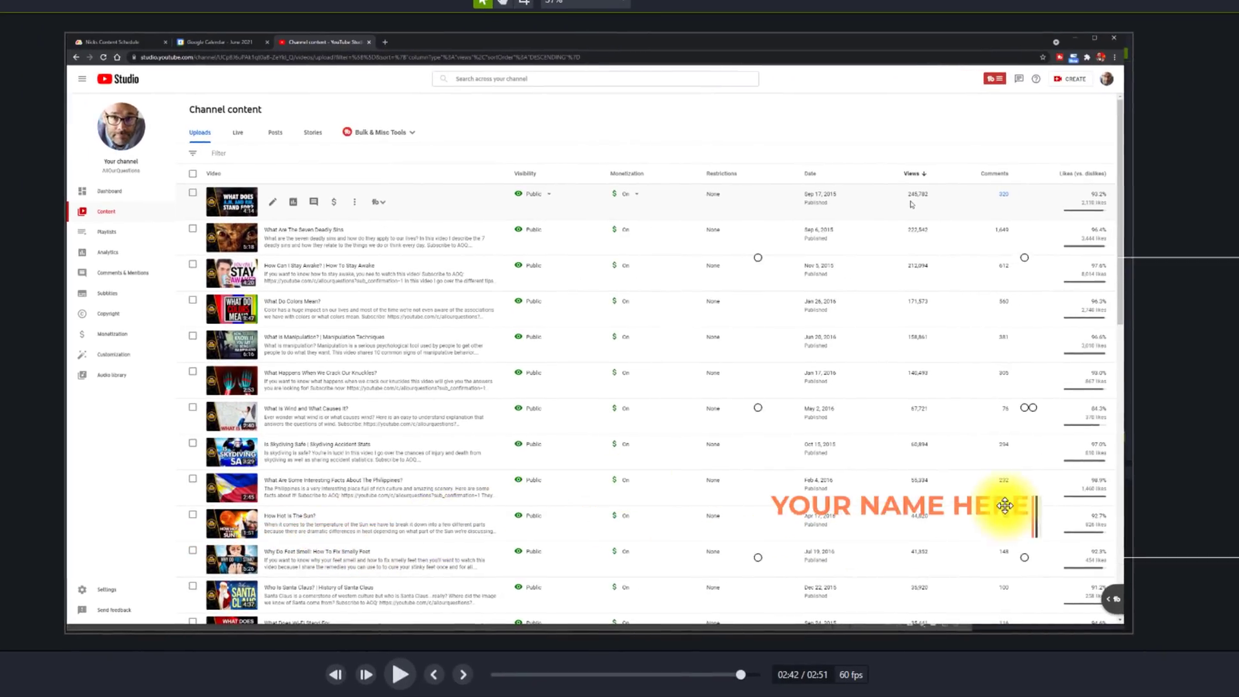
{"action": "left_click_drag", "start_coordinate": [1005, 505], "coordinate": [352, 549]}
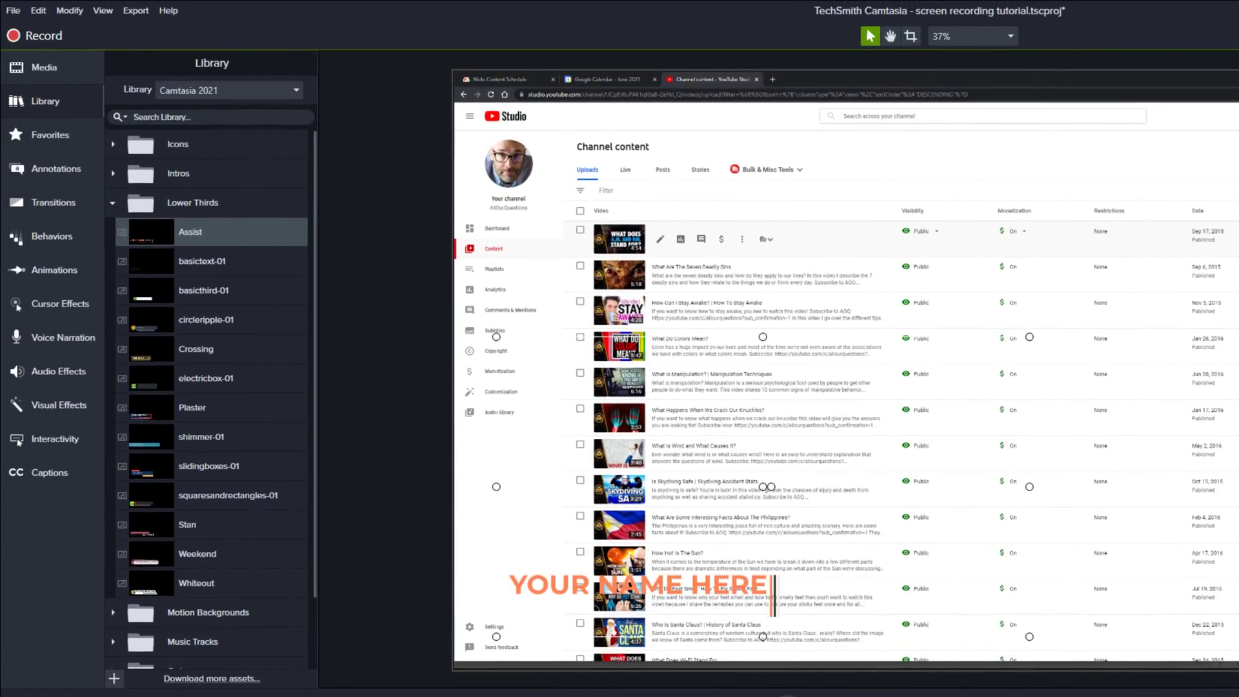
{"action": "left_click", "coordinate": [68, 168]}
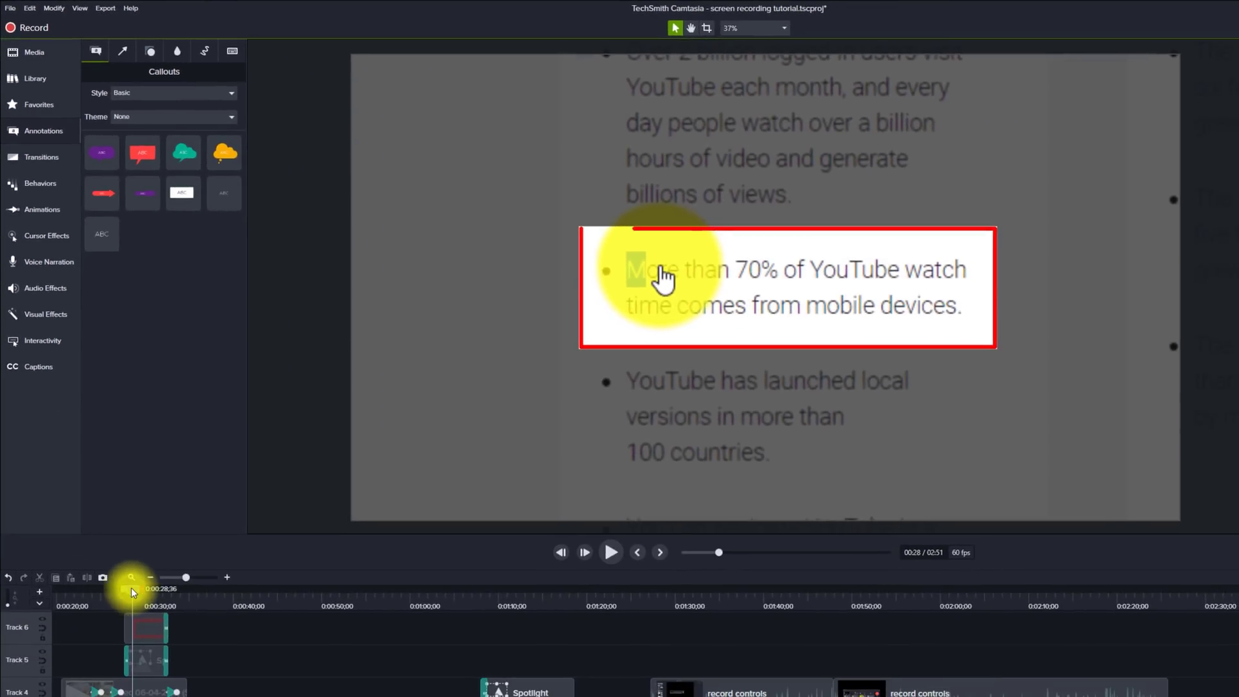
Step: Browse Callouts, Arrows & Lines with Style set to All, Shapes, then Blur & Highlight
{"action": "left_click_drag", "start_coordinate": [130, 587], "coordinate": [1203, 629]}
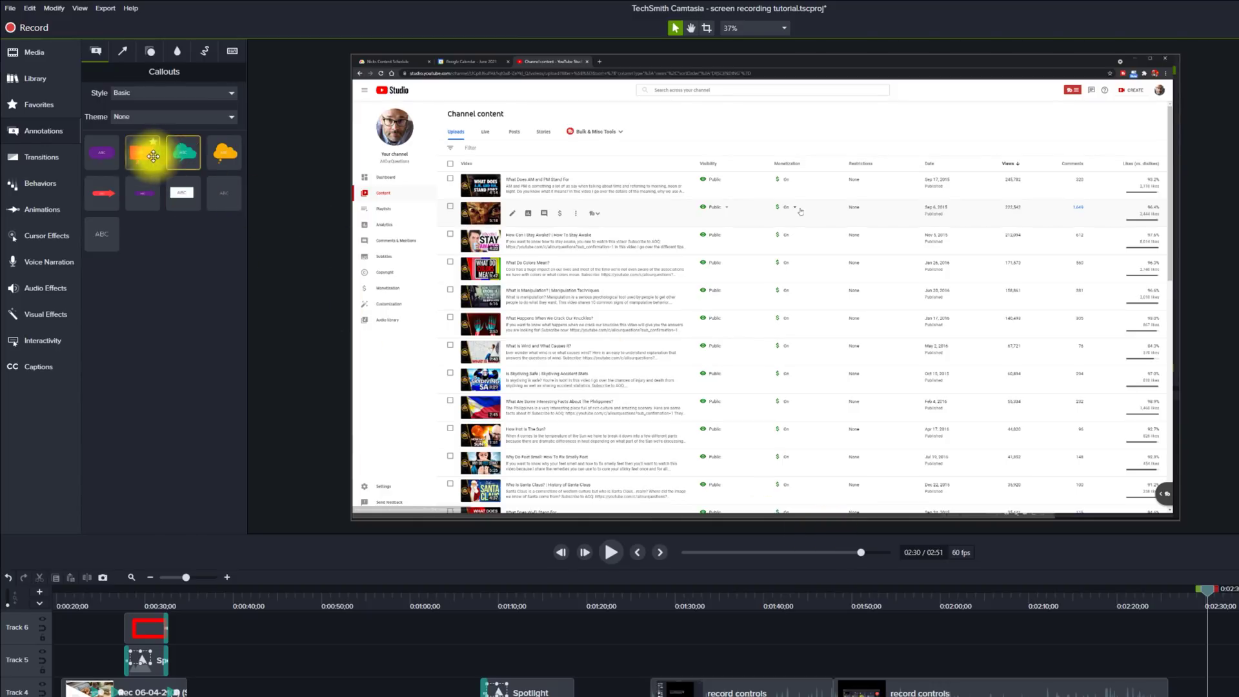
{"action": "left_click_drag", "start_coordinate": [140, 156], "coordinate": [165, 44]}
{"action": "left_click", "coordinate": [121, 49]}
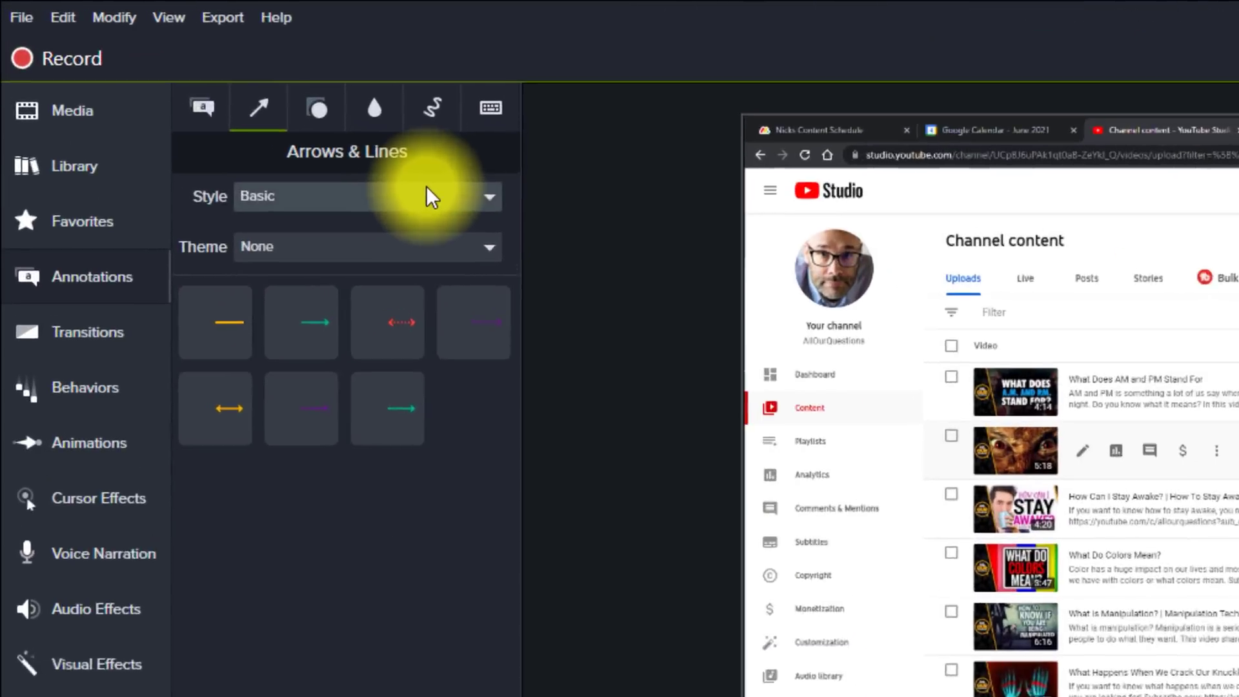
{"action": "left_click", "coordinate": [429, 197]}
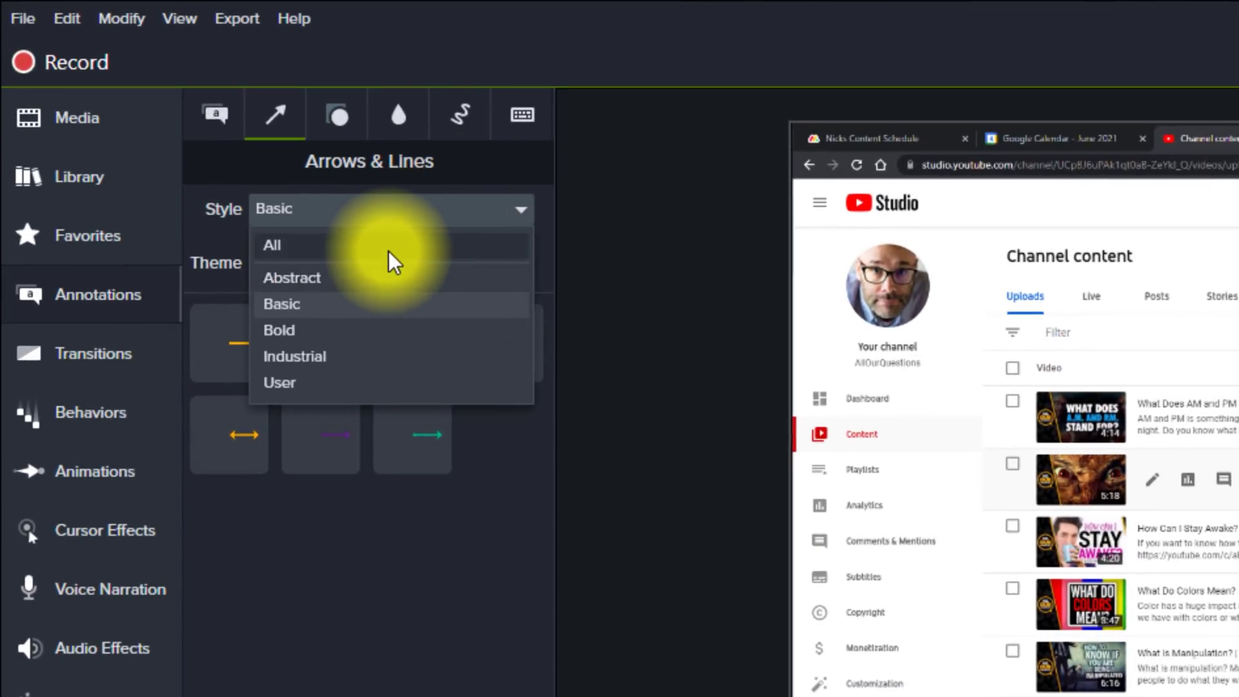
{"action": "left_click", "coordinate": [363, 228]}
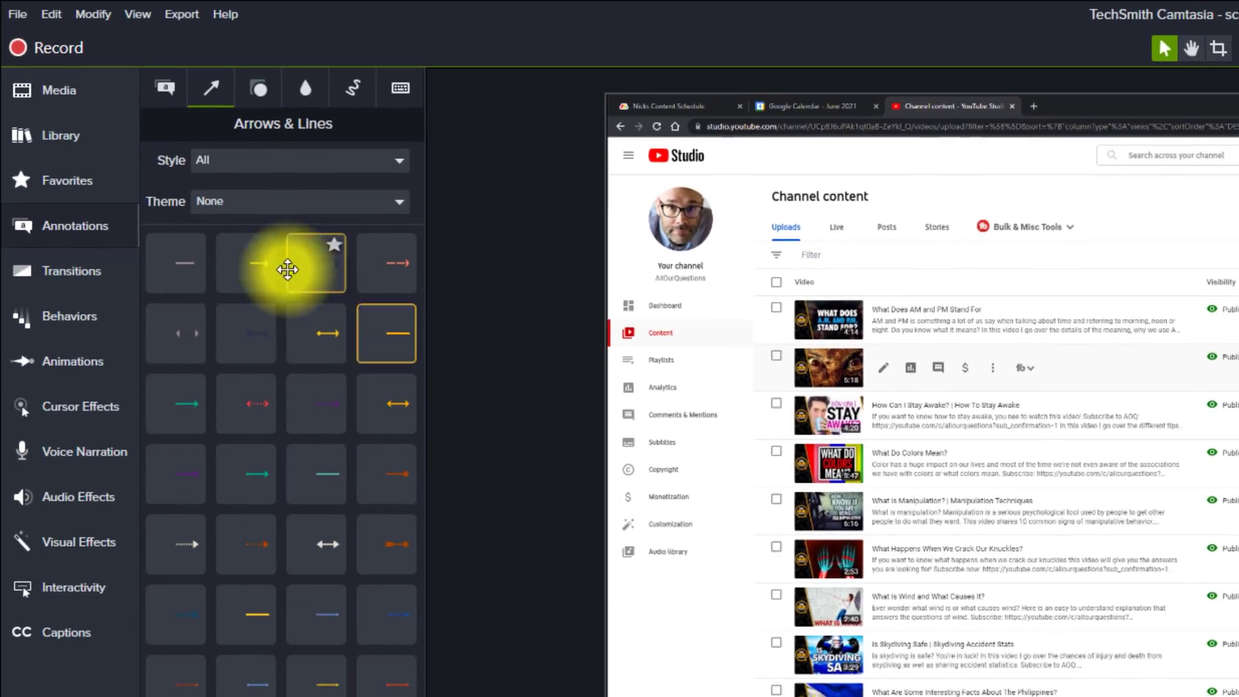
{"action": "left_click", "coordinate": [269, 91]}
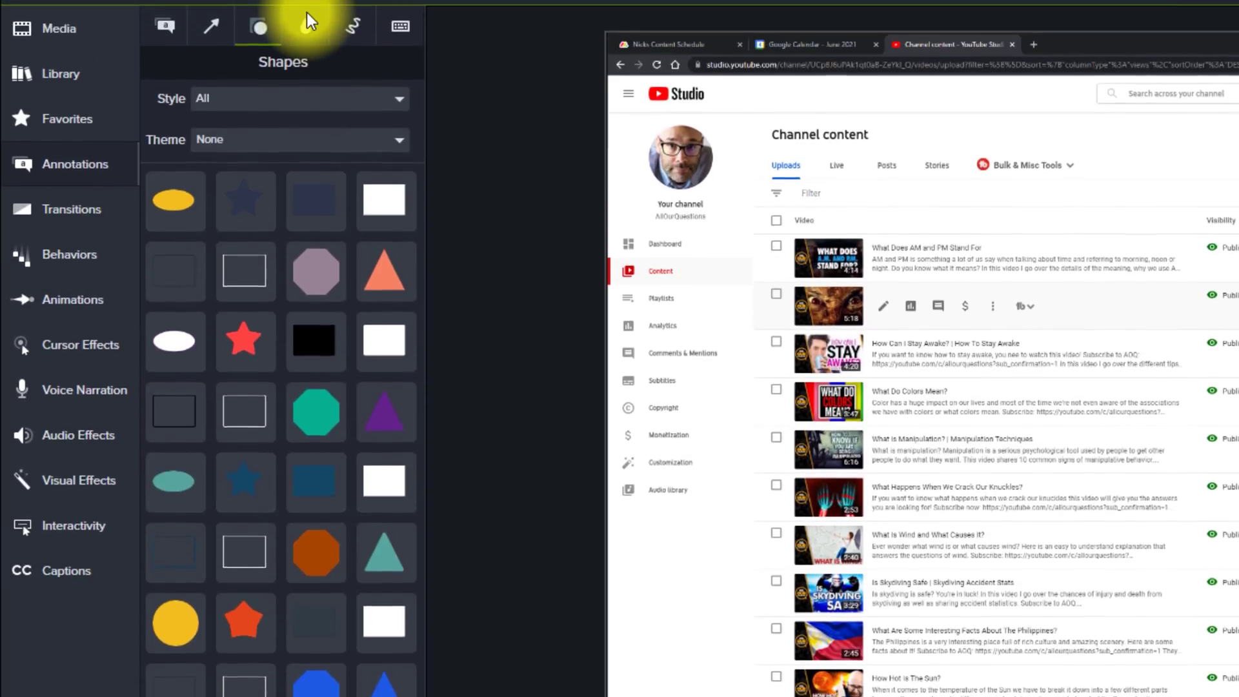
{"action": "left_click", "coordinate": [306, 26]}
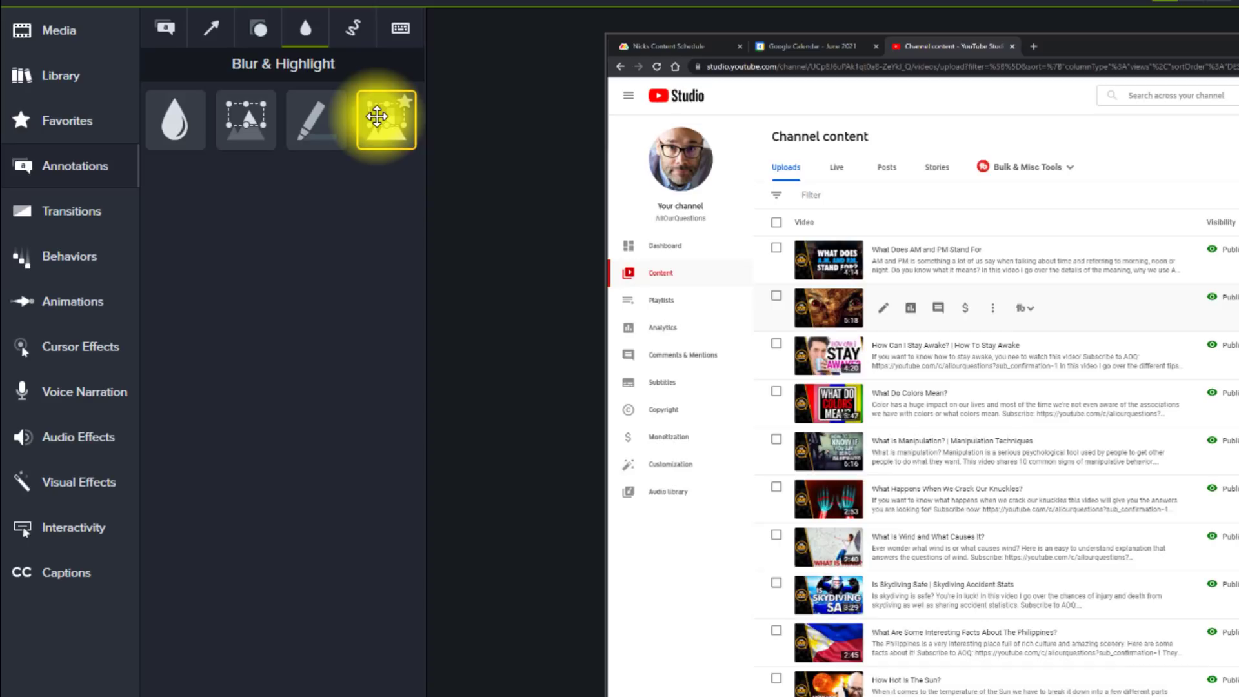
Step: Add a Pixelate effect and size it over the whole Comments column
{"action": "left_click_drag", "start_coordinate": [376, 116], "coordinate": [1011, 583]}
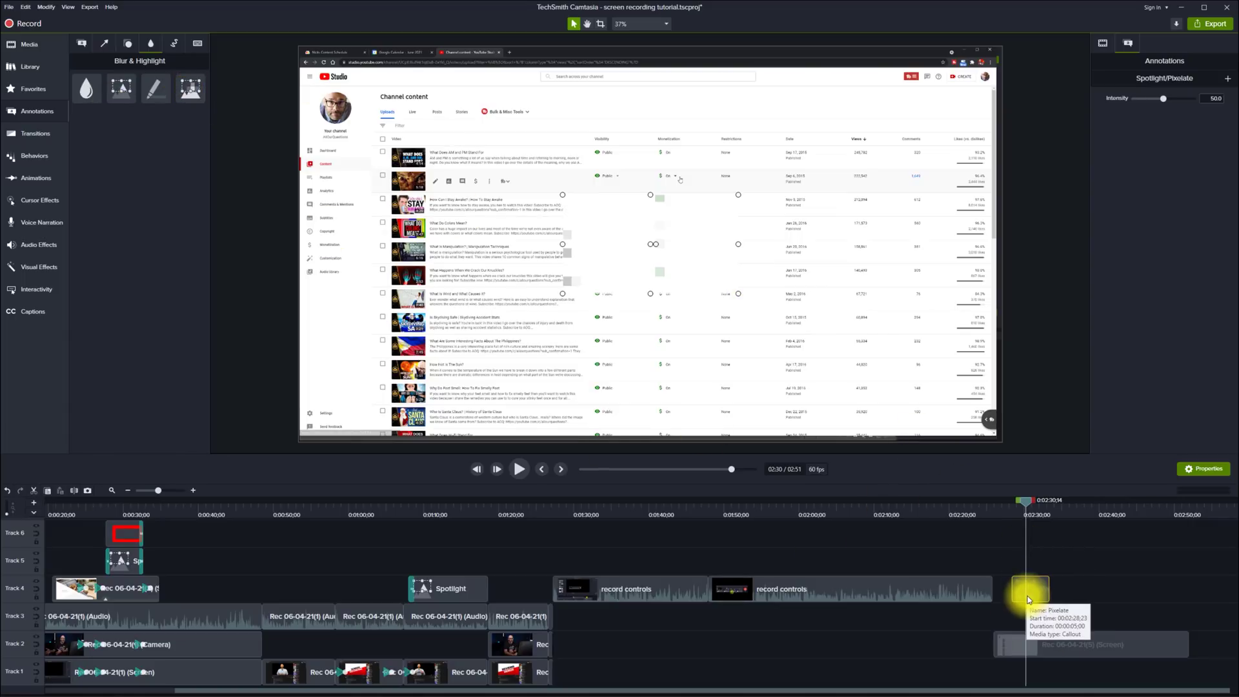
{"action": "left_click_drag", "start_coordinate": [623, 227], "coordinate": [823, 153]}
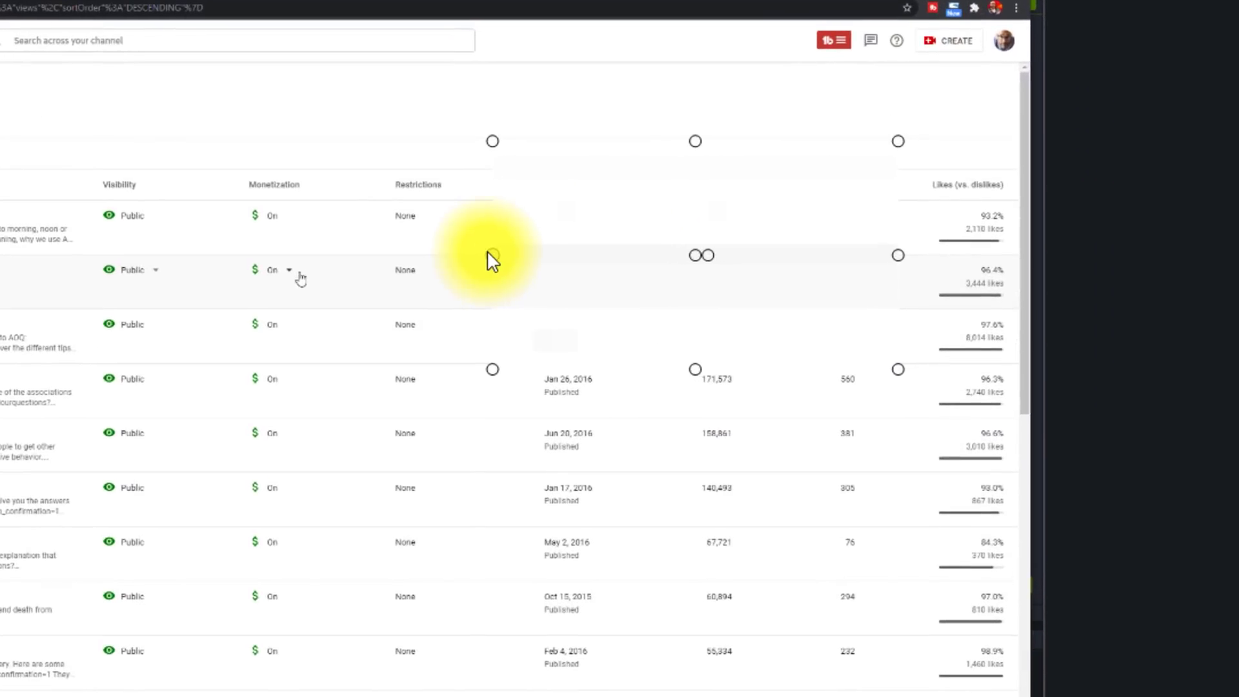
{"action": "left_click_drag", "start_coordinate": [491, 253], "coordinate": [778, 204]}
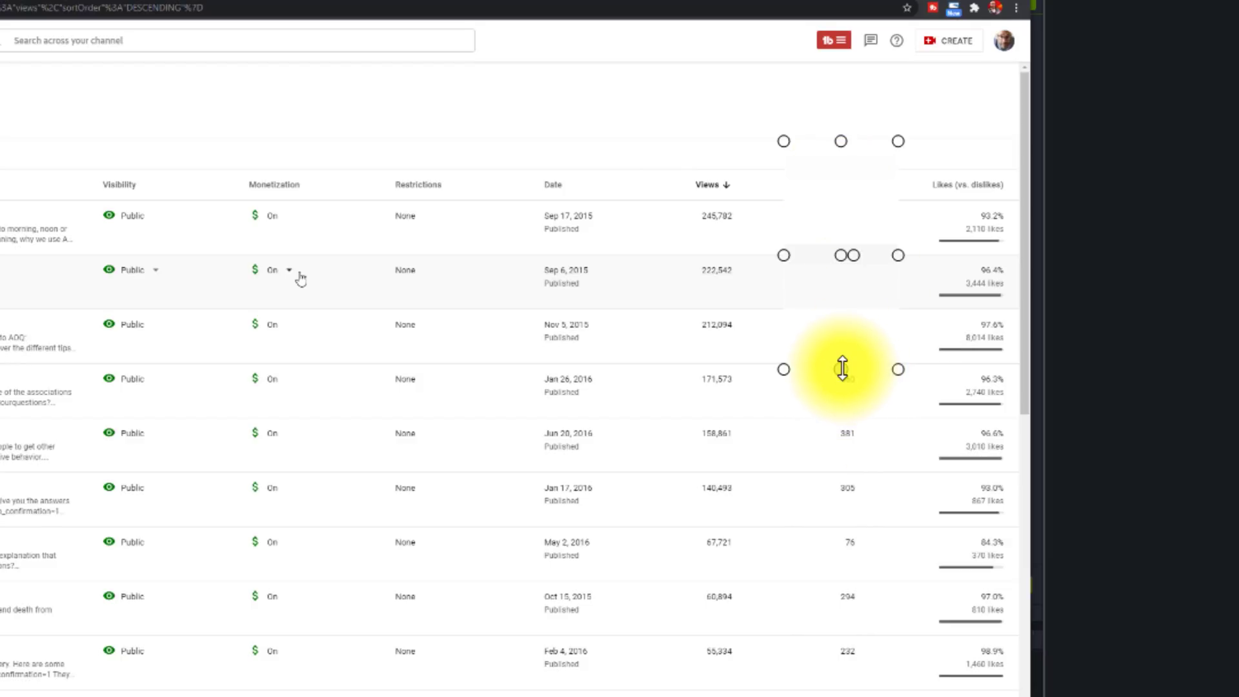
{"action": "left_click_drag", "start_coordinate": [846, 369], "coordinate": [846, 696]}
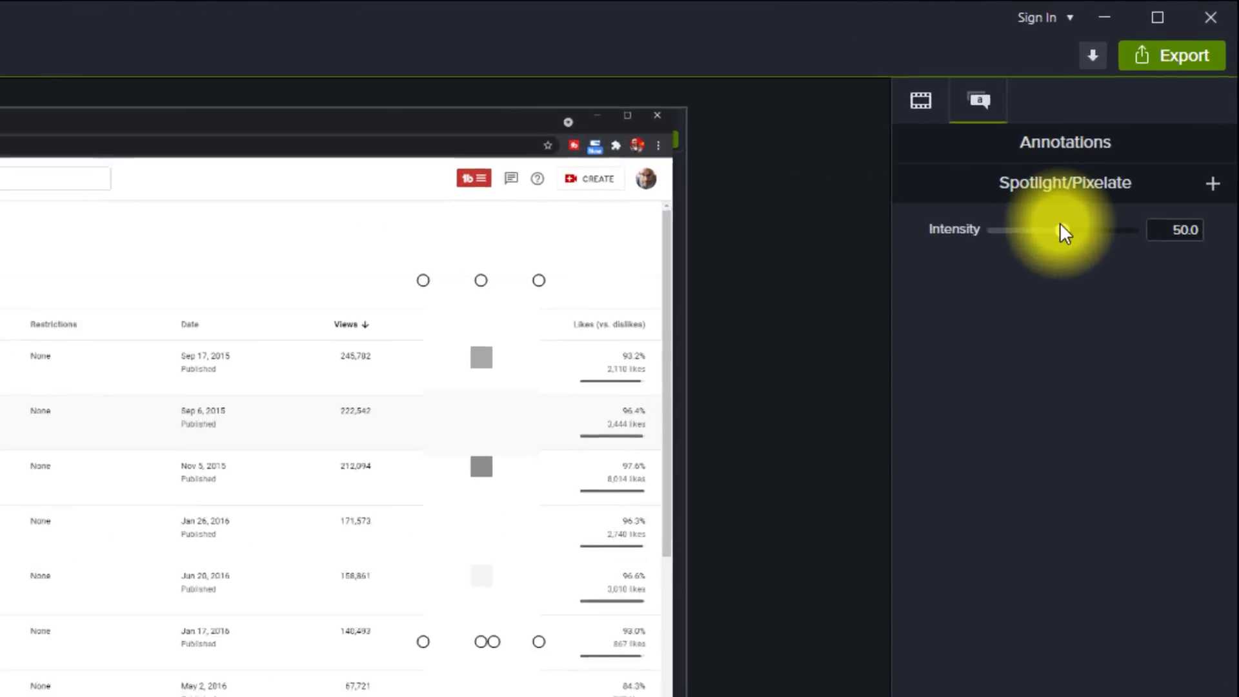
Step: Lower the pixelate intensity to 18.6, trim its top below the headers, and add a Spotlight
{"action": "left_click_drag", "start_coordinate": [1163, 98], "coordinate": [1161, 99]}
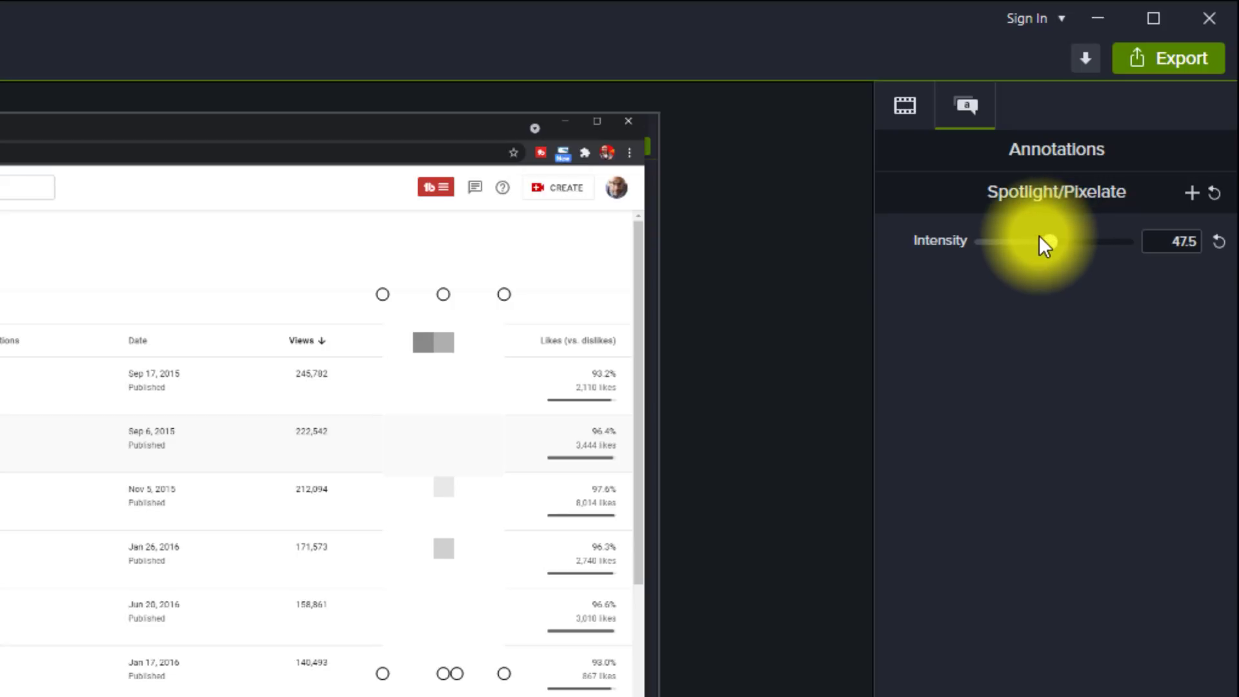
{"action": "left_click_drag", "start_coordinate": [1050, 242], "coordinate": [1008, 234]}
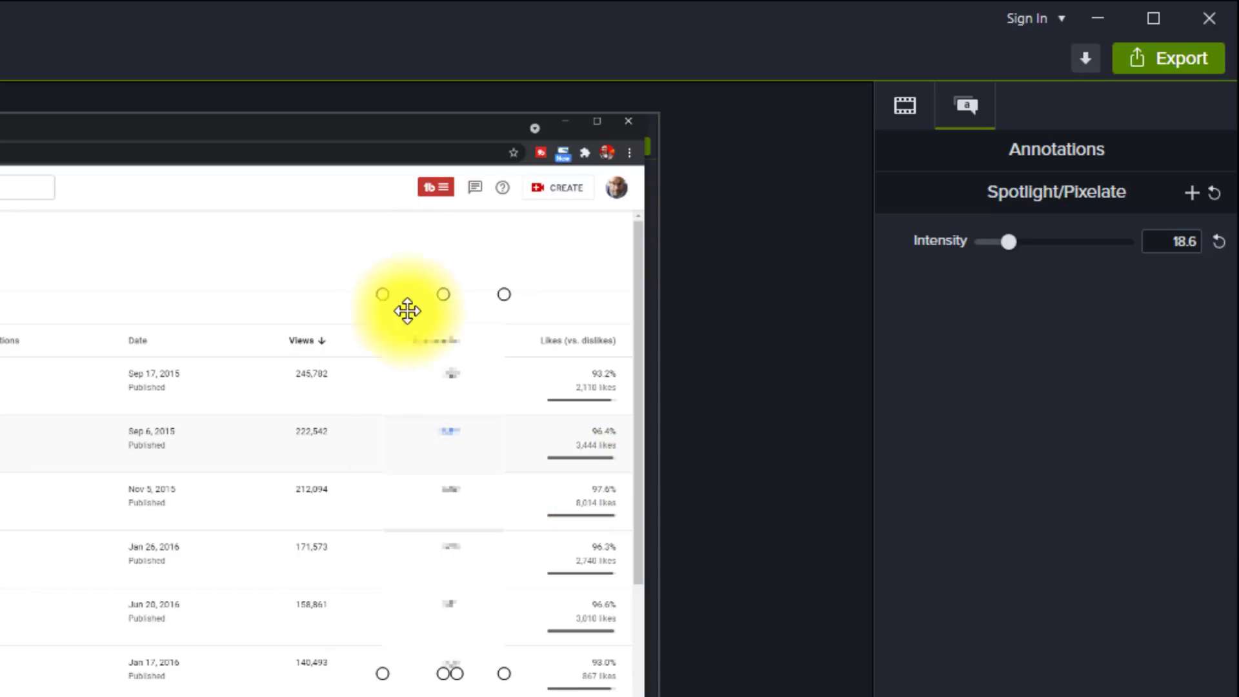
{"action": "left_click_drag", "start_coordinate": [443, 295], "coordinate": [447, 354]}
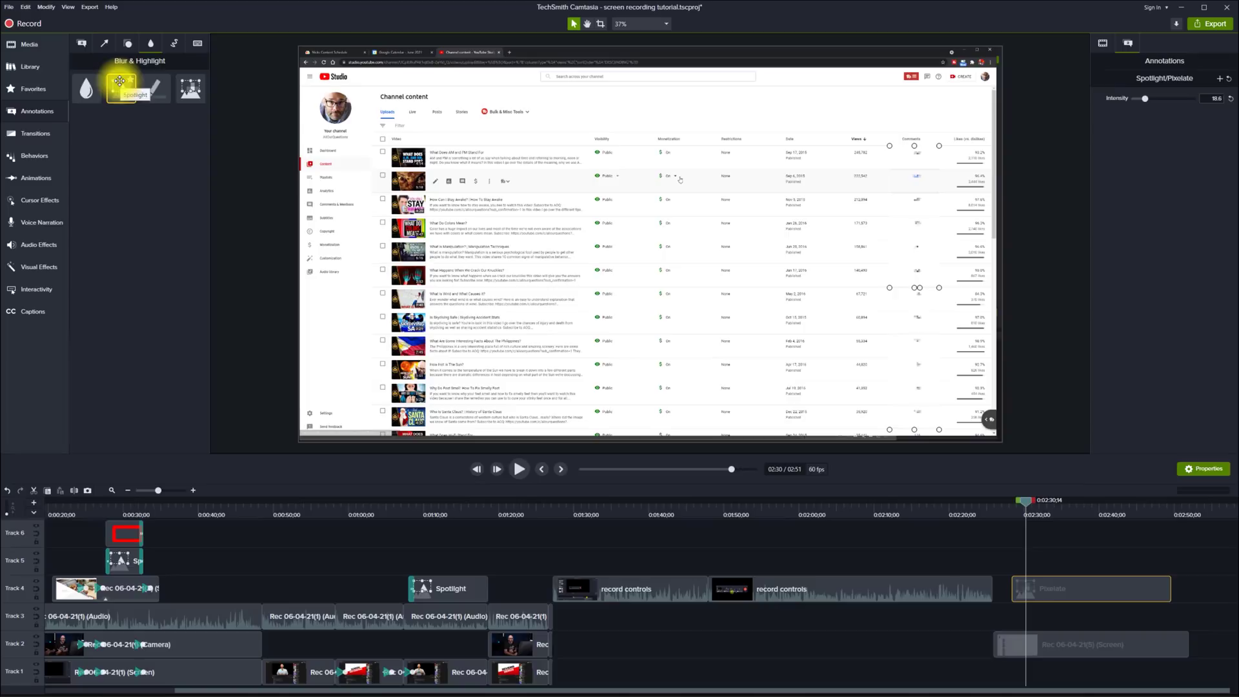
{"action": "mouse_move", "coordinate": [121, 90]}
{"action": "left_mouse_down"}
{"action": "mouse_move", "coordinate": [171, 98]}
{"action": "mouse_move", "coordinate": [1013, 455]}
{"action": "mouse_move", "coordinate": [1037, 587]}
{"action": "mouse_move", "coordinate": [1040, 558]}
{"action": "mouse_move", "coordinate": [1024, 567]}
{"action": "mouse_move", "coordinate": [1057, 553]}
{"action": "left_mouse_up"}
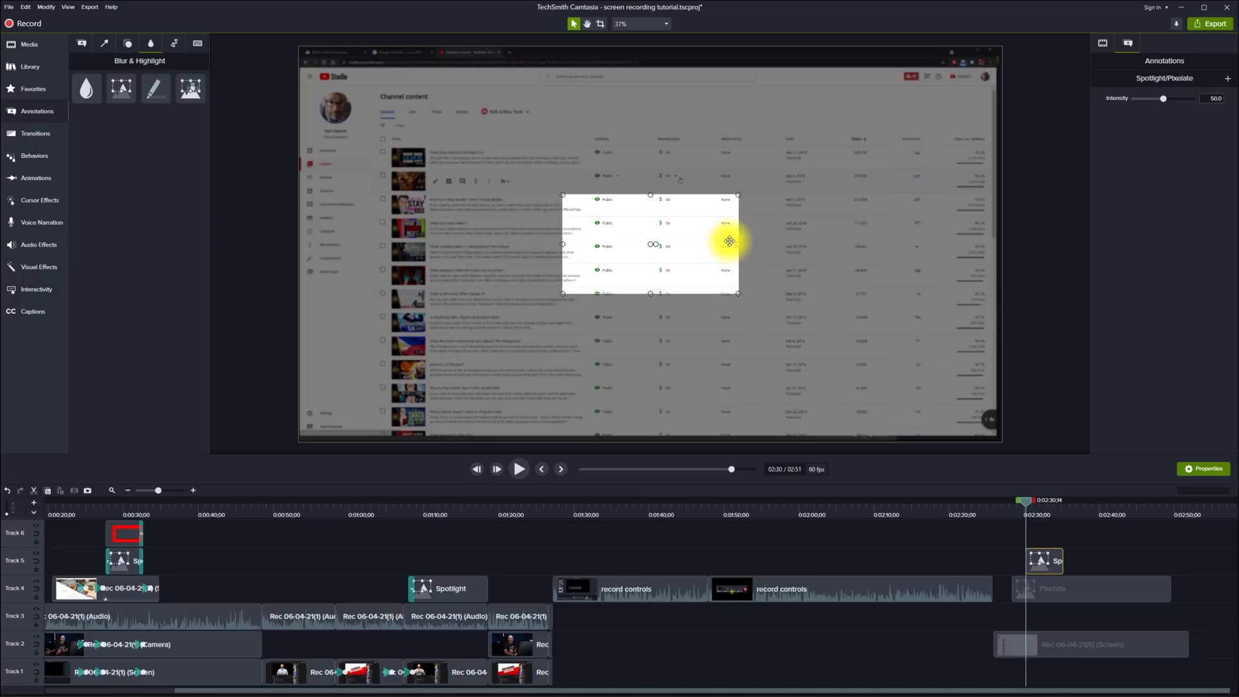
Step: Resize the spotlight box to frame the Monetization column
{"action": "left_click_drag", "start_coordinate": [737, 243], "coordinate": [769, 248]}
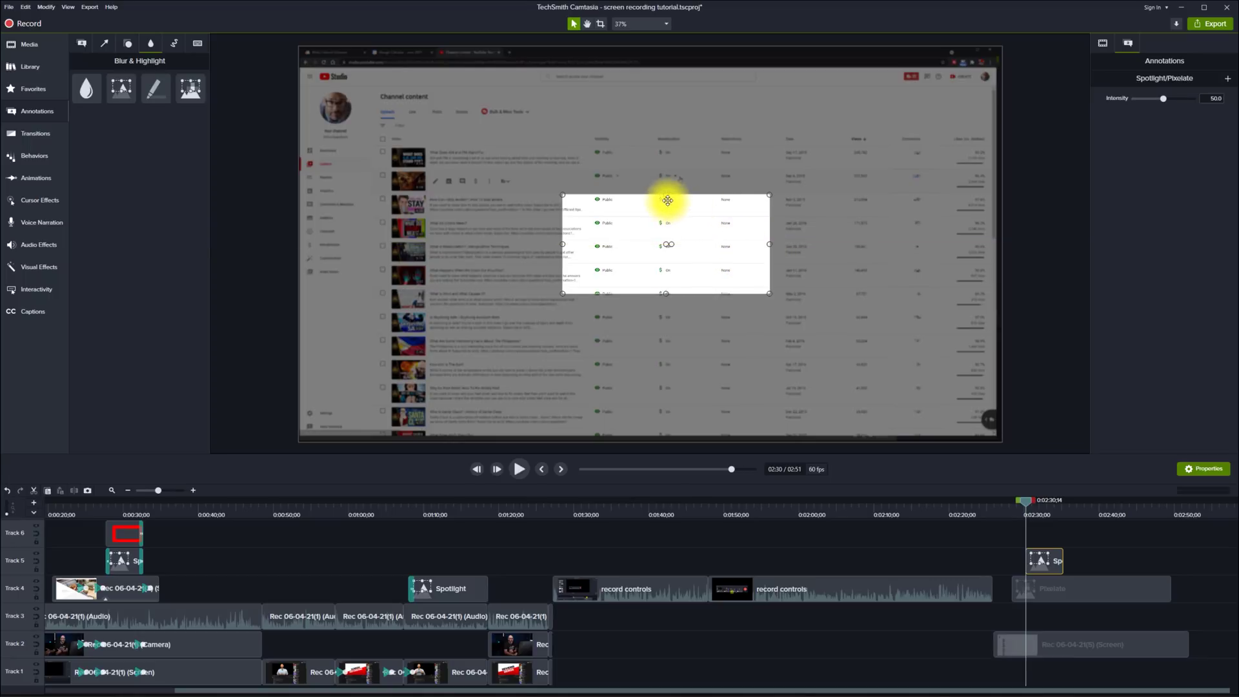
{"action": "left_click_drag", "start_coordinate": [665, 195], "coordinate": [664, 129]}
{"action": "left_click_drag", "start_coordinate": [666, 293], "coordinate": [746, 442]}
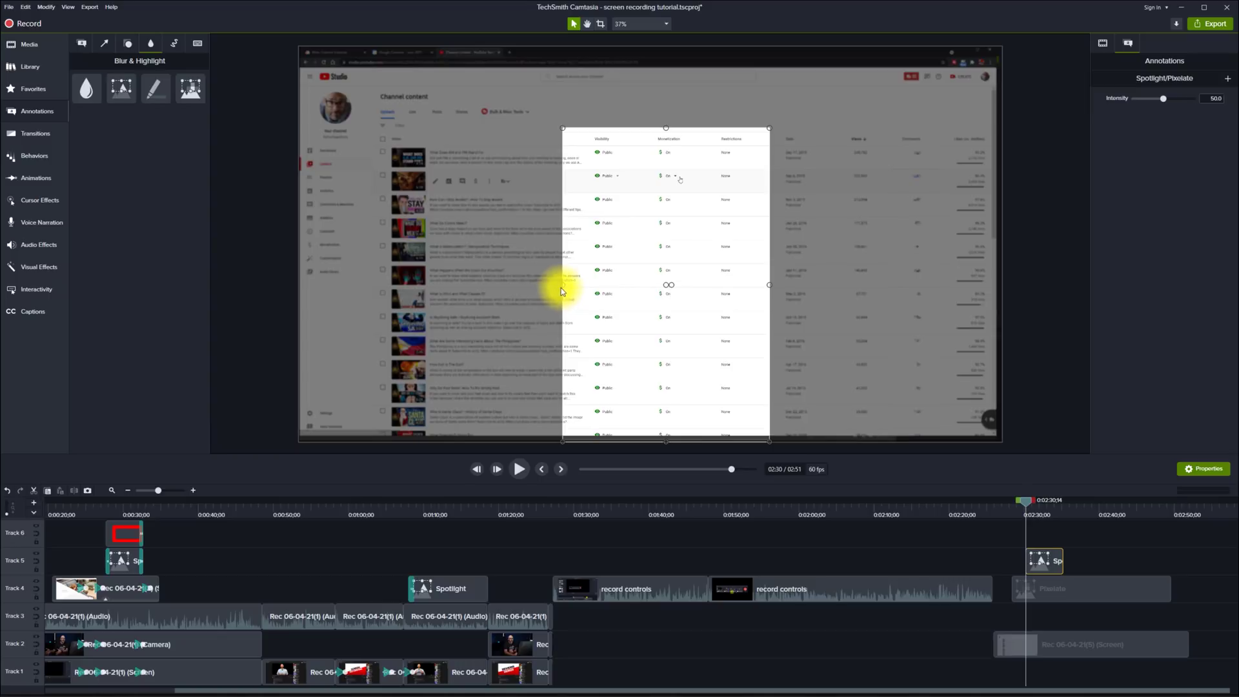
{"action": "left_click_drag", "start_coordinate": [562, 284], "coordinate": [630, 280]}
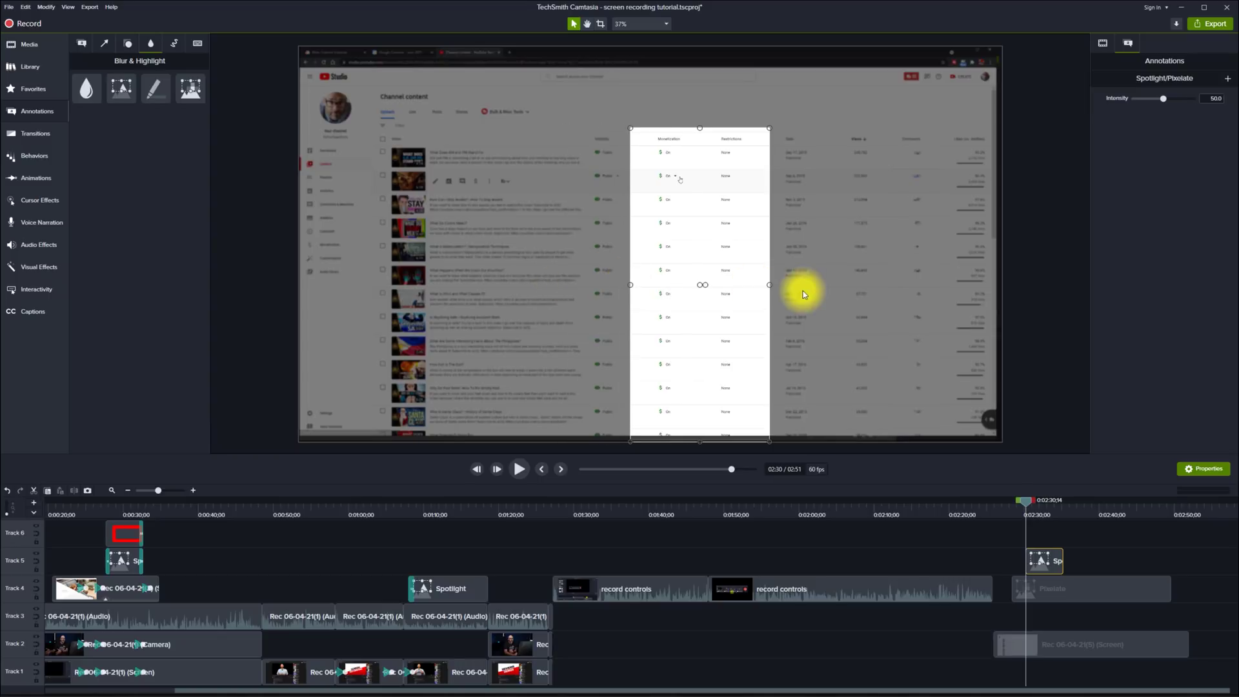
{"action": "left_click_drag", "start_coordinate": [767, 284], "coordinate": [701, 285]}
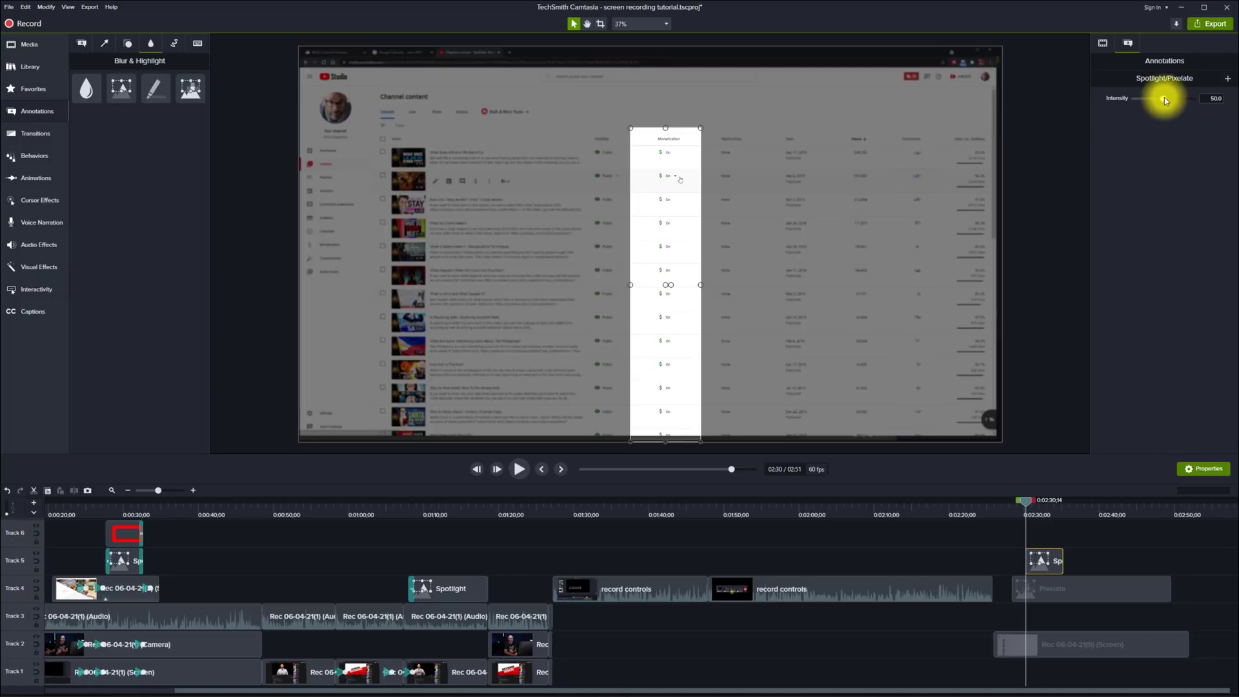
Step: Try several intensity values, around 52 among them, ending at 0, then preview 02:31
{"action": "mouse_move", "coordinate": [1163, 97]}
{"action": "left_mouse_down"}
{"action": "mouse_move", "coordinate": [1124, 102]}
{"action": "mouse_move", "coordinate": [1159, 112]}
{"action": "left_mouse_up"}
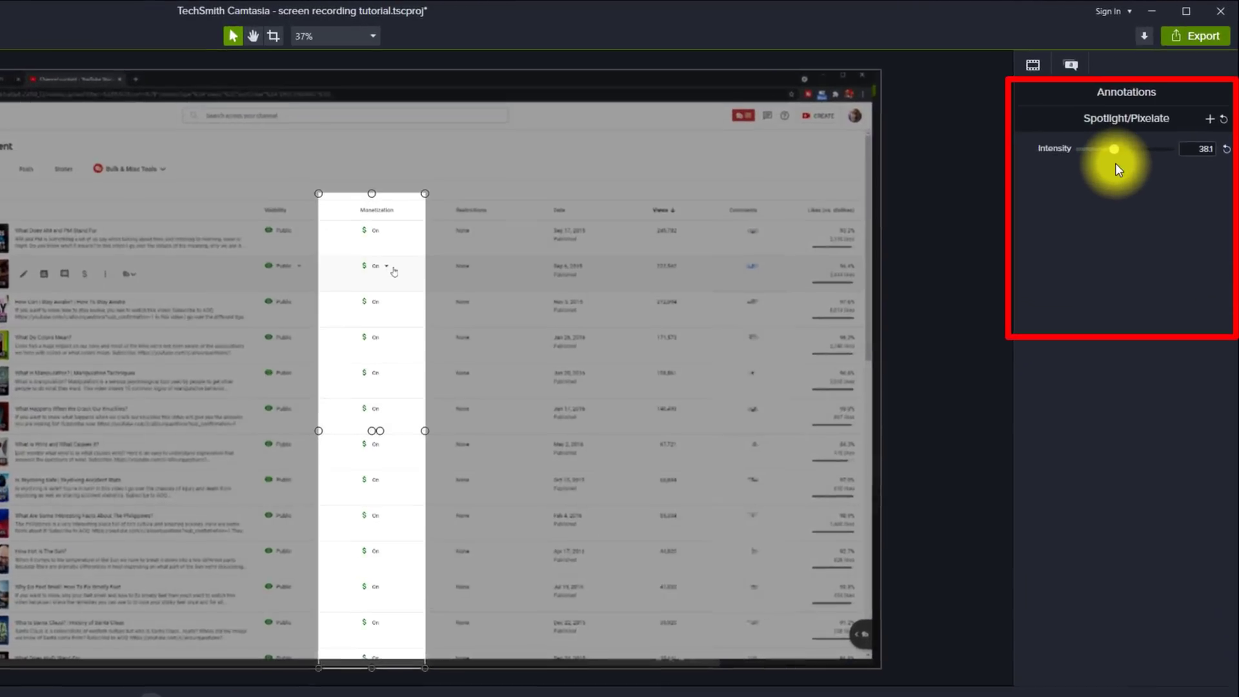
{"action": "mouse_move", "coordinate": [1116, 163]}
{"action": "left_mouse_down"}
{"action": "mouse_move", "coordinate": [1160, 195]}
{"action": "mouse_move", "coordinate": [1210, 199]}
{"action": "mouse_move", "coordinate": [1081, 156]}
{"action": "mouse_move", "coordinate": [1101, 161]}
{"action": "left_mouse_up"}
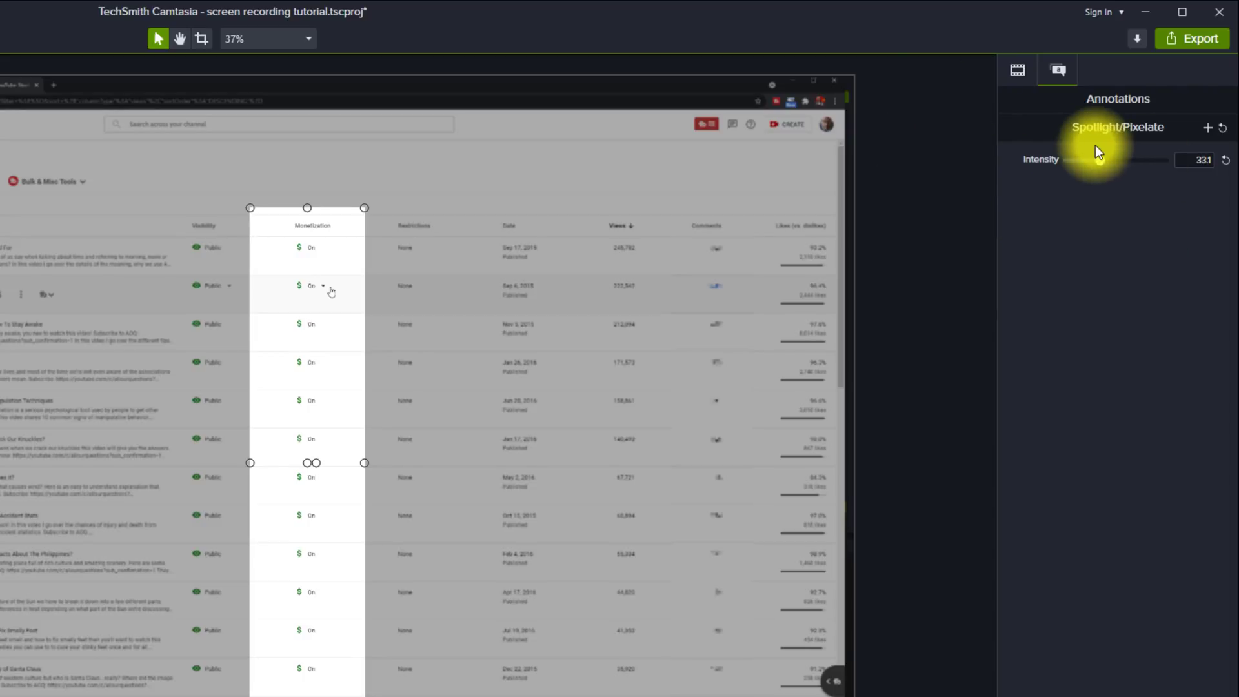
{"action": "left_click_drag", "start_coordinate": [1098, 159], "coordinate": [1123, 163]}
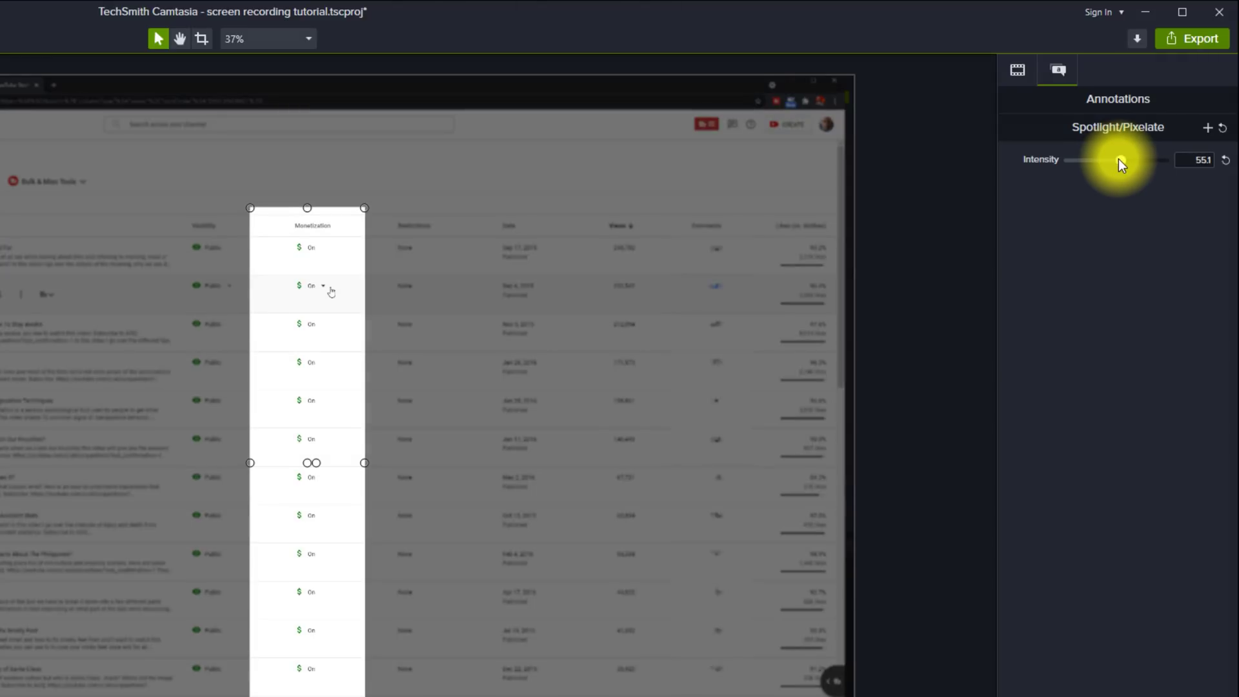
{"action": "left_click_drag", "start_coordinate": [1118, 159], "coordinate": [1044, 165]}
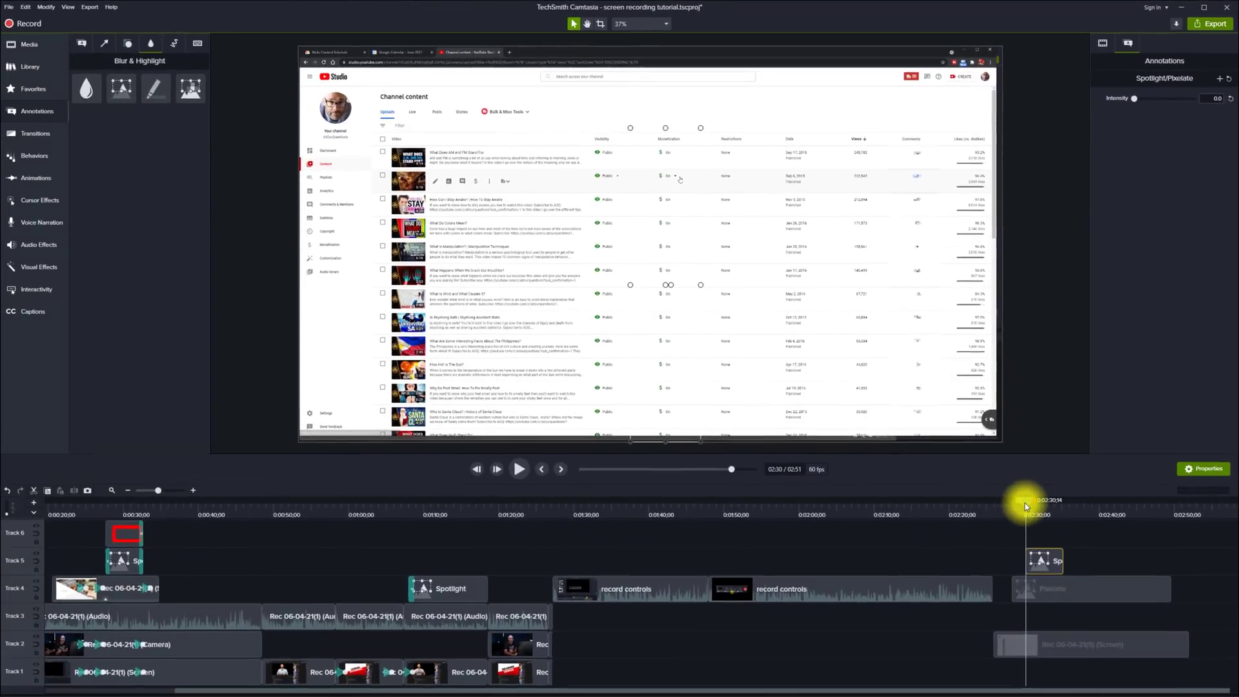
{"action": "left_click_drag", "start_coordinate": [1025, 502], "coordinate": [1080, 524]}
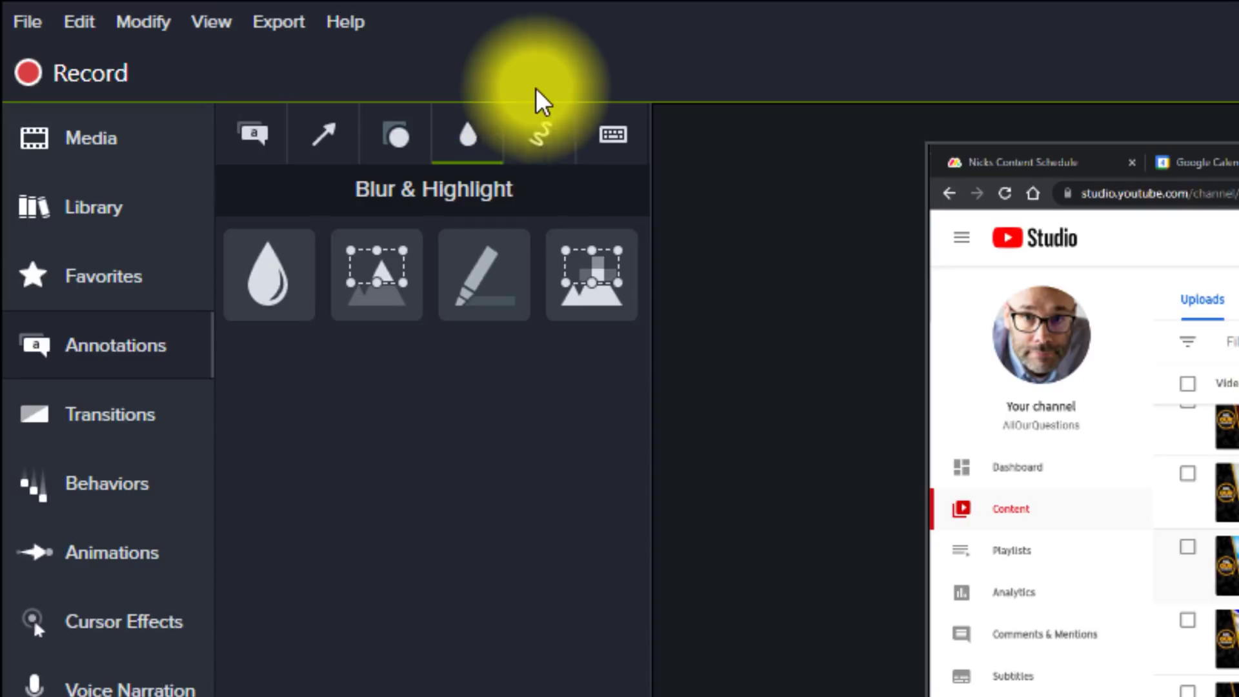
Step: Add a Sketch Motion rectangle on Track 6 at about 02:35 and preview it drawing in
{"action": "left_click", "coordinate": [487, 125]}
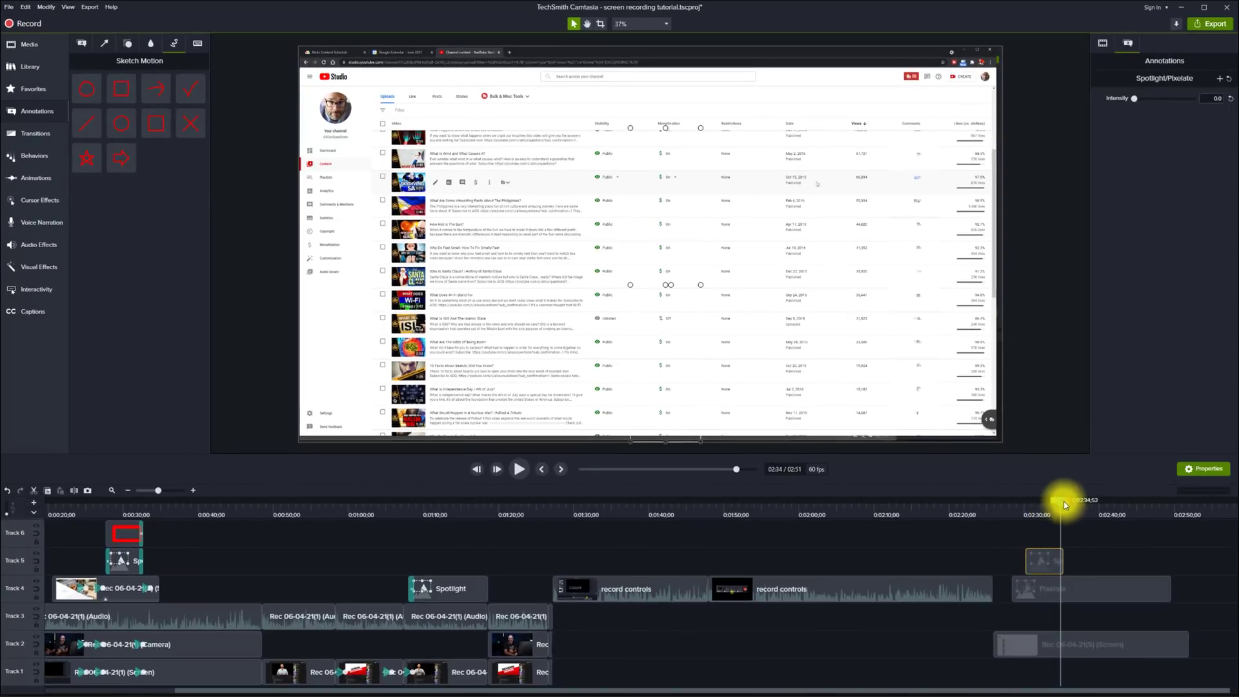
{"action": "left_click_drag", "start_coordinate": [1060, 501], "coordinate": [1069, 506]}
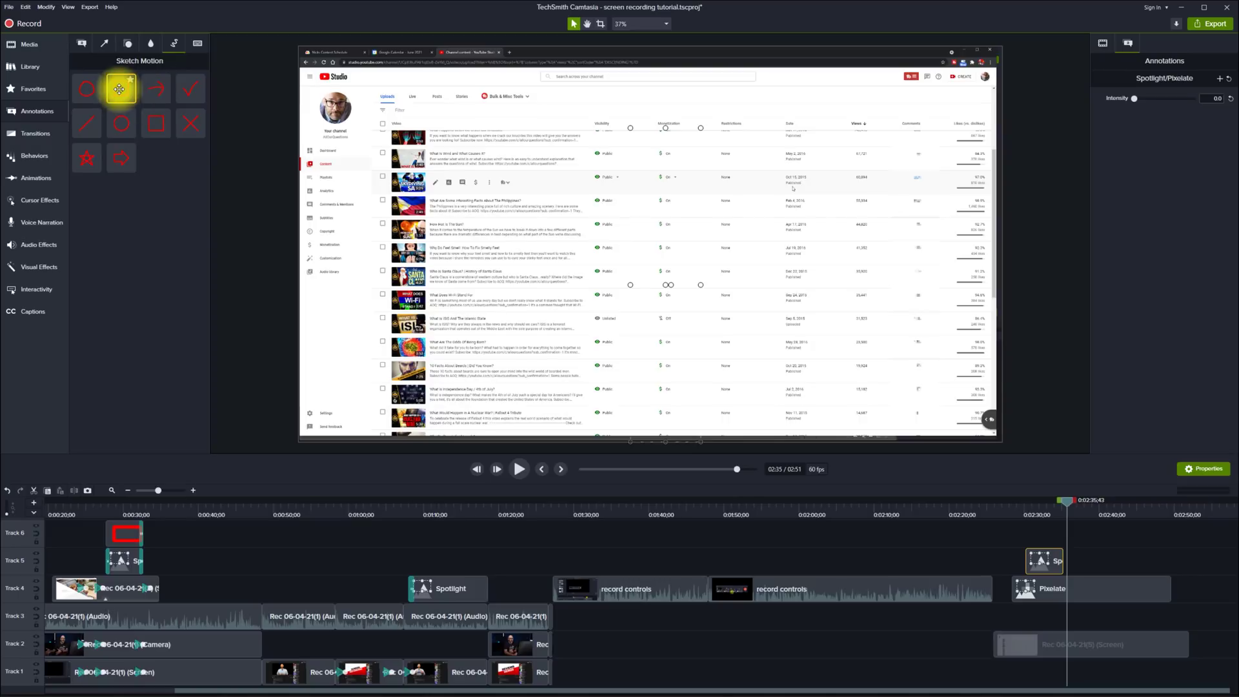
{"action": "mouse_move", "coordinate": [119, 89]}
{"action": "left_mouse_down"}
{"action": "mouse_move", "coordinate": [976, 464]}
{"action": "mouse_move", "coordinate": [1065, 554]}
{"action": "mouse_move", "coordinate": [1065, 520]}
{"action": "mouse_move", "coordinate": [1089, 534]}
{"action": "mouse_move", "coordinate": [1065, 520]}
{"action": "mouse_move", "coordinate": [1076, 537]}
{"action": "left_mouse_up"}
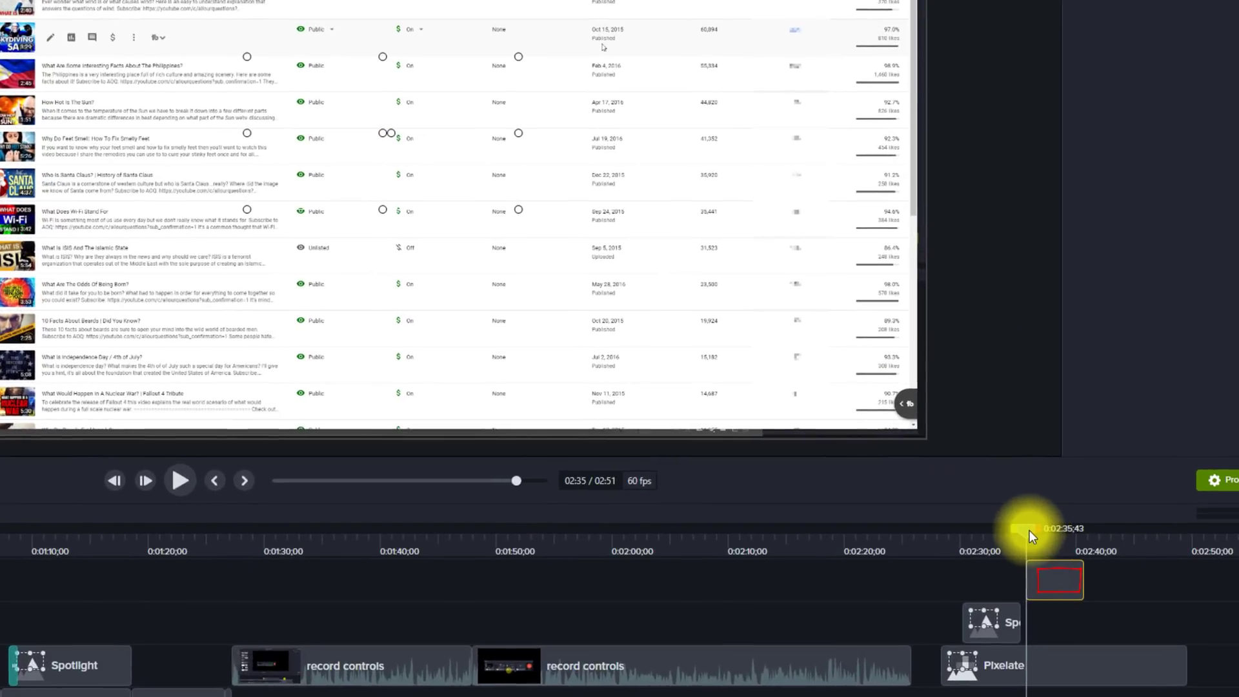
{"action": "left_click_drag", "start_coordinate": [1068, 501], "coordinate": [1051, 532]}
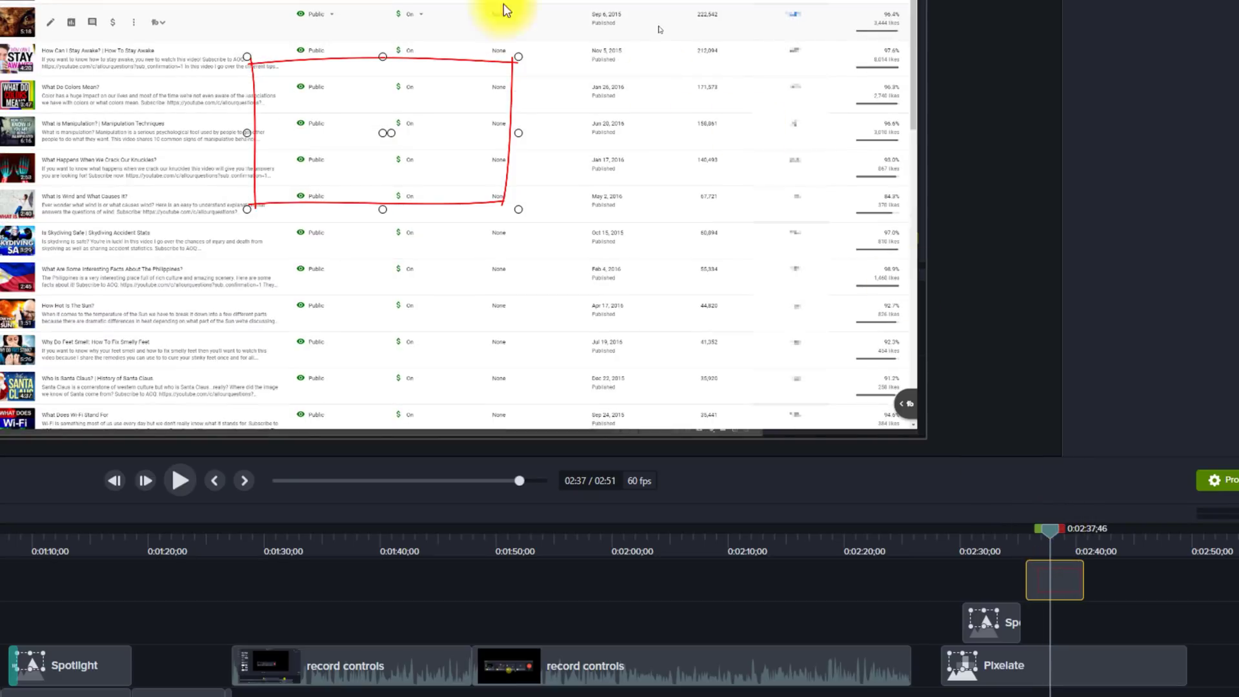
Step: Resize the red sketch rectangle, extend it one row lower and nudge it left over the Date column
{"action": "left_click_drag", "start_coordinate": [383, 59], "coordinate": [384, 1]}
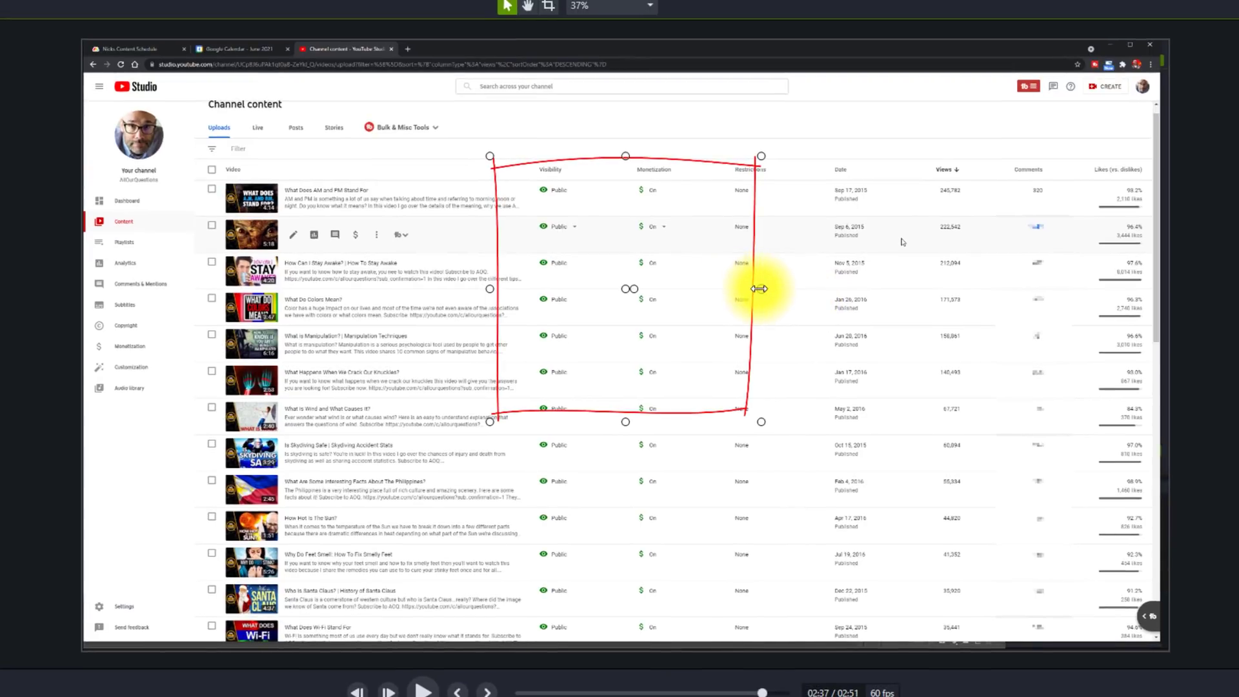
{"action": "mouse_move", "coordinate": [759, 289]}
{"action": "left_mouse_down"}
{"action": "mouse_move", "coordinate": [925, 277]}
{"action": "mouse_move", "coordinate": [914, 277]}
{"action": "left_mouse_up"}
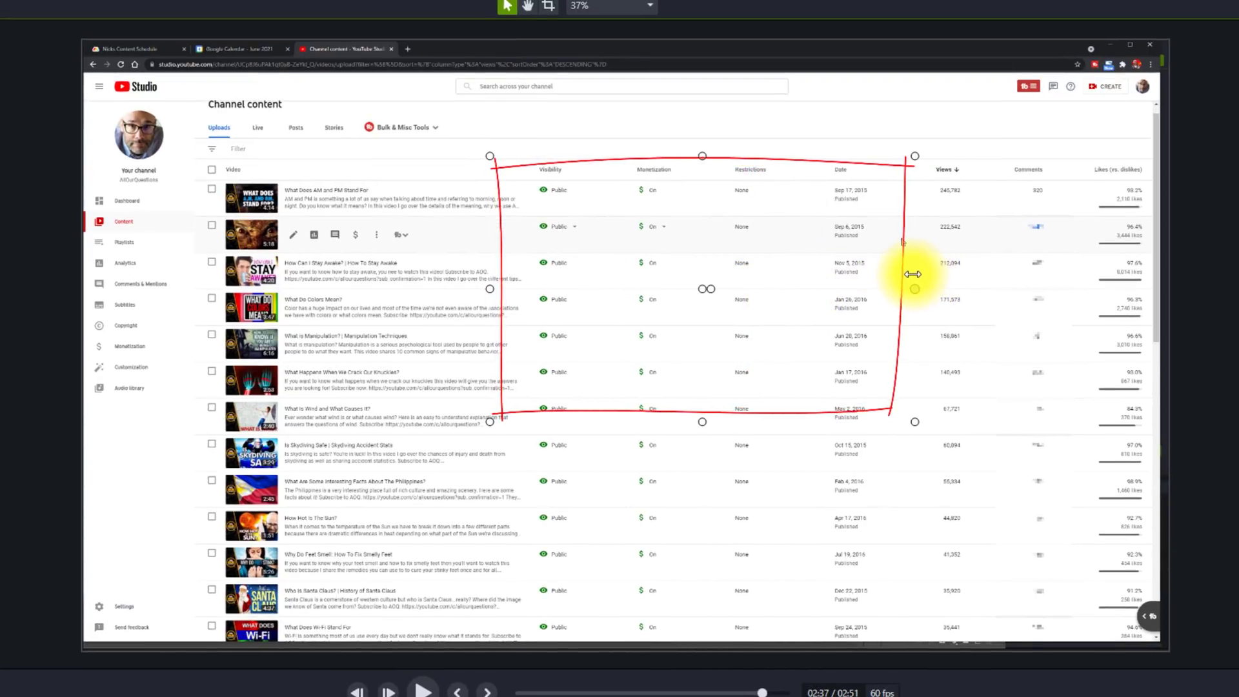
{"action": "left_click_drag", "start_coordinate": [489, 288], "coordinate": [798, 251]}
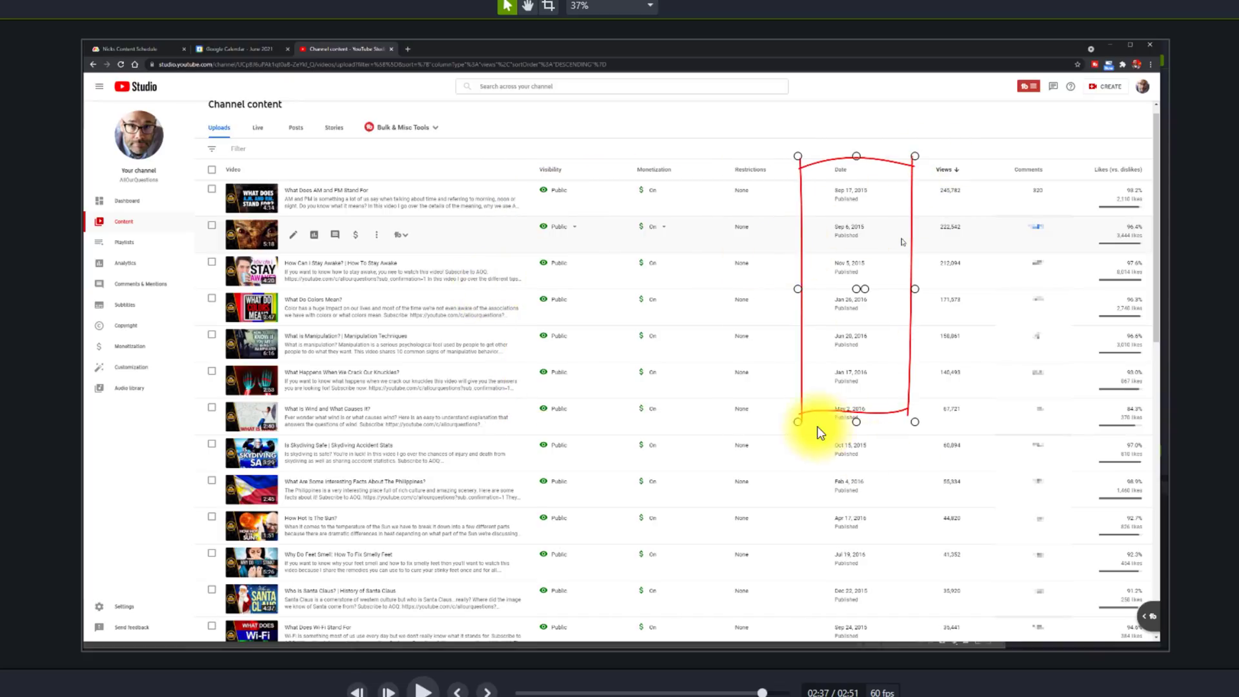
{"action": "left_click_drag", "start_coordinate": [855, 421], "coordinate": [854, 446]}
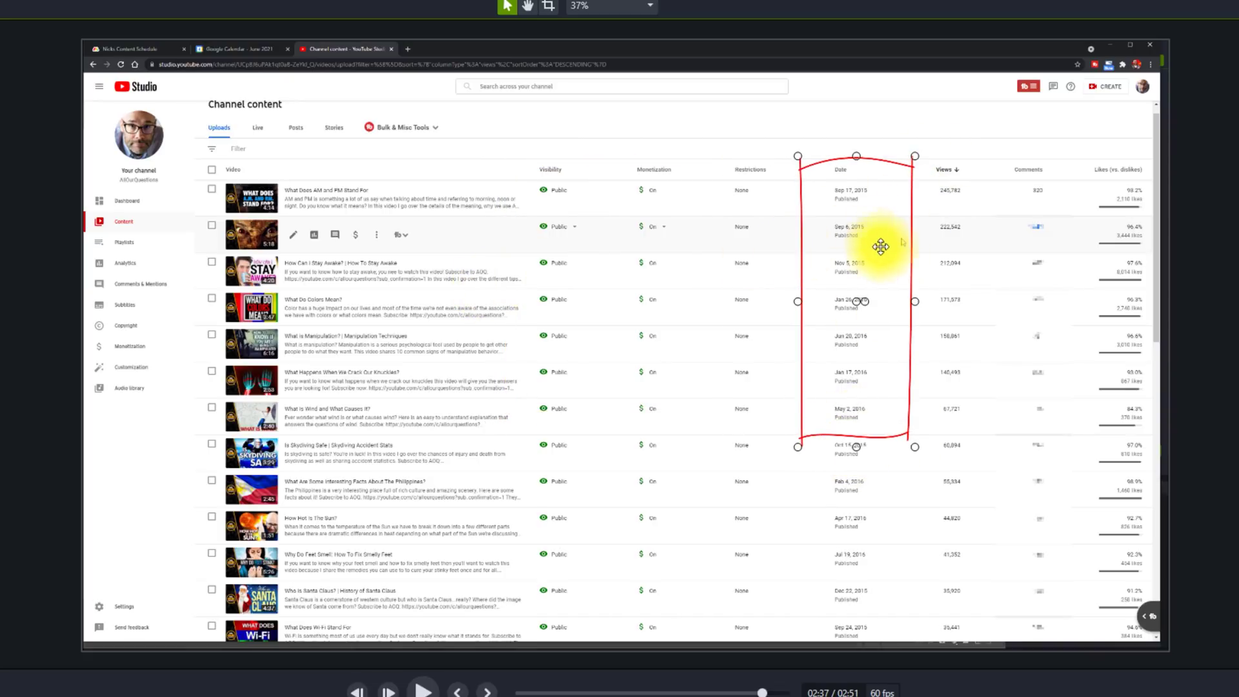
{"action": "left_click_drag", "start_coordinate": [870, 294], "coordinate": [865, 292]}
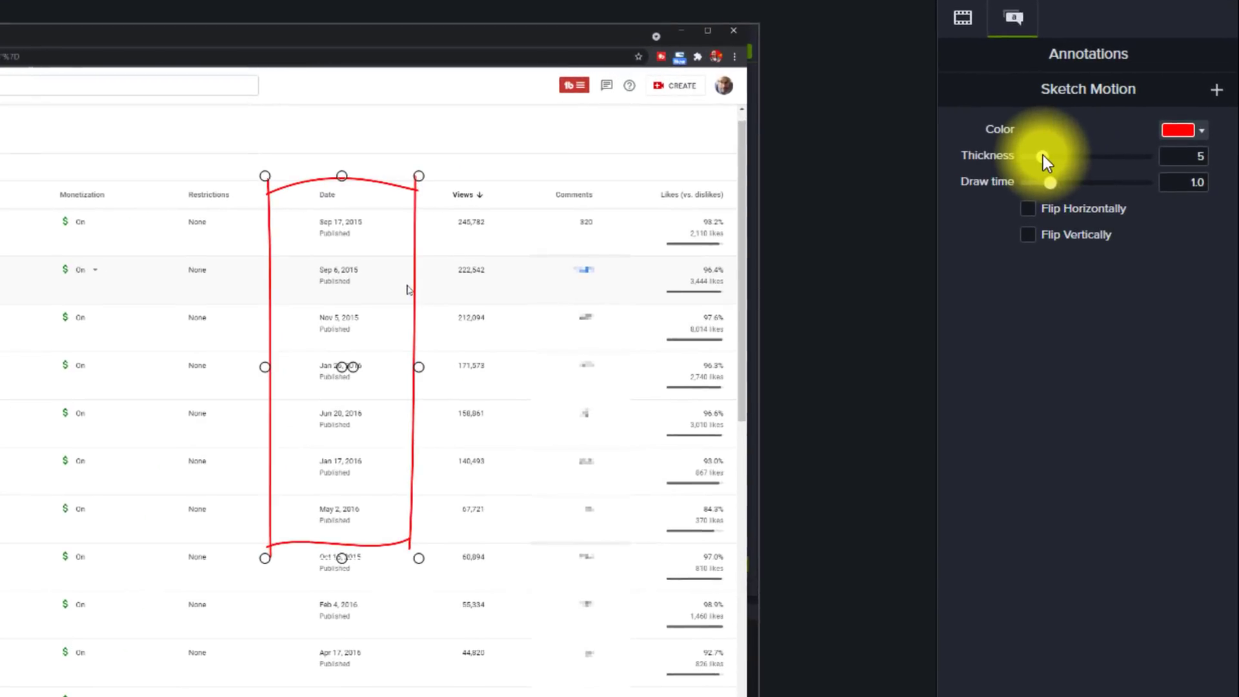
Step: Set the red sketch rectangle's stroke thickness to 18 and its draw time to 2.4
{"action": "left_click_drag", "start_coordinate": [1045, 155], "coordinate": [1054, 153]}
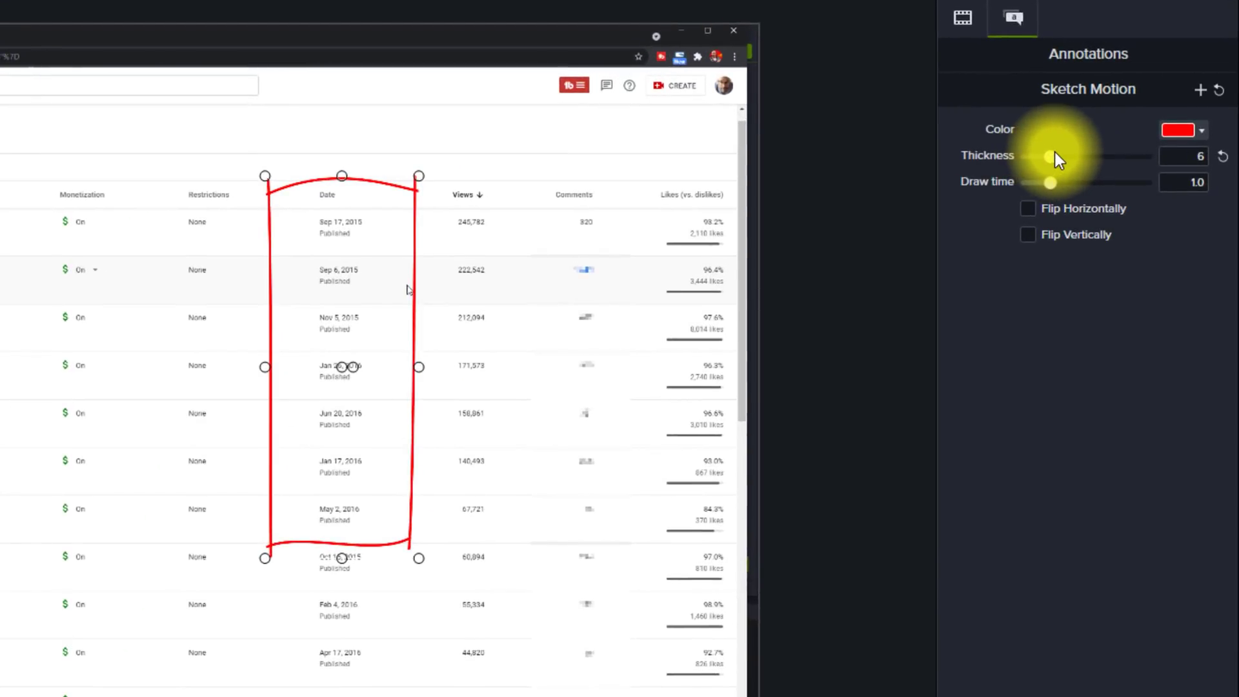
{"action": "left_click_drag", "start_coordinate": [1056, 155], "coordinate": [1225, 157]}
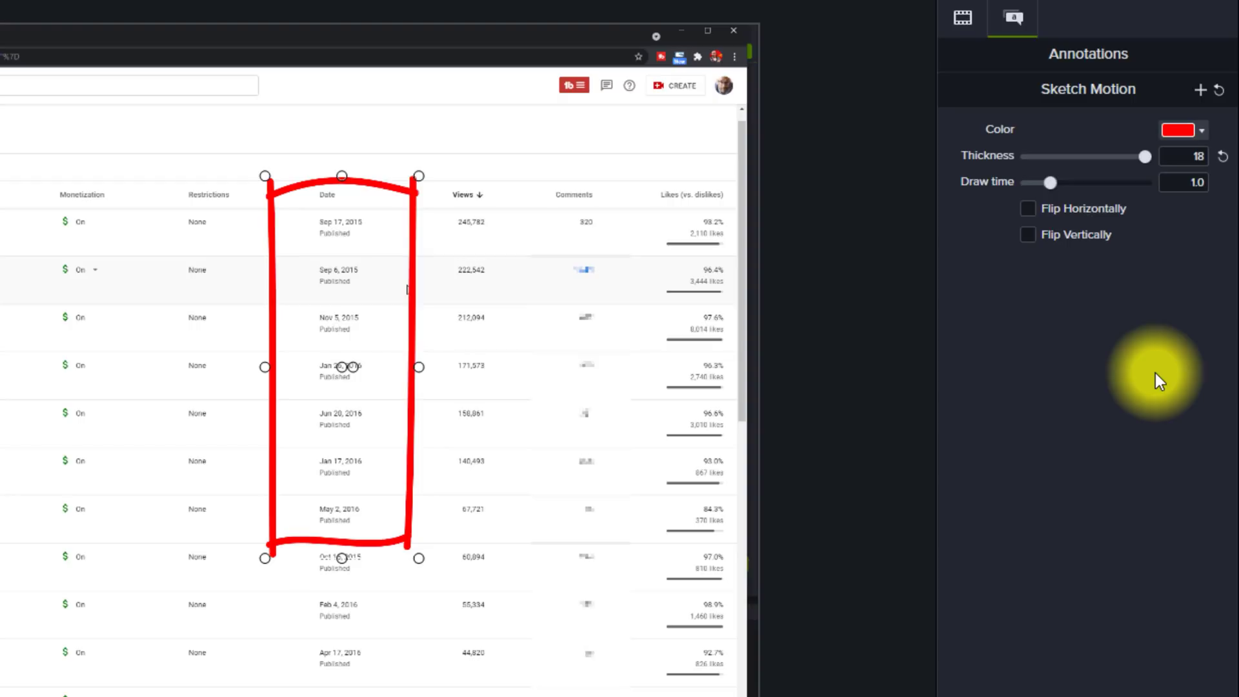
{"action": "left_click", "coordinate": [1047, 182]}
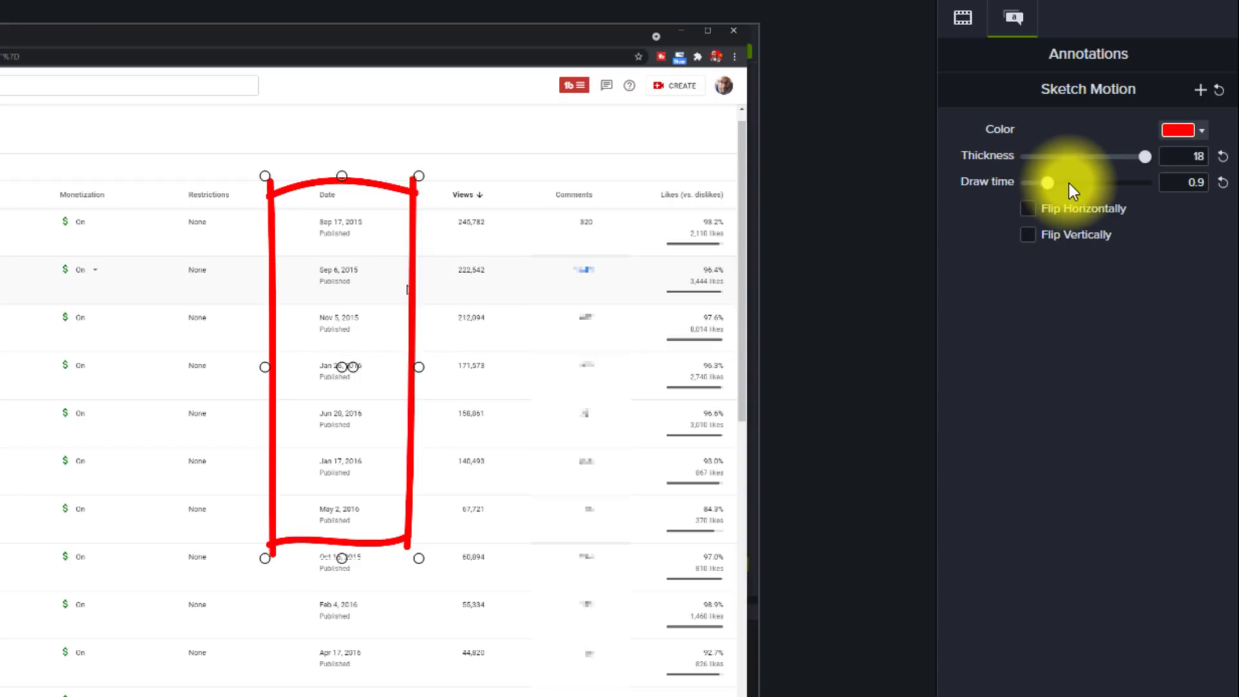
{"action": "left_click", "coordinate": [1054, 184]}
{"action": "mouse_move", "coordinate": [1056, 184]}
{"action": "left_mouse_down"}
{"action": "mouse_move", "coordinate": [1039, 180]}
{"action": "mouse_move", "coordinate": [1048, 185]}
{"action": "left_mouse_up"}
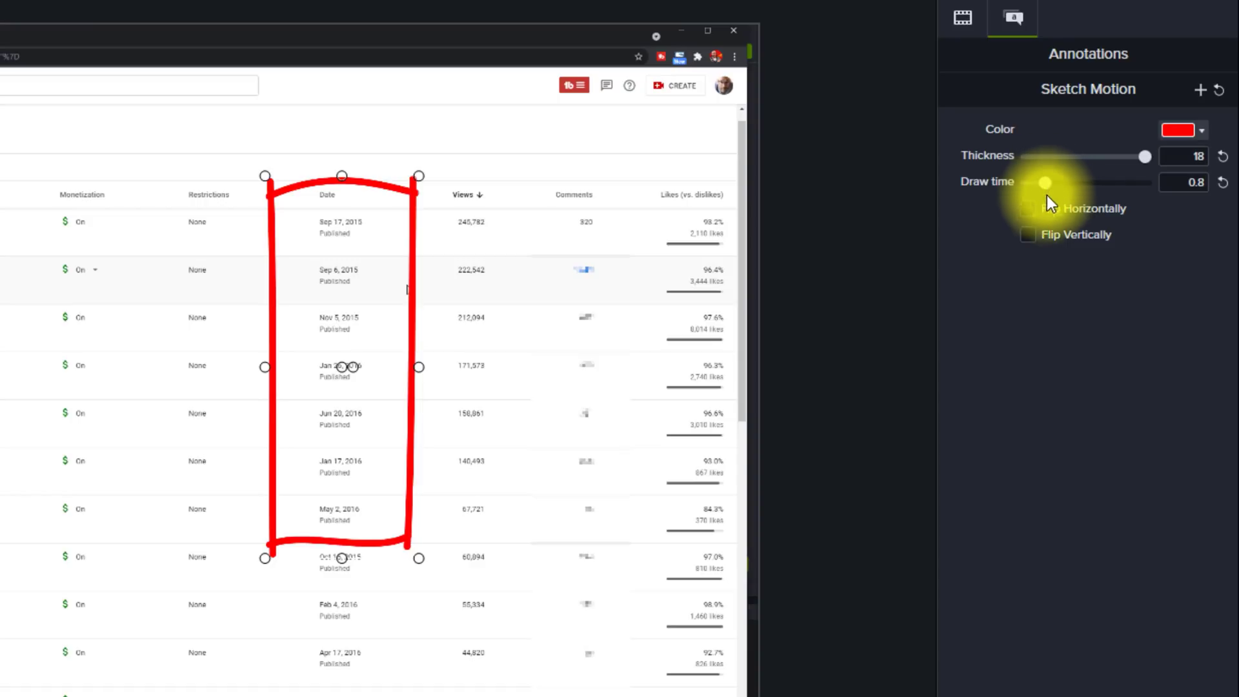
{"action": "left_click_drag", "start_coordinate": [1051, 183], "coordinate": [1087, 192]}
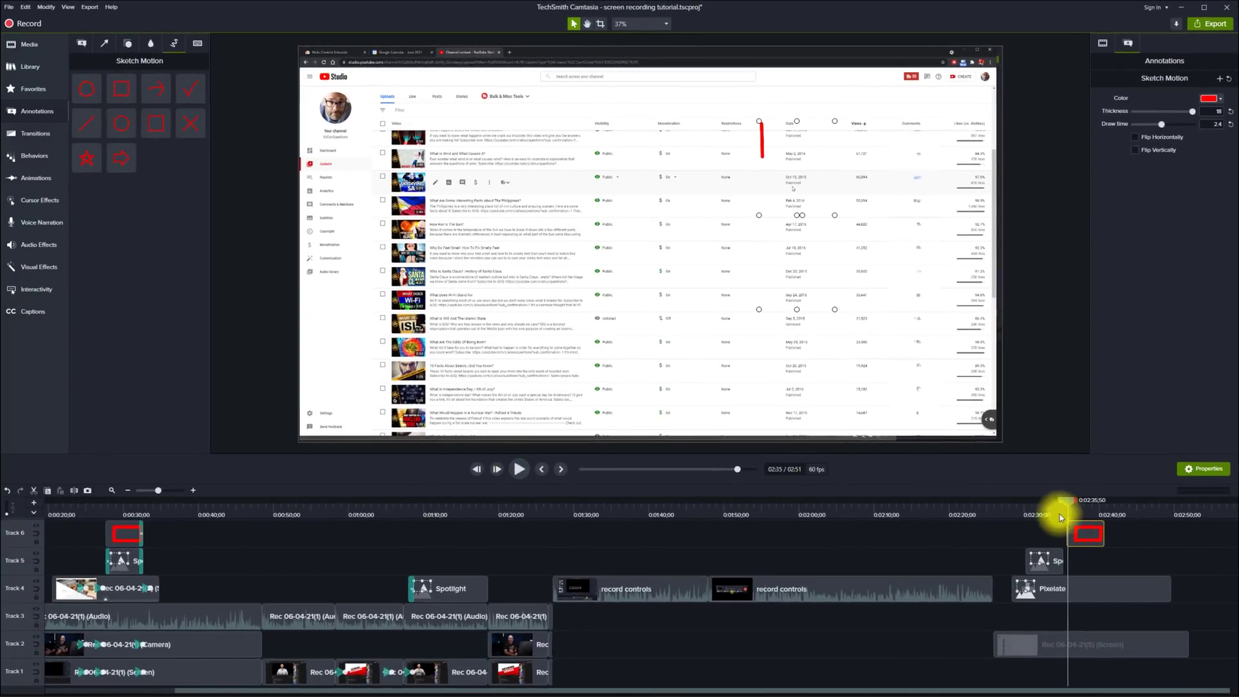
Step: Preview and pause, re-angle the red sketch line, then delete it from the canvas
{"action": "left_click", "coordinate": [1061, 501]}
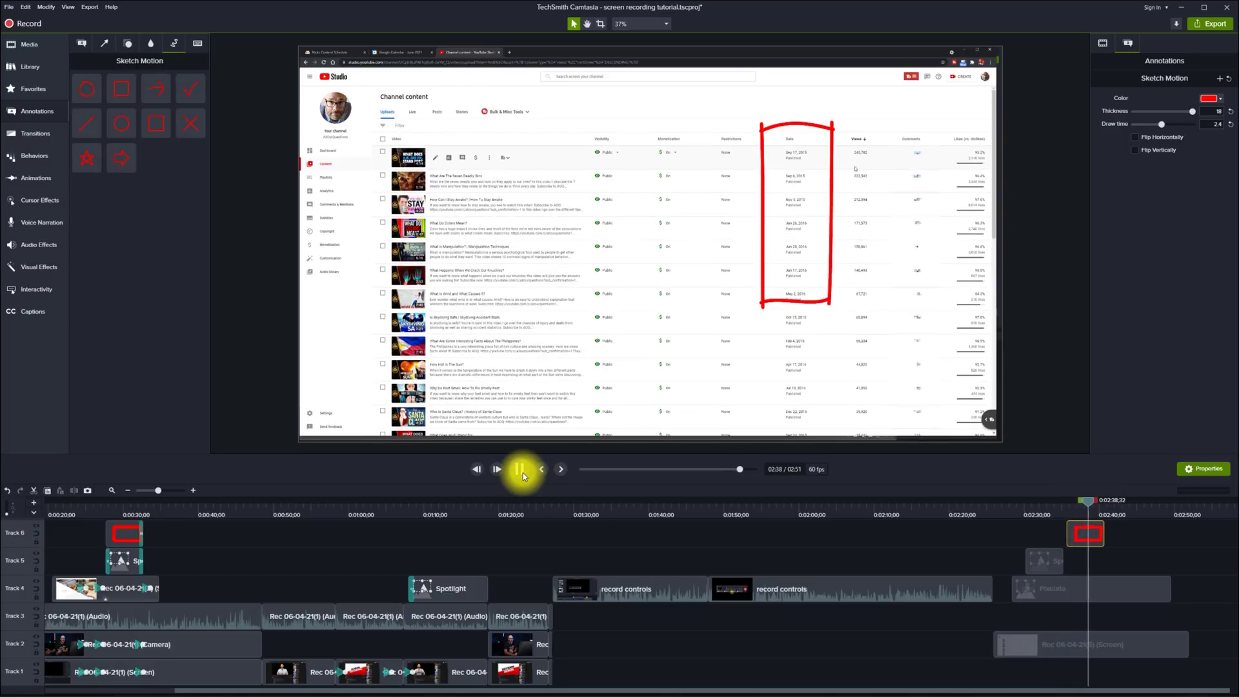
{"action": "left_click", "coordinate": [520, 473]}
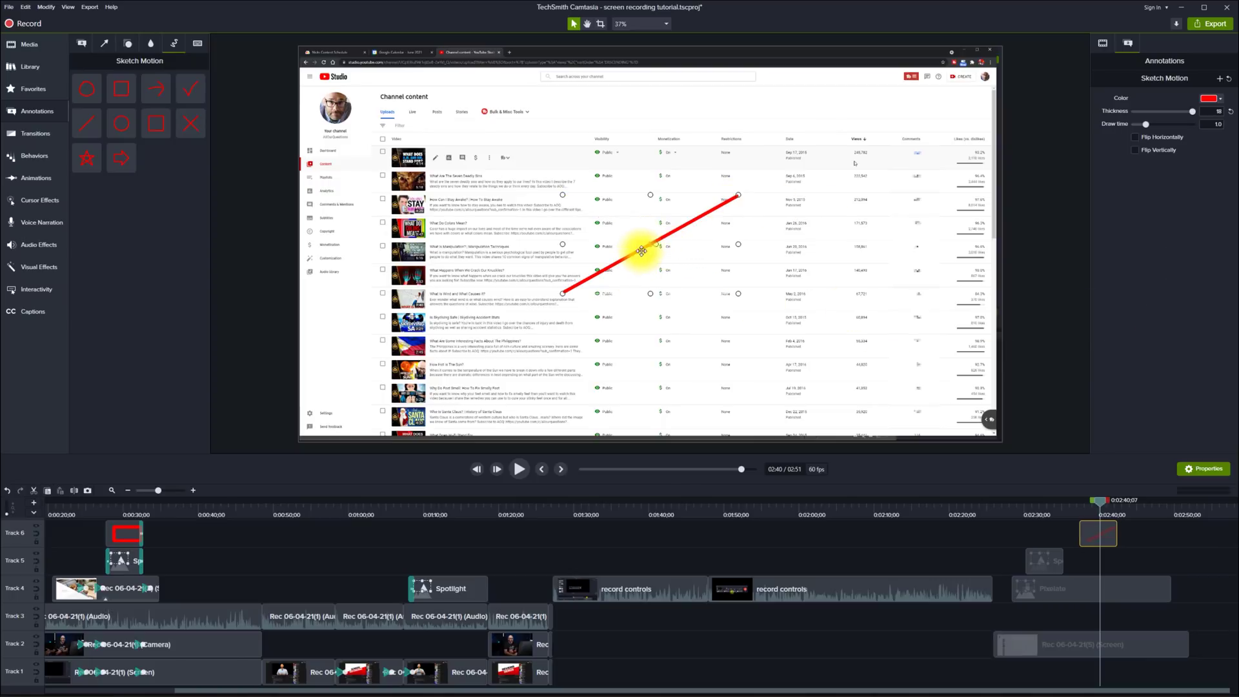
{"action": "left_click_drag", "start_coordinate": [655, 243], "coordinate": [670, 236]}
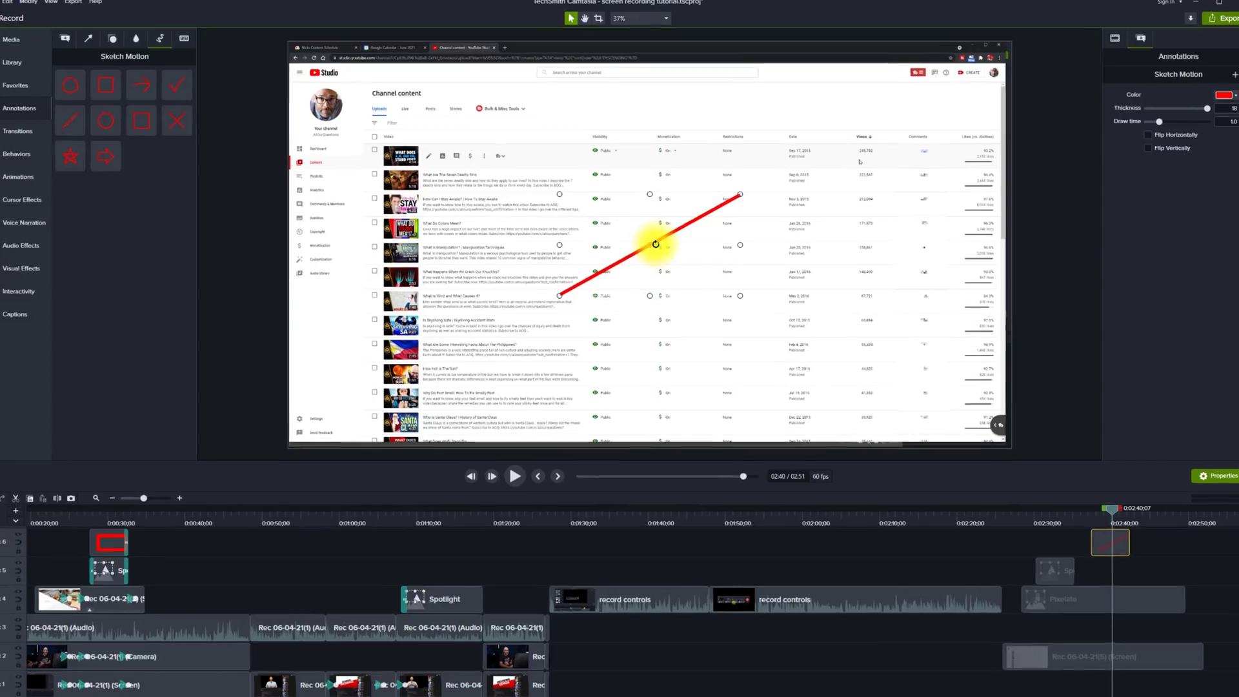
{"action": "mouse_move", "coordinate": [667, 282]}
{"action": "left_mouse_down"}
{"action": "mouse_move", "coordinate": [606, 395]}
{"action": "mouse_move", "coordinate": [761, 387]}
{"action": "mouse_move", "coordinate": [835, 343]}
{"action": "mouse_move", "coordinate": [753, 422]}
{"action": "left_mouse_up"}
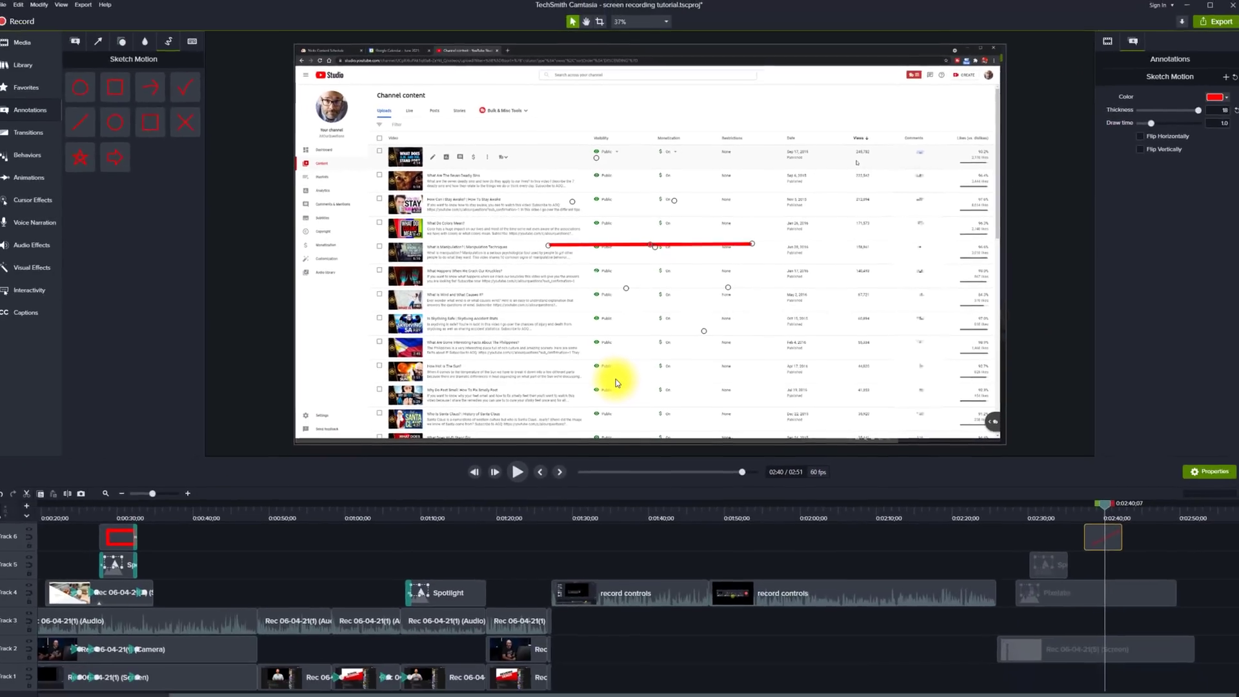
{"action": "key", "text": "Delete"}
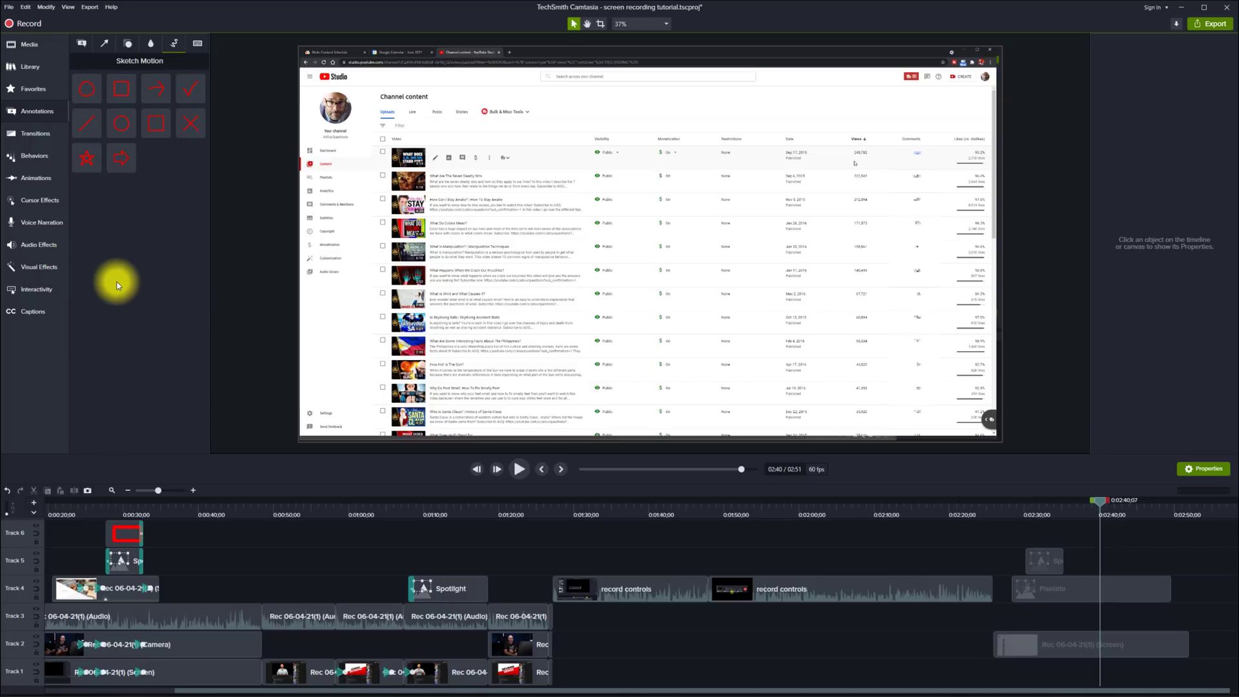
Step: Open the Zoom-n-Pan animation options with the YouTube Studio recording selected
{"action": "left_click", "coordinate": [26, 134]}
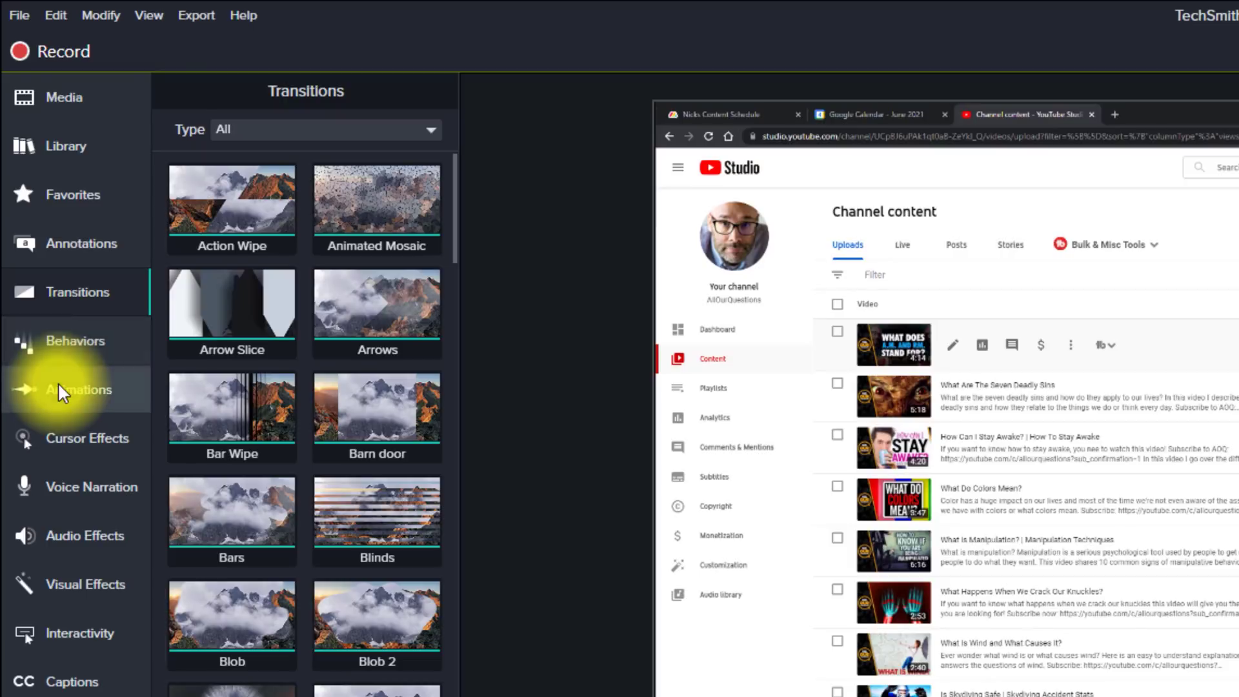
{"action": "left_click", "coordinate": [60, 361]}
{"action": "left_click", "coordinate": [61, 387]}
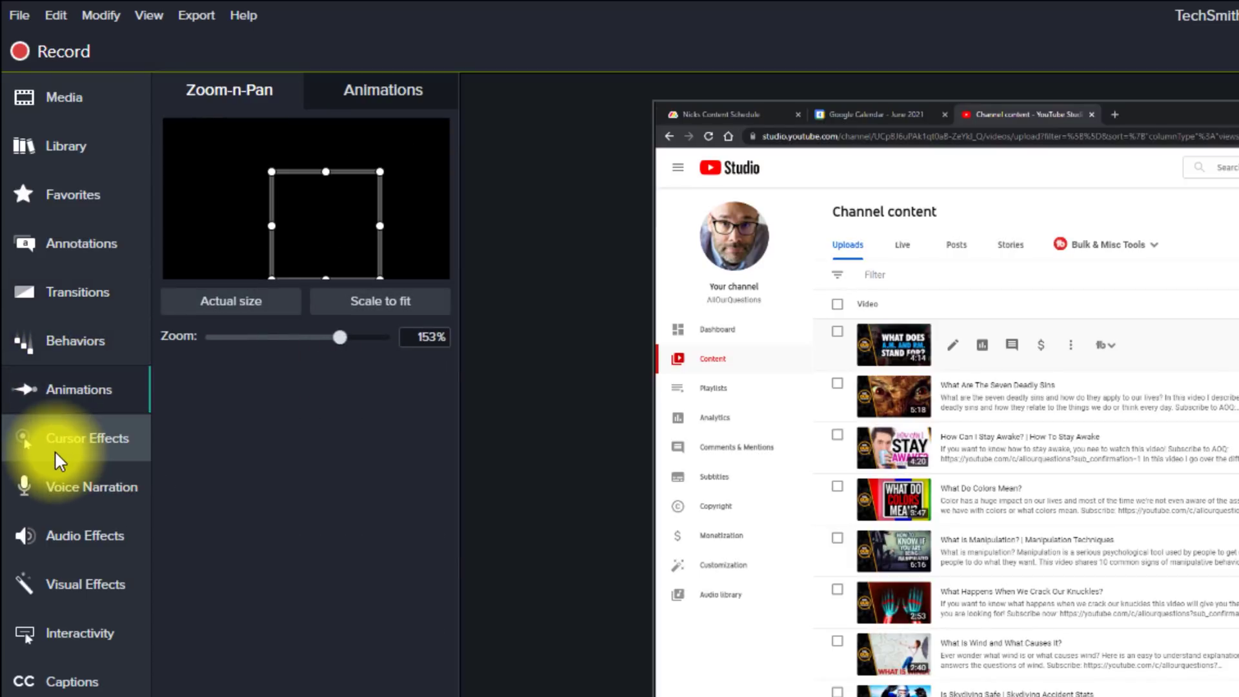
{"action": "left_click", "coordinate": [655, 534]}
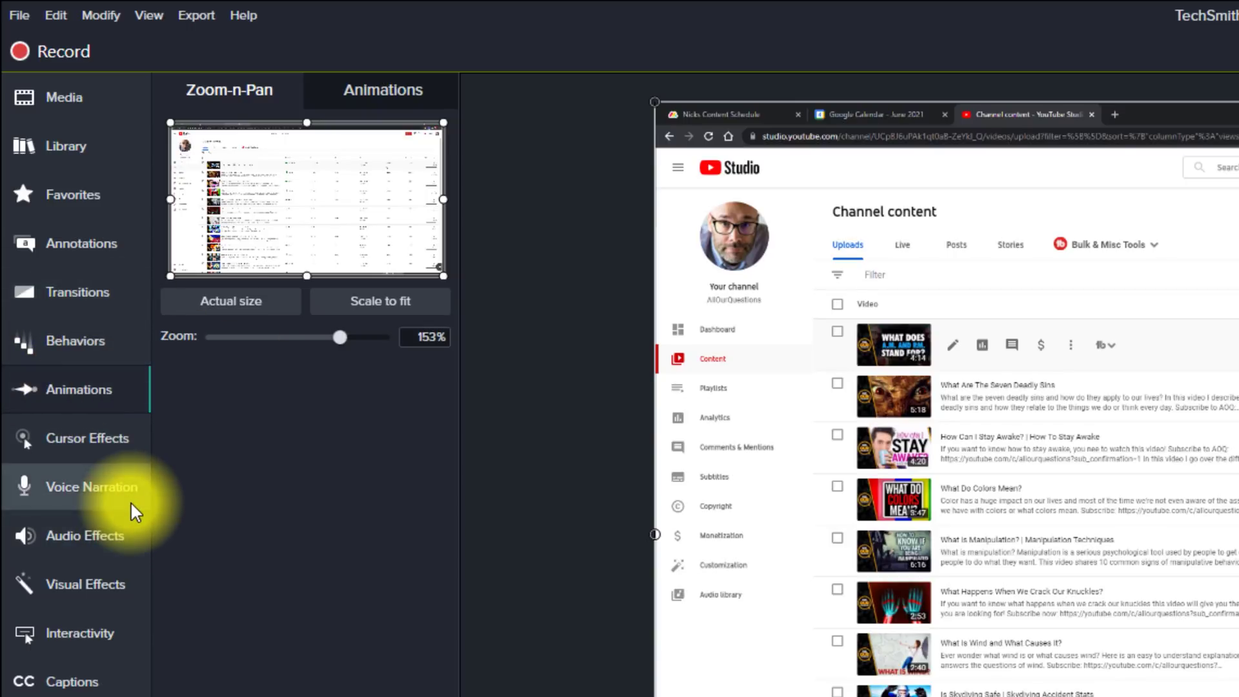
{"action": "left_click", "coordinate": [56, 395]}
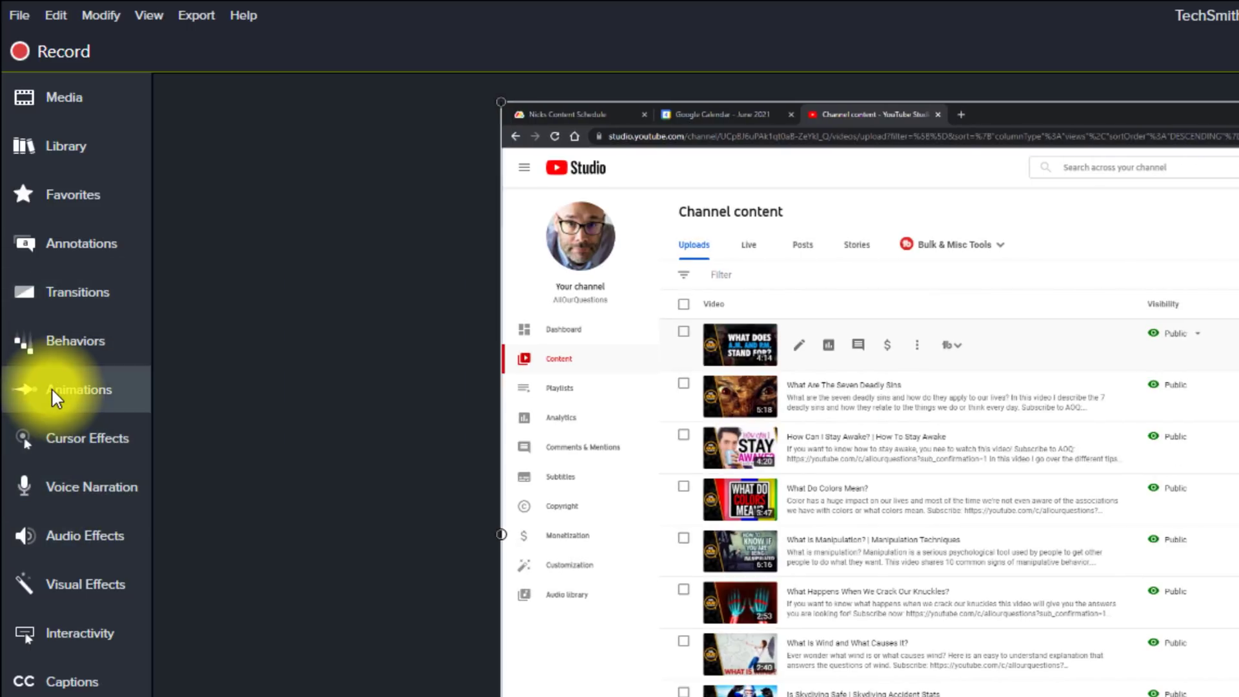
{"action": "left_click", "coordinate": [55, 396]}
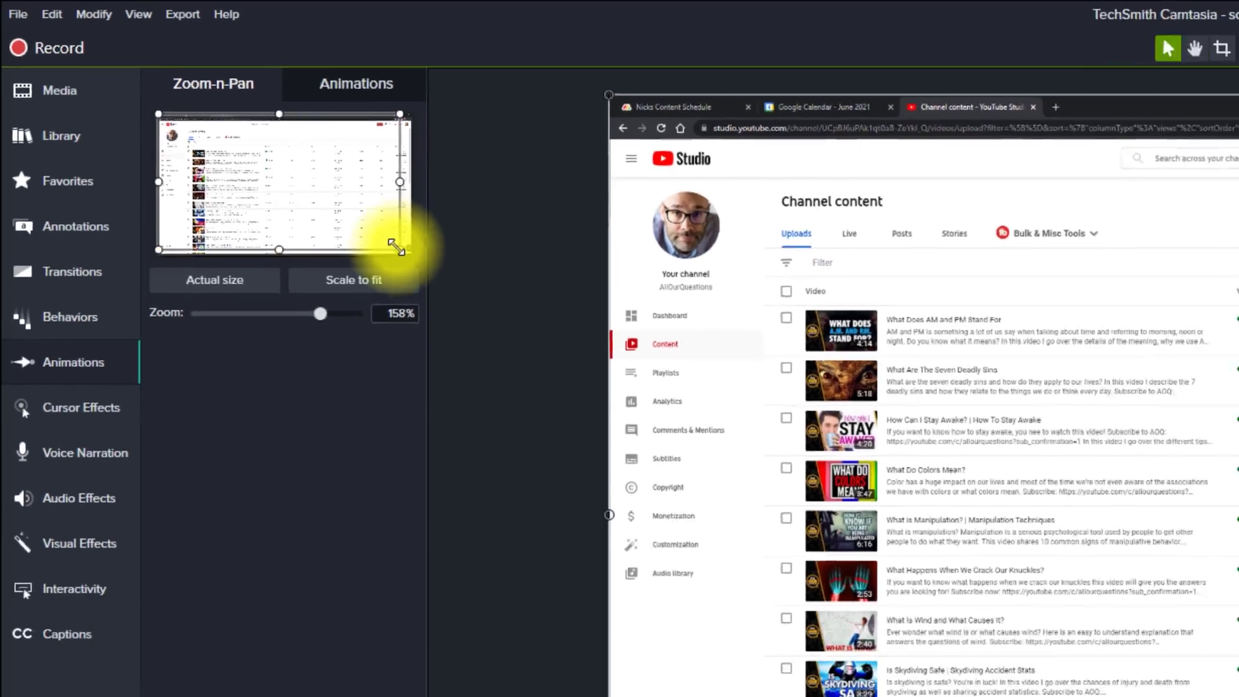
Step: Resize the Zoom-n-Pan rectangle to zoom tightly onto the first video list rows
{"action": "left_click_drag", "start_coordinate": [501, 314], "coordinate": [298, 202]}
{"action": "left_click_drag", "start_coordinate": [132, 90], "coordinate": [157, 101]}
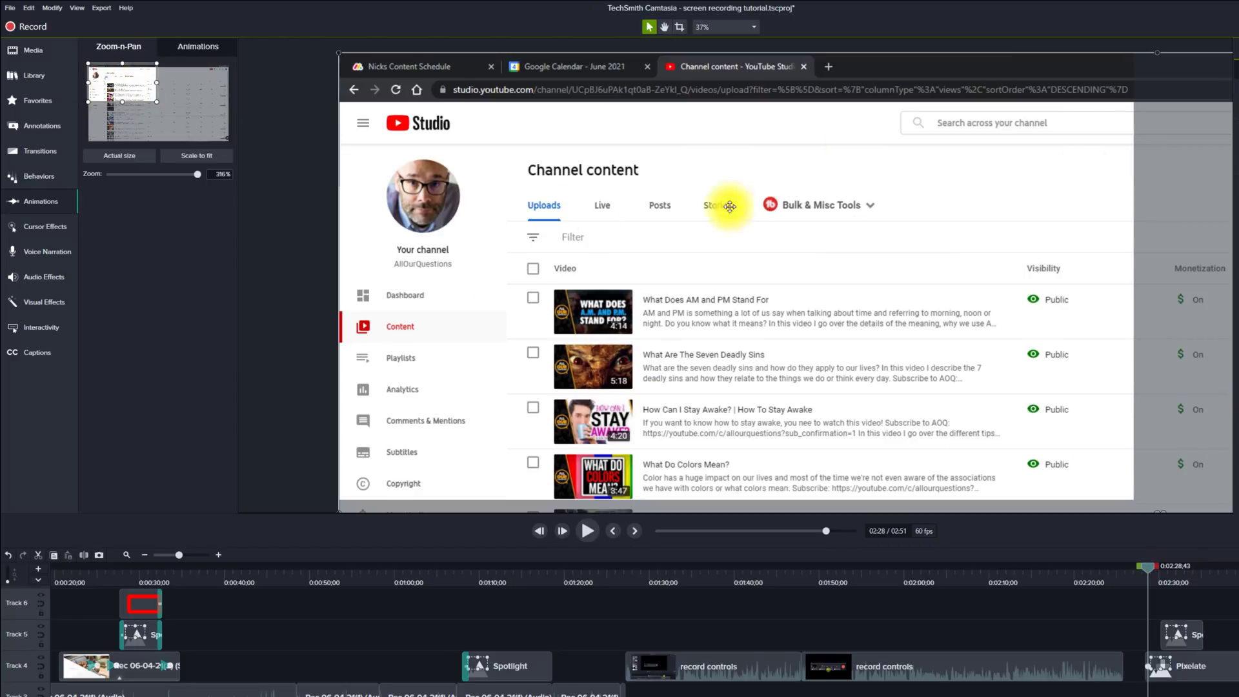
{"action": "mouse_move", "coordinate": [131, 85]}
{"action": "left_mouse_down"}
{"action": "mouse_move", "coordinate": [157, 102]}
{"action": "mouse_move", "coordinate": [145, 100]}
{"action": "left_mouse_up"}
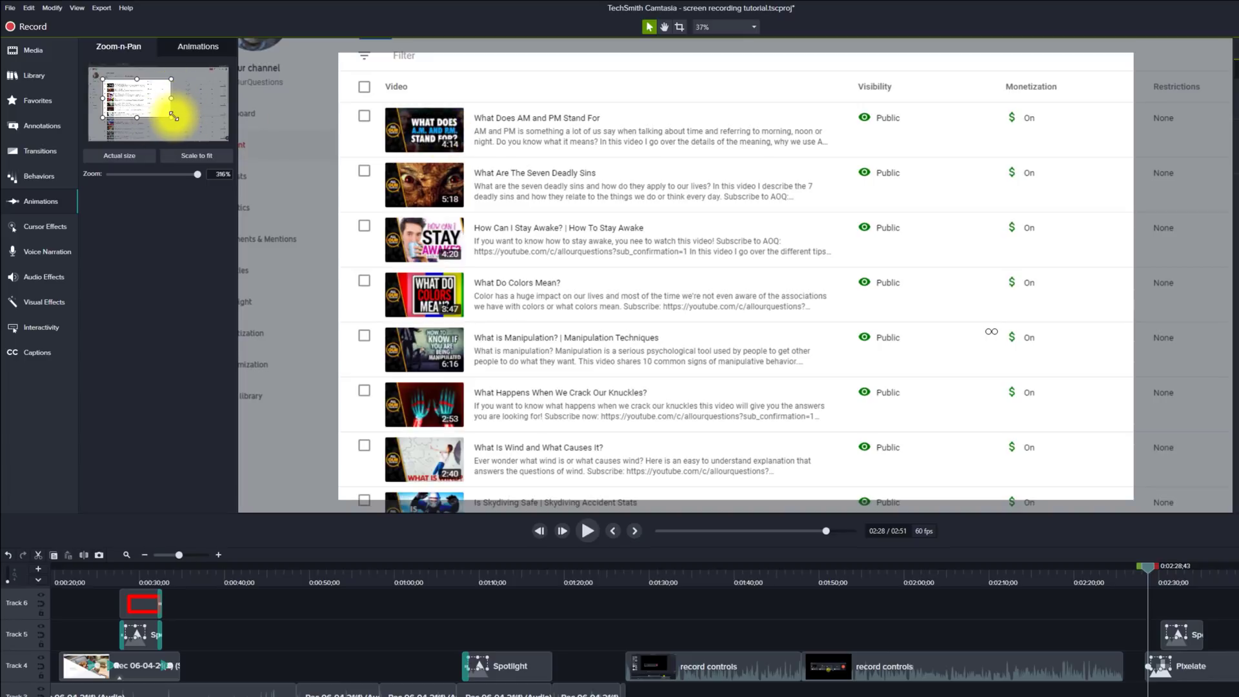
{"action": "left_click_drag", "start_coordinate": [171, 115], "coordinate": [131, 78]}
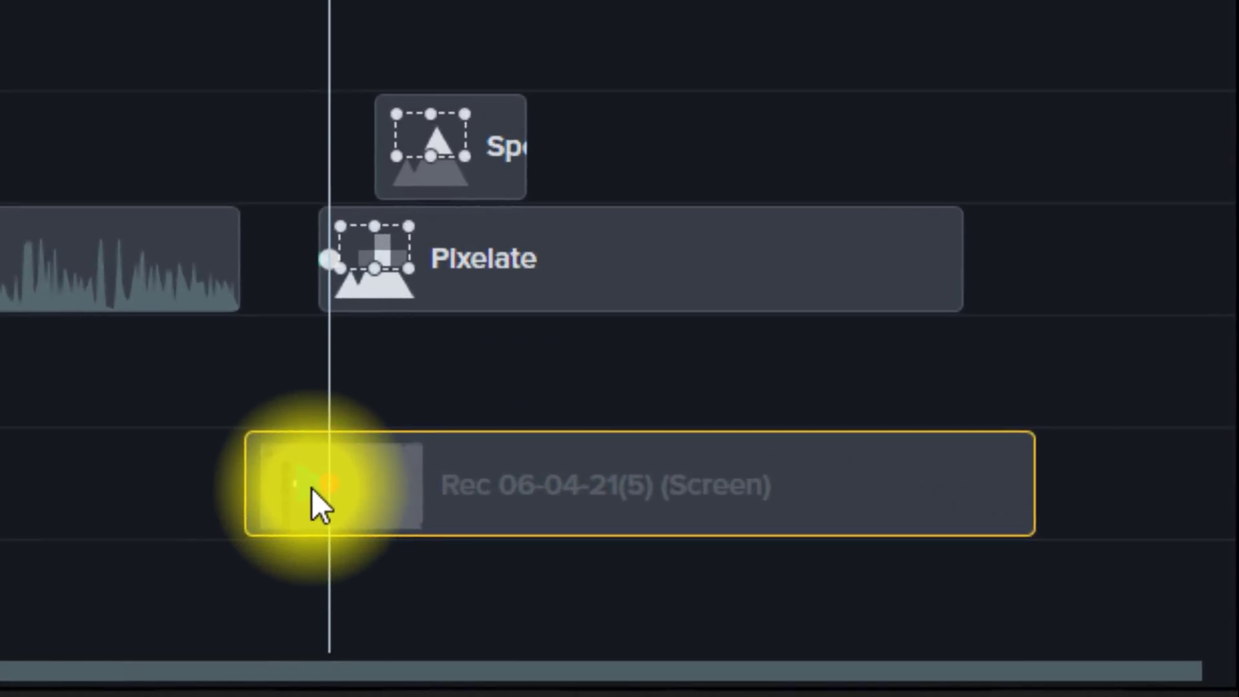
Step: Preview the zoom, then drag the animation's start so its duration reads 02;31
{"action": "left_click", "coordinate": [249, 3]}
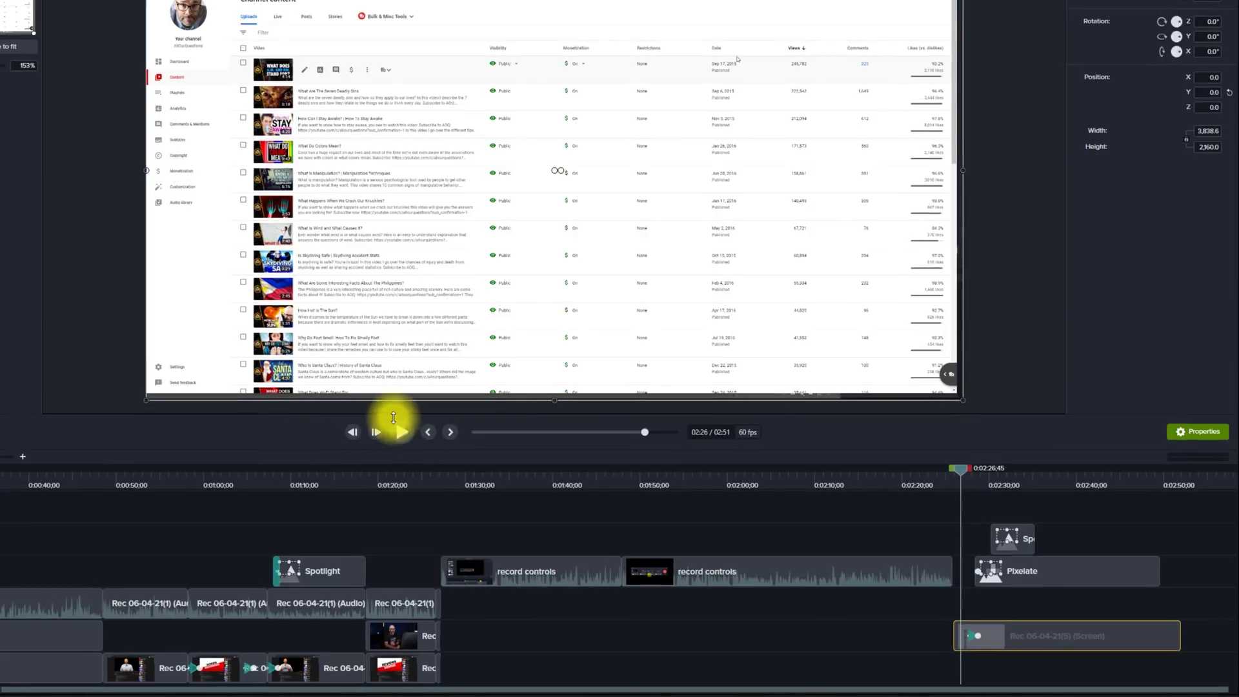
{"action": "left_click", "coordinate": [402, 430]}
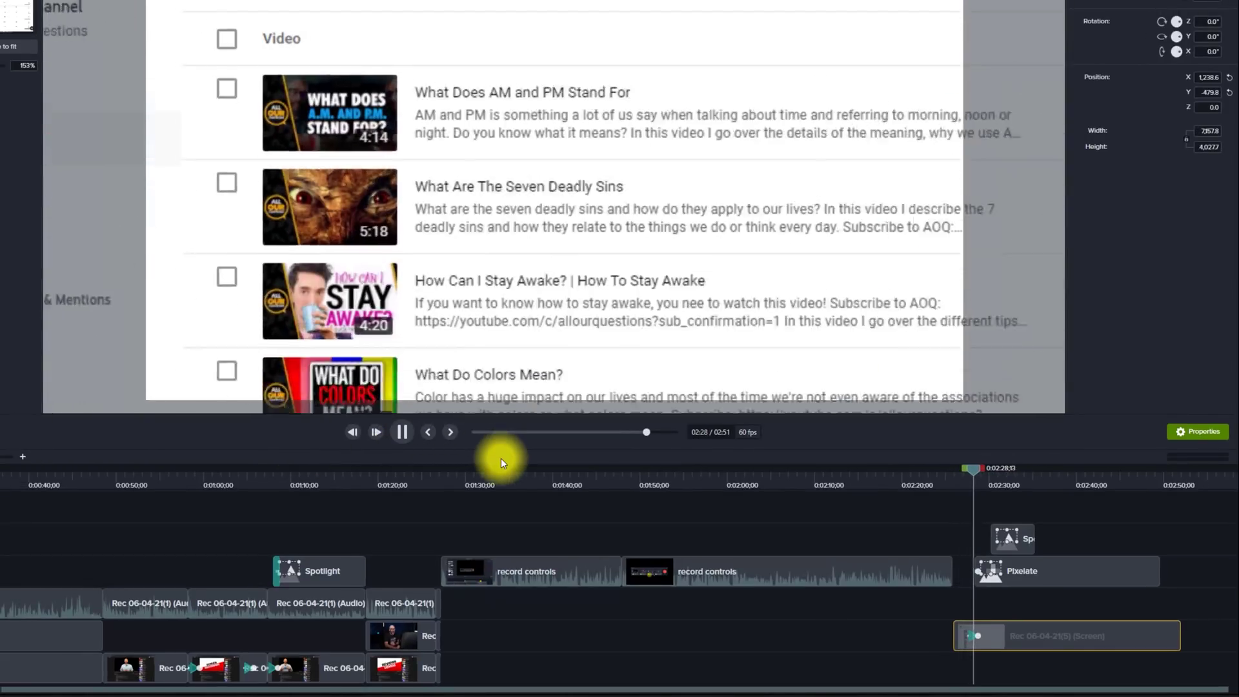
{"action": "left_click", "coordinate": [401, 432]}
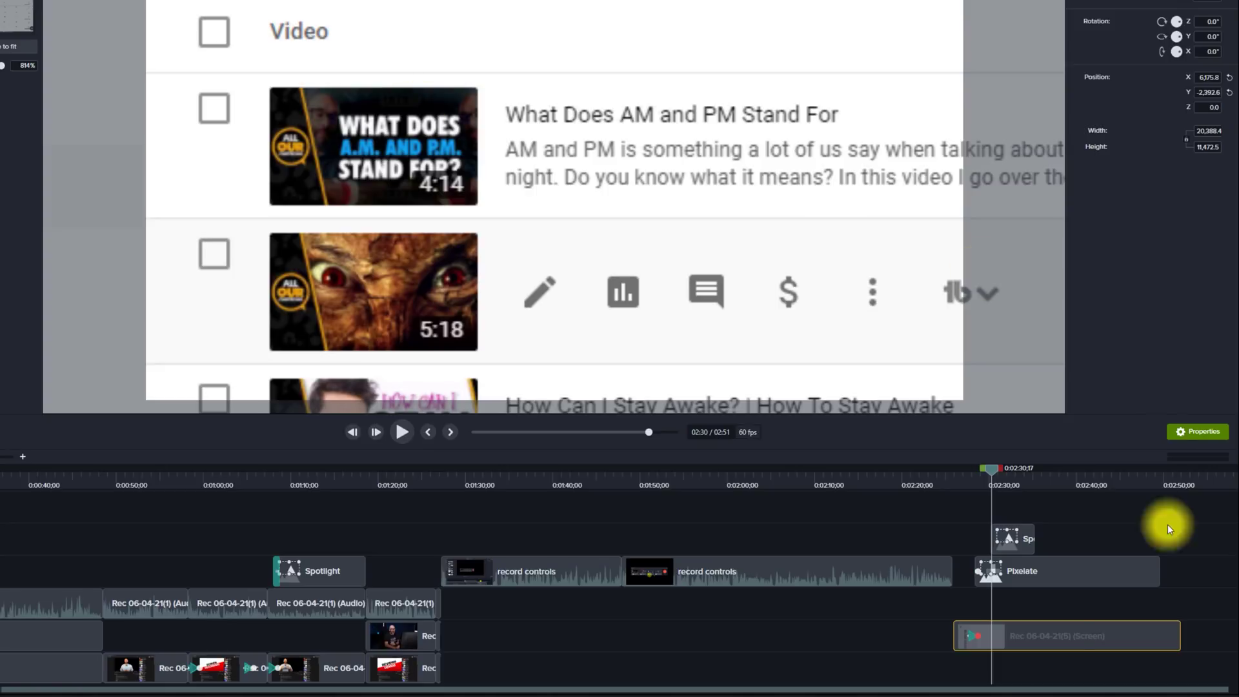
{"action": "left_click", "coordinate": [978, 634]}
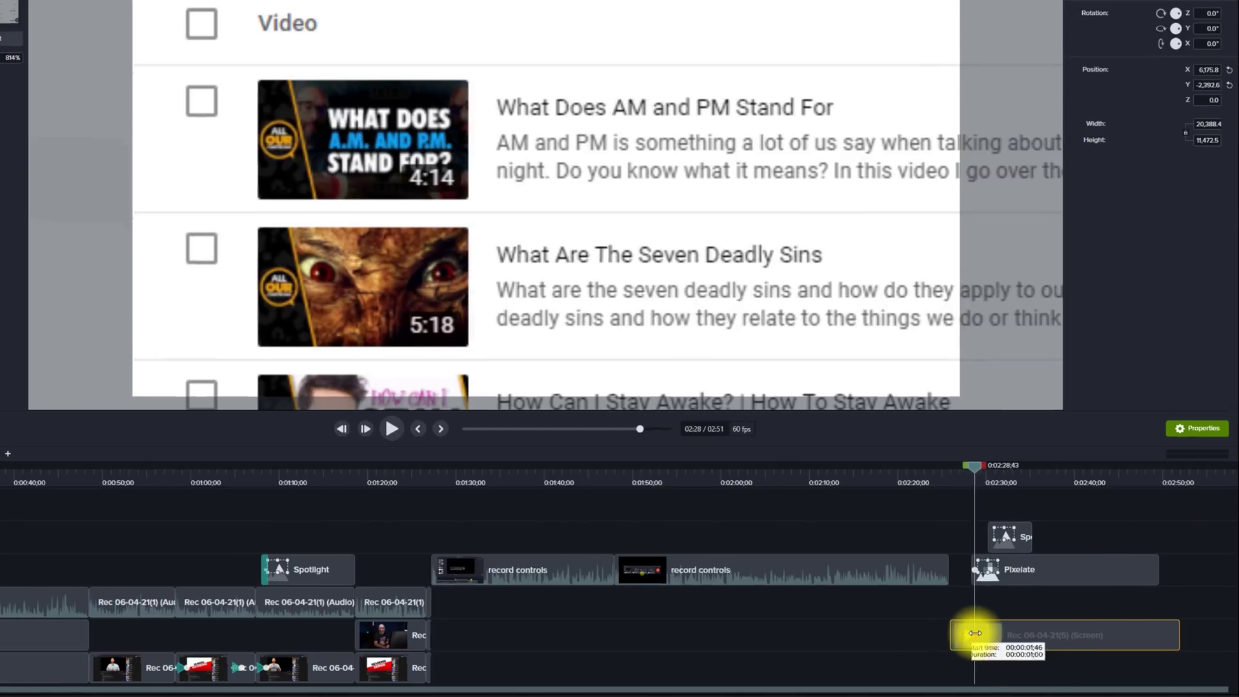
{"action": "left_click_drag", "start_coordinate": [975, 633], "coordinate": [991, 635]}
{"action": "mouse_move", "coordinate": [396, 487]}
{"action": "left_mouse_down"}
{"action": "mouse_move", "coordinate": [434, 486]}
{"action": "mouse_move", "coordinate": [368, 484]}
{"action": "mouse_move", "coordinate": [440, 487]}
{"action": "mouse_move", "coordinate": [380, 485]}
{"action": "mouse_move", "coordinate": [413, 487]}
{"action": "left_mouse_up"}
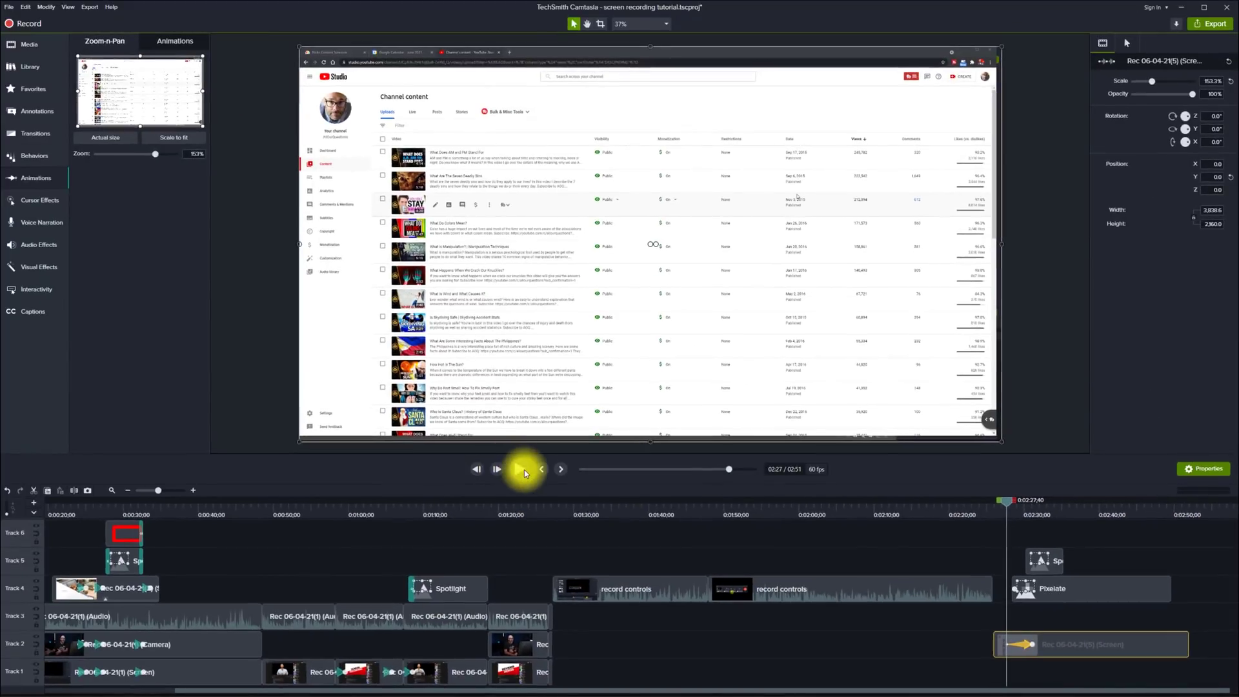
Step: Play the lengthened zoom, pause at 02:32, and scrub slightly further along
{"action": "left_click", "coordinate": [520, 469]}
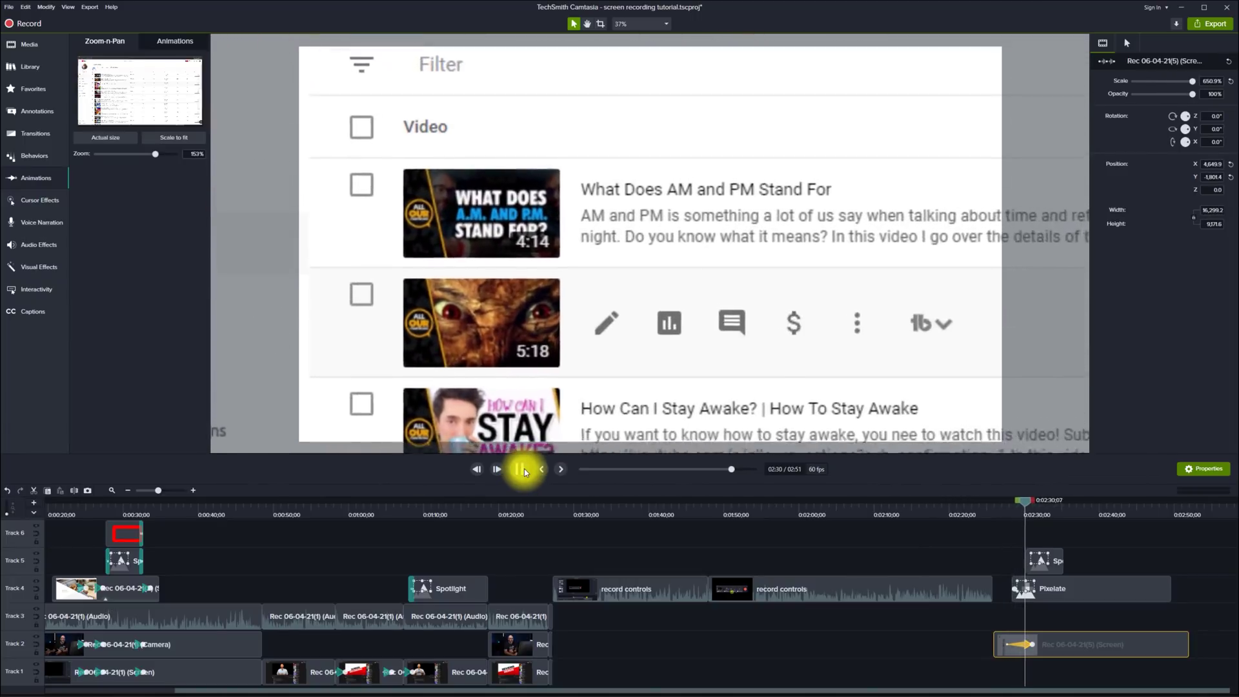
{"action": "left_click", "coordinate": [524, 468]}
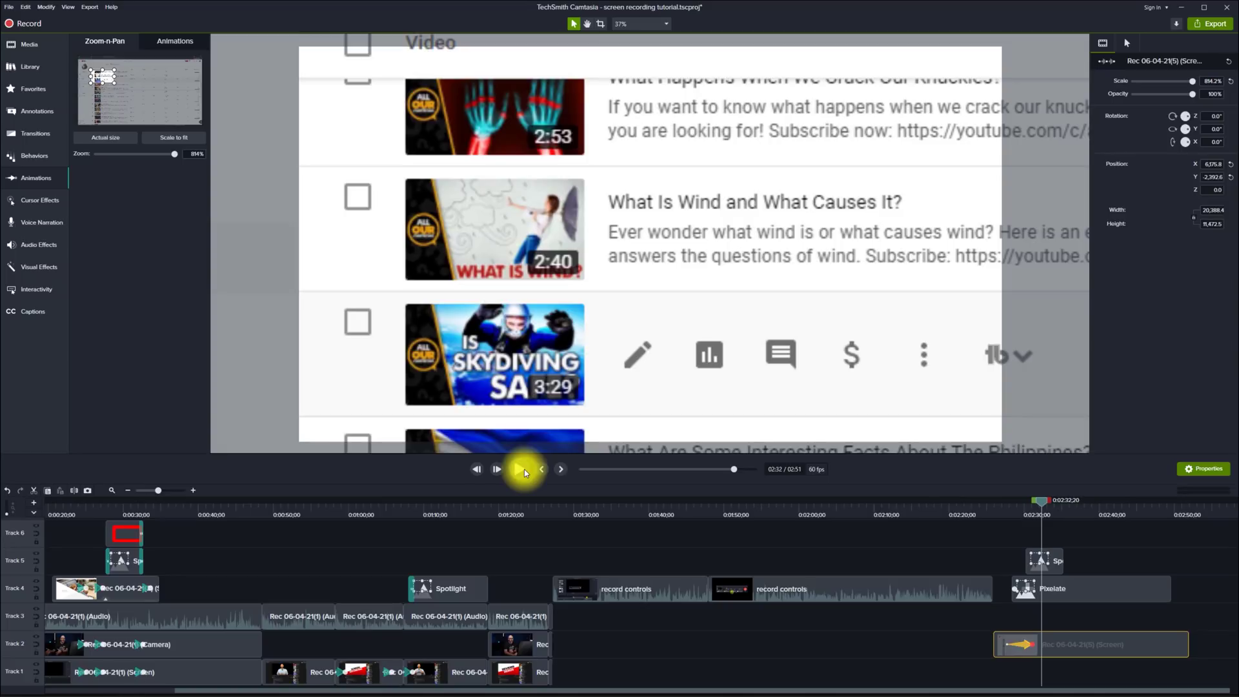
{"action": "left_click_drag", "start_coordinate": [1069, 595], "coordinate": [1071, 597]}
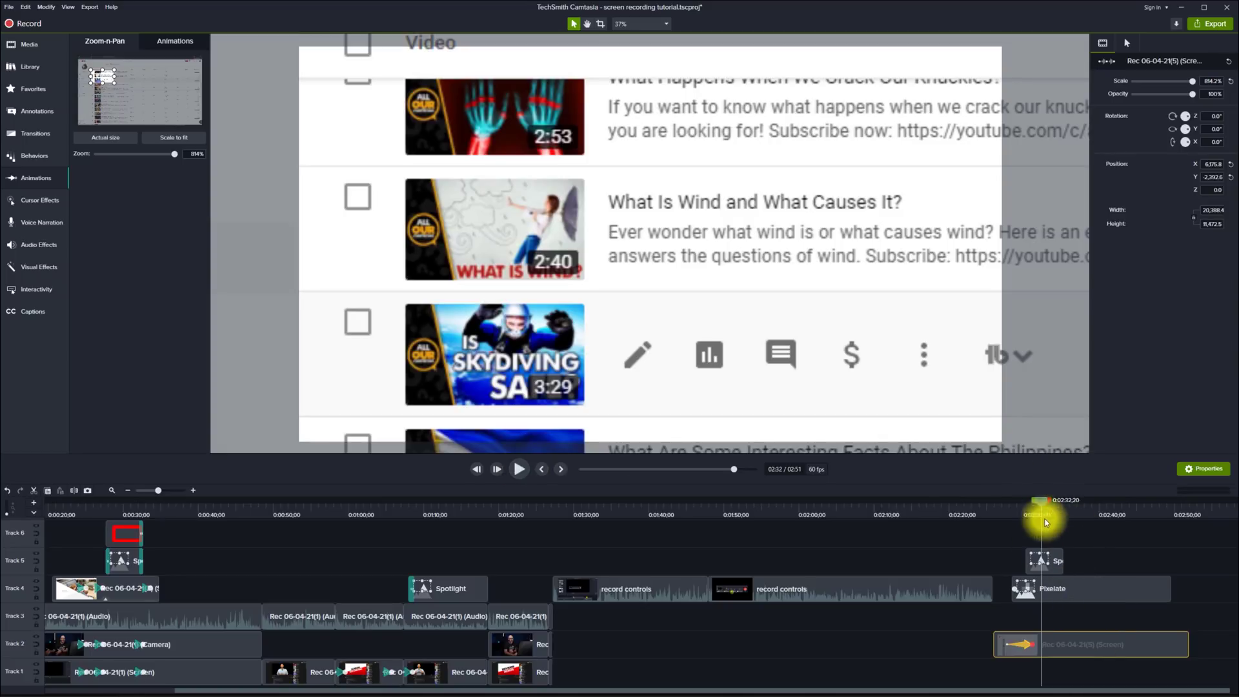
{"action": "left_click_drag", "start_coordinate": [1040, 509], "coordinate": [1059, 510]}
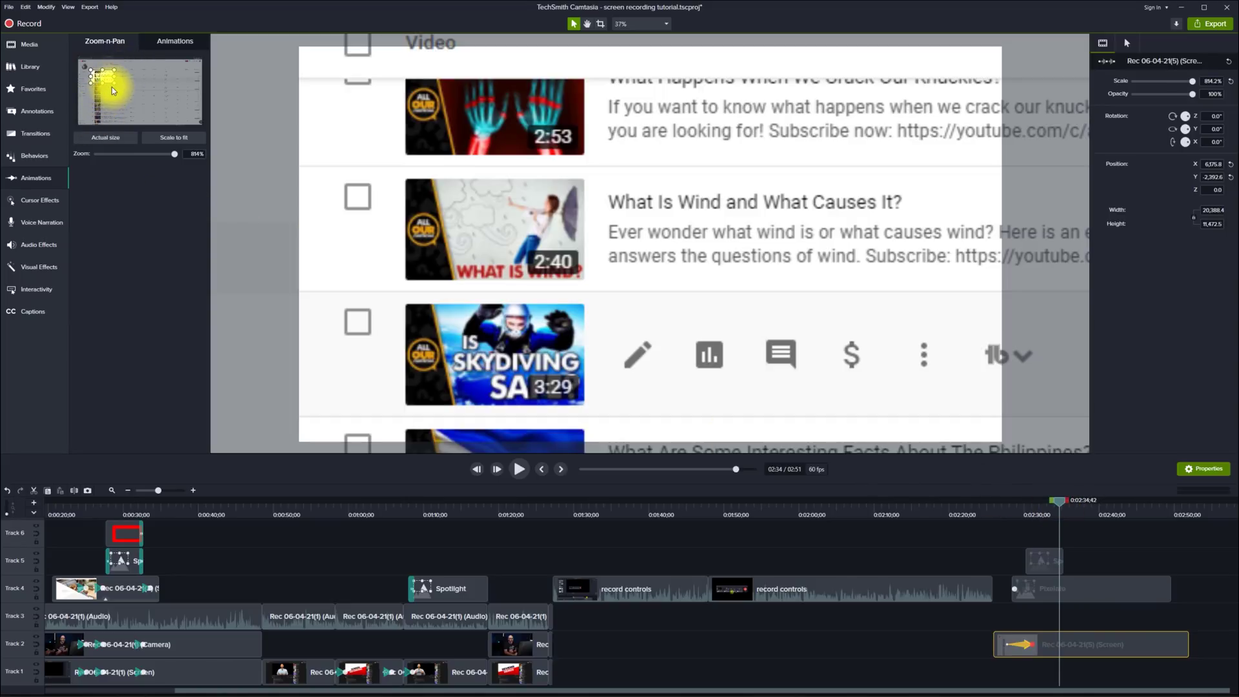
Step: Zoom back out with Scale to fit at 153% and reposition the recording on the canvas
{"action": "left_click_drag", "start_coordinate": [114, 84], "coordinate": [165, 104]}
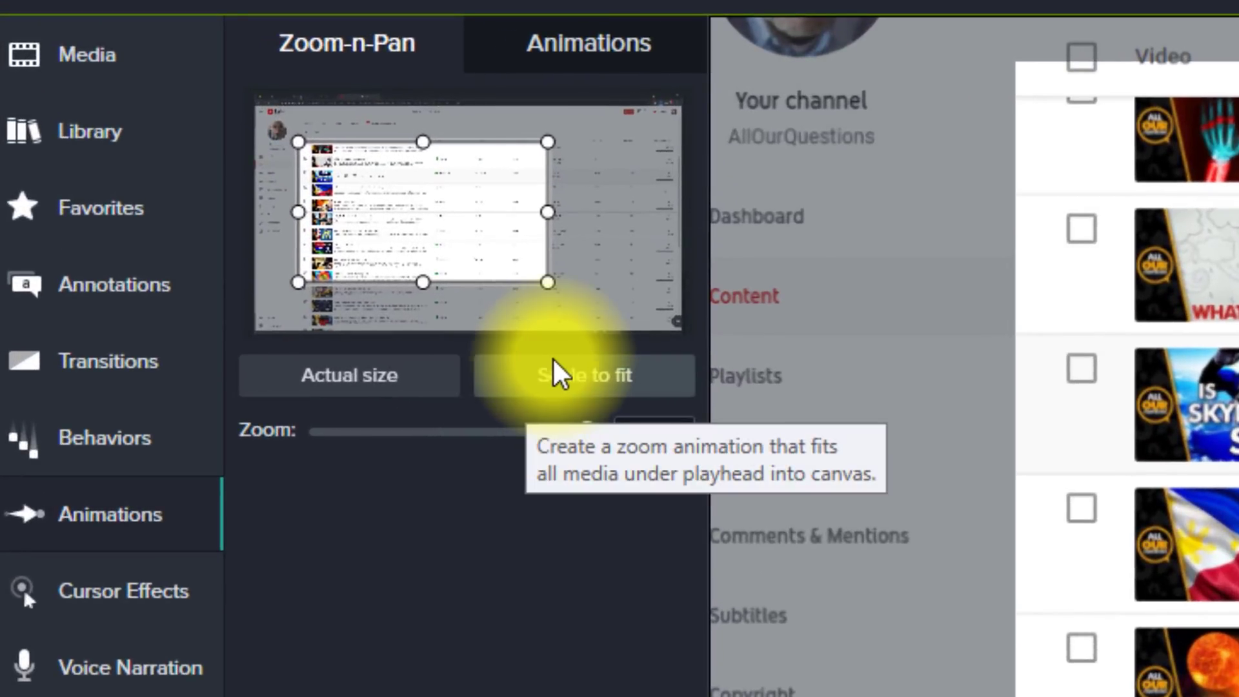
{"action": "left_click", "coordinate": [554, 375]}
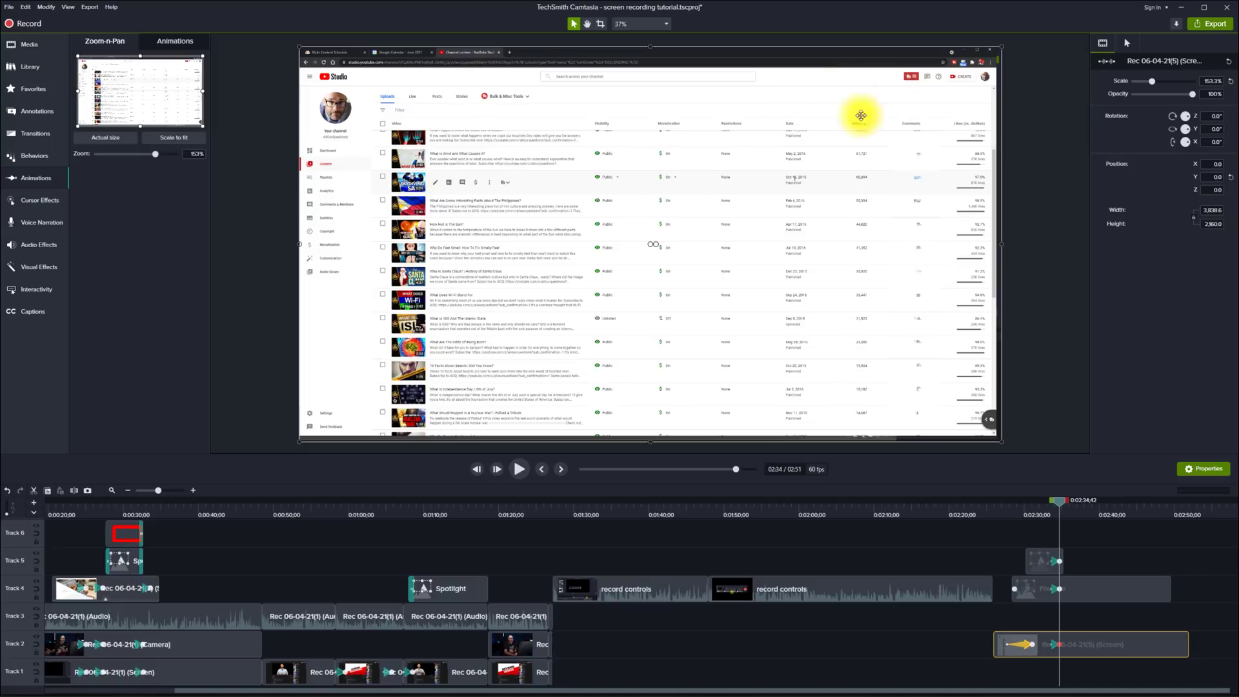
{"action": "mouse_move", "coordinate": [714, 247]}
{"action": "left_mouse_down"}
{"action": "mouse_move", "coordinate": [738, 257]}
{"action": "mouse_move", "coordinate": [694, 257]}
{"action": "mouse_move", "coordinate": [719, 263]}
{"action": "mouse_move", "coordinate": [716, 245]}
{"action": "left_mouse_up"}
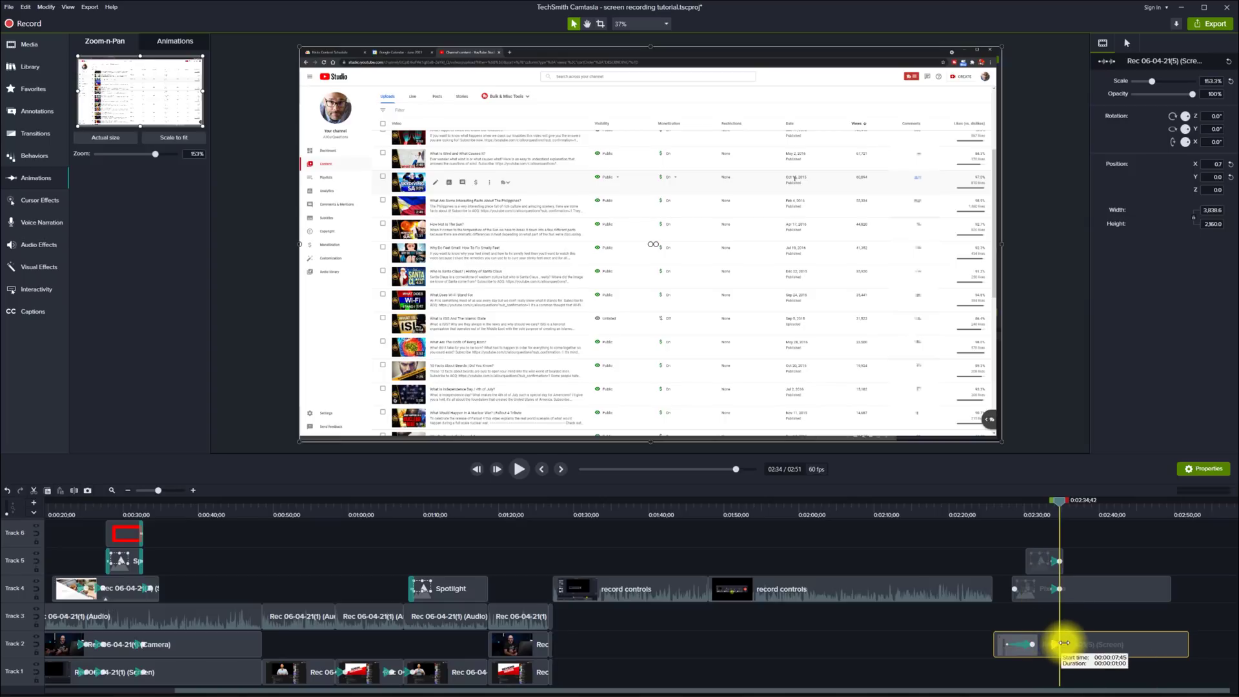
Step: Stretch the zoom-out animation to about three seconds and play it from just before
{"action": "left_click_drag", "start_coordinate": [1064, 643], "coordinate": [1075, 643]}
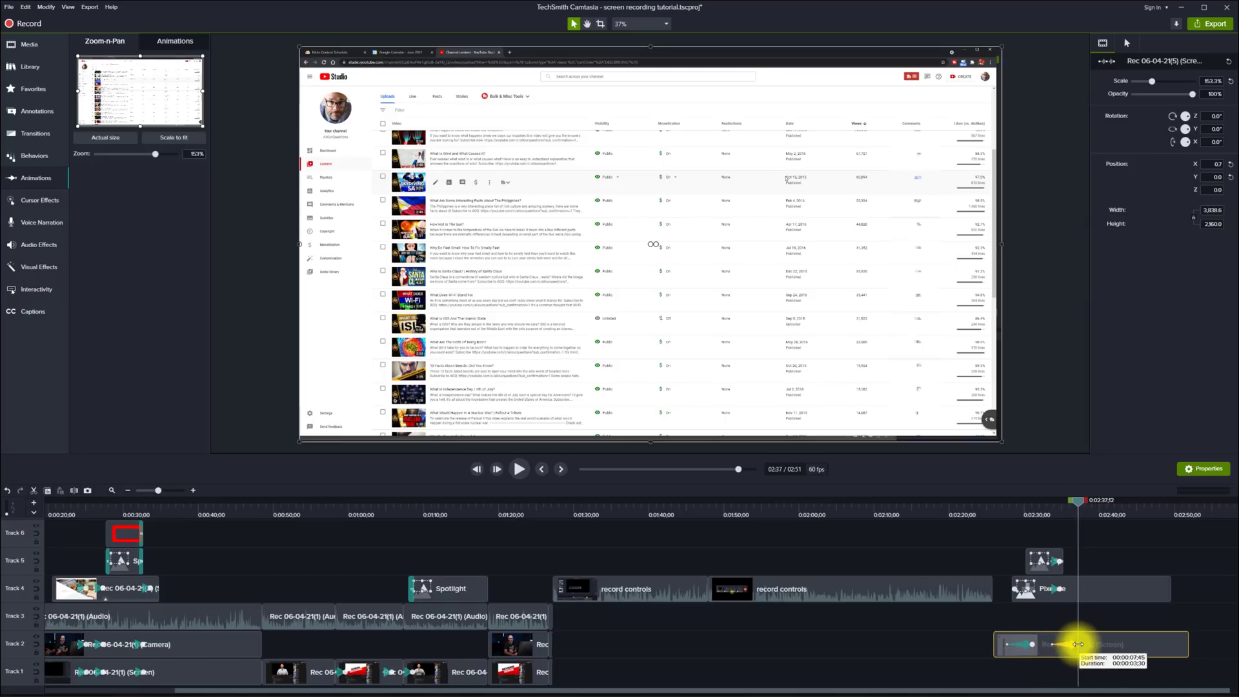
{"action": "left_click", "coordinate": [1050, 510]}
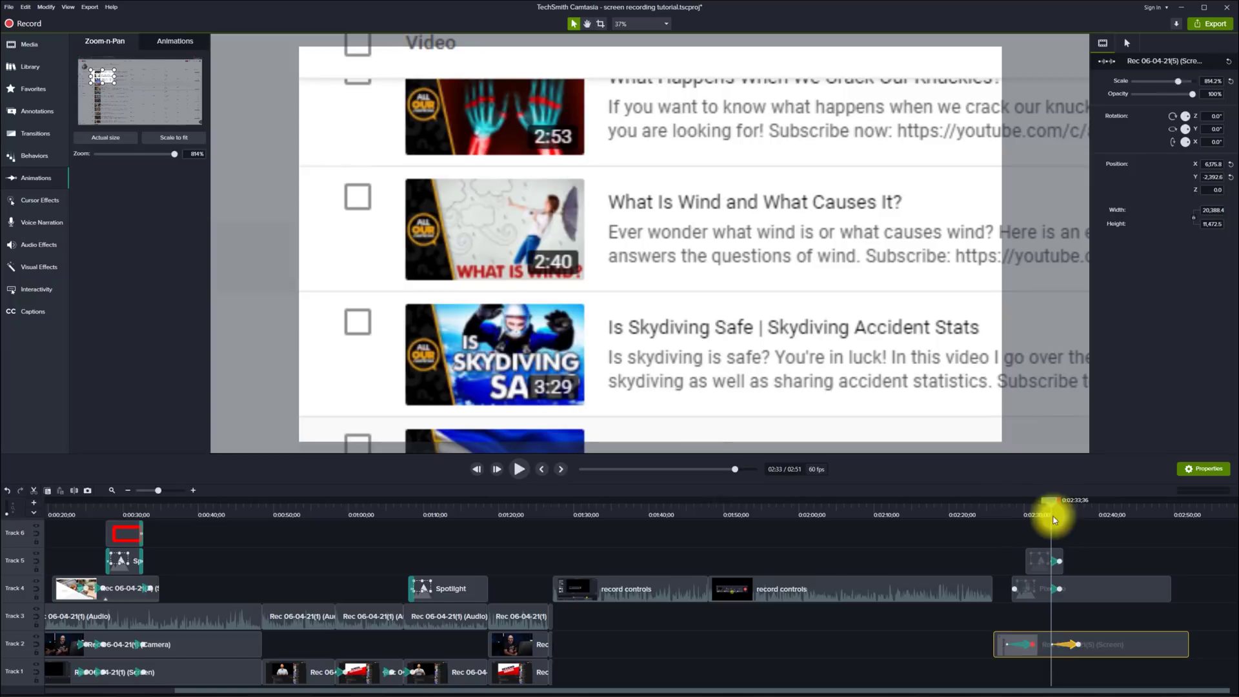
{"action": "left_click", "coordinate": [519, 468]}
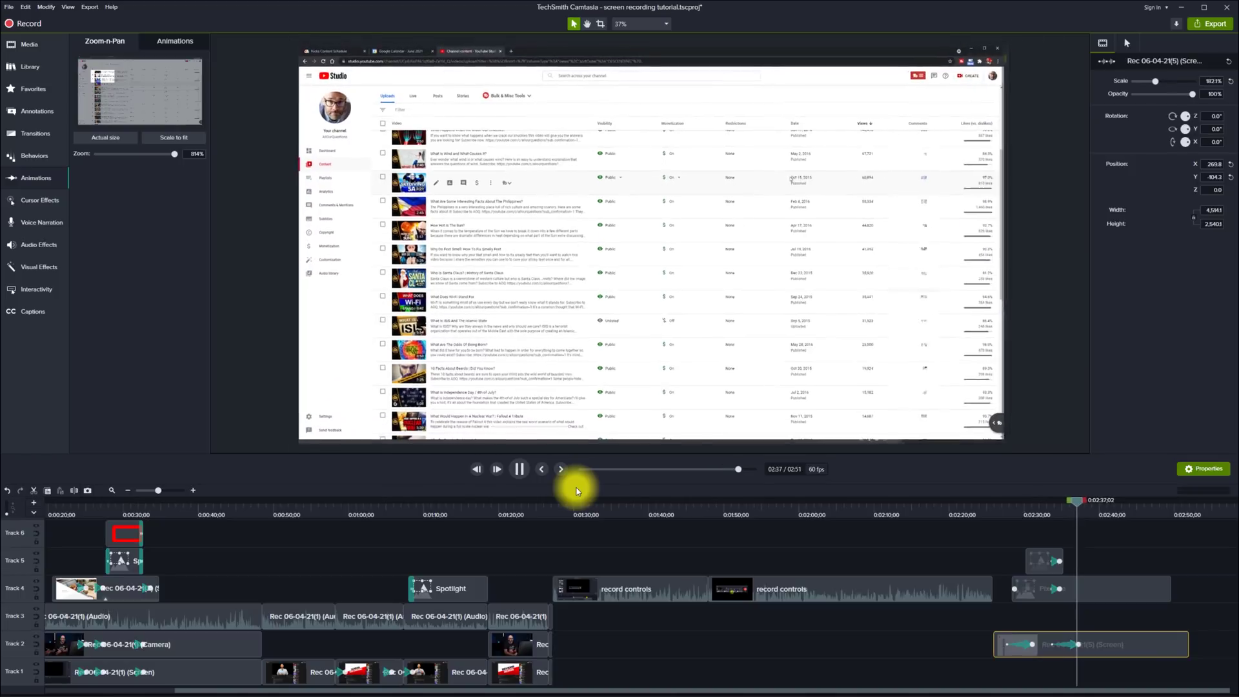
{"action": "left_click", "coordinate": [519, 469]}
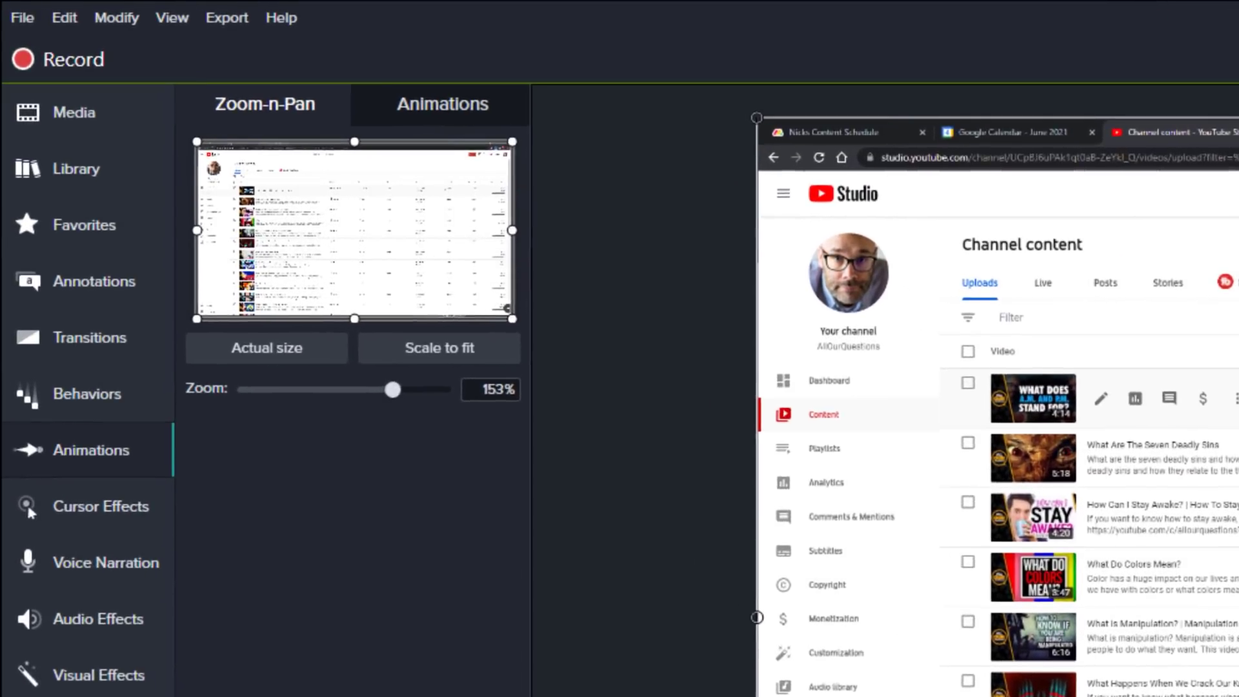
Step: Drag the Highlight cursor effect onto the YouTube Studio clip on Track 2
{"action": "left_click", "coordinate": [94, 531]}
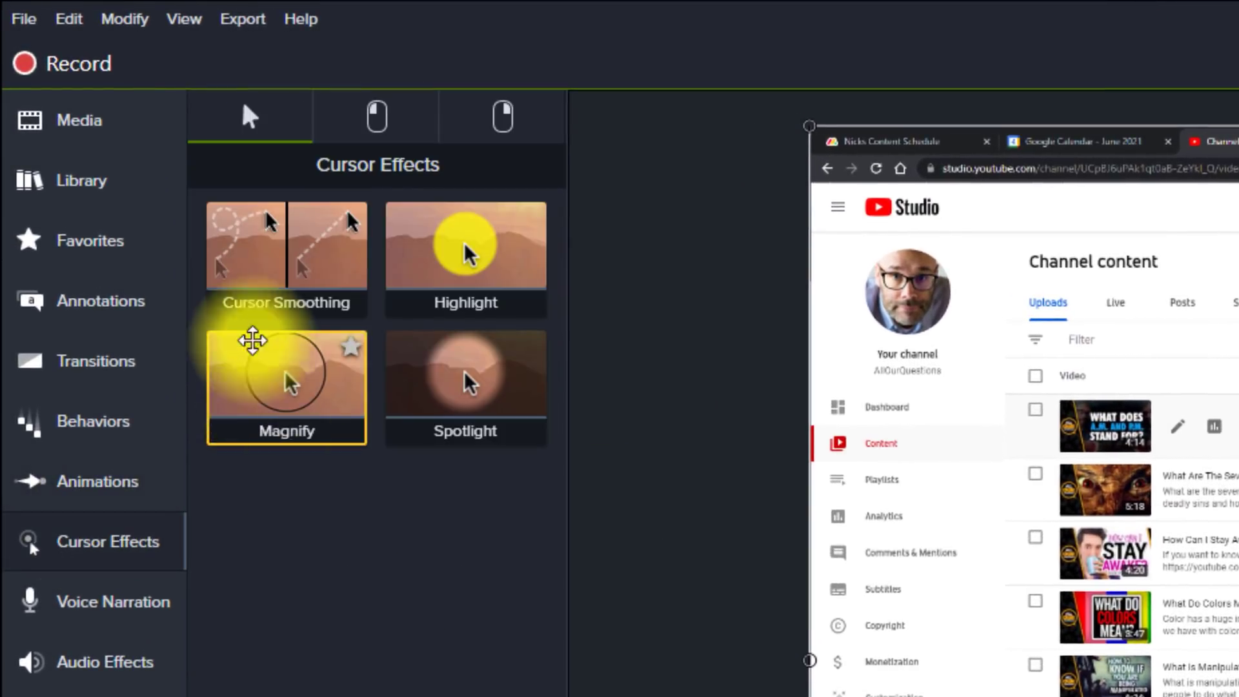
{"action": "left_click_drag", "start_coordinate": [454, 266], "coordinate": [588, 358]}
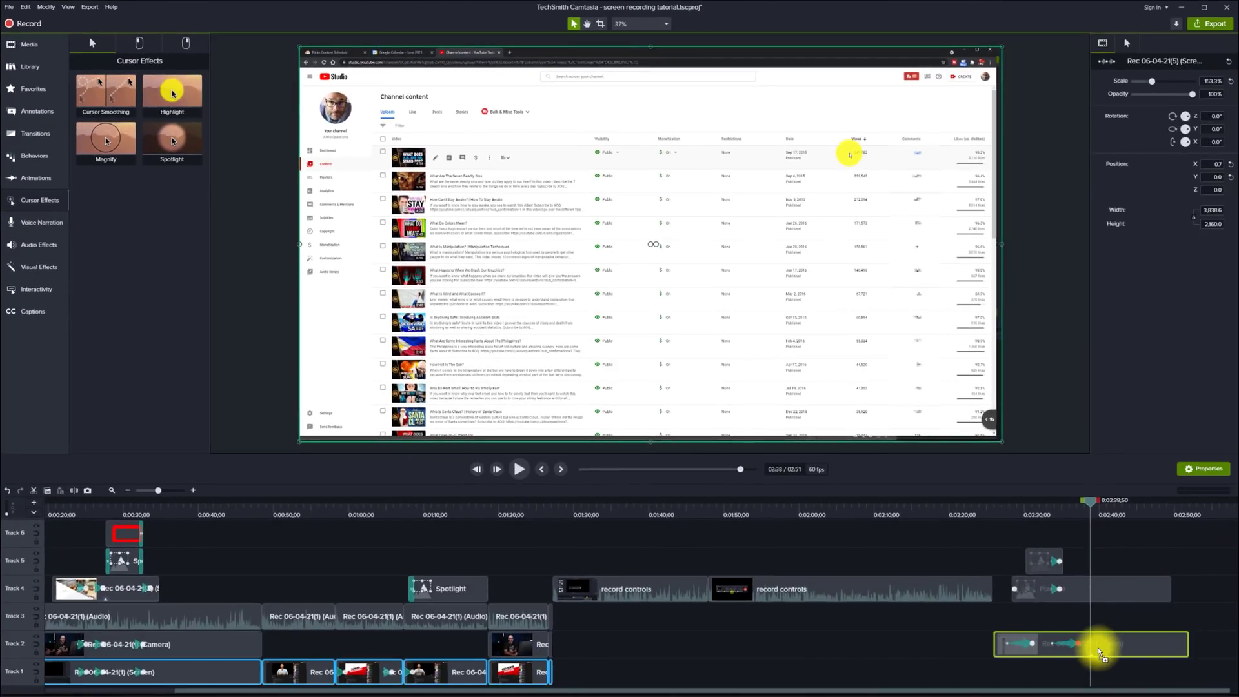
{"action": "left_click_drag", "start_coordinate": [1100, 651], "coordinate": [1096, 650]}
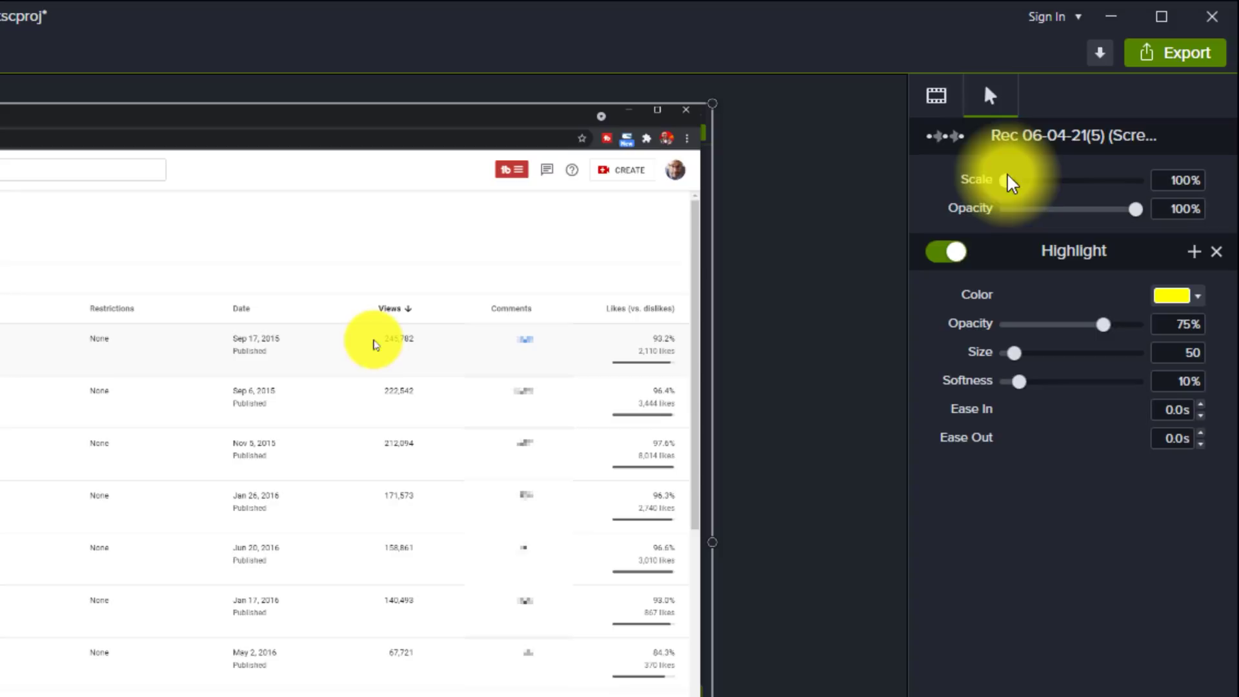
Step: Scale the recorded cursor to 192% and change its highlight colour from yellow to cyan
{"action": "left_click_drag", "start_coordinate": [1133, 81], "coordinate": [1147, 82]}
{"action": "mouse_move", "coordinate": [1034, 182]}
{"action": "left_mouse_down"}
{"action": "mouse_move", "coordinate": [1059, 185]}
{"action": "mouse_move", "coordinate": [1024, 183]}
{"action": "mouse_move", "coordinate": [1080, 182]}
{"action": "mouse_move", "coordinate": [1023, 187]}
{"action": "mouse_move", "coordinate": [1034, 186]}
{"action": "left_mouse_up"}
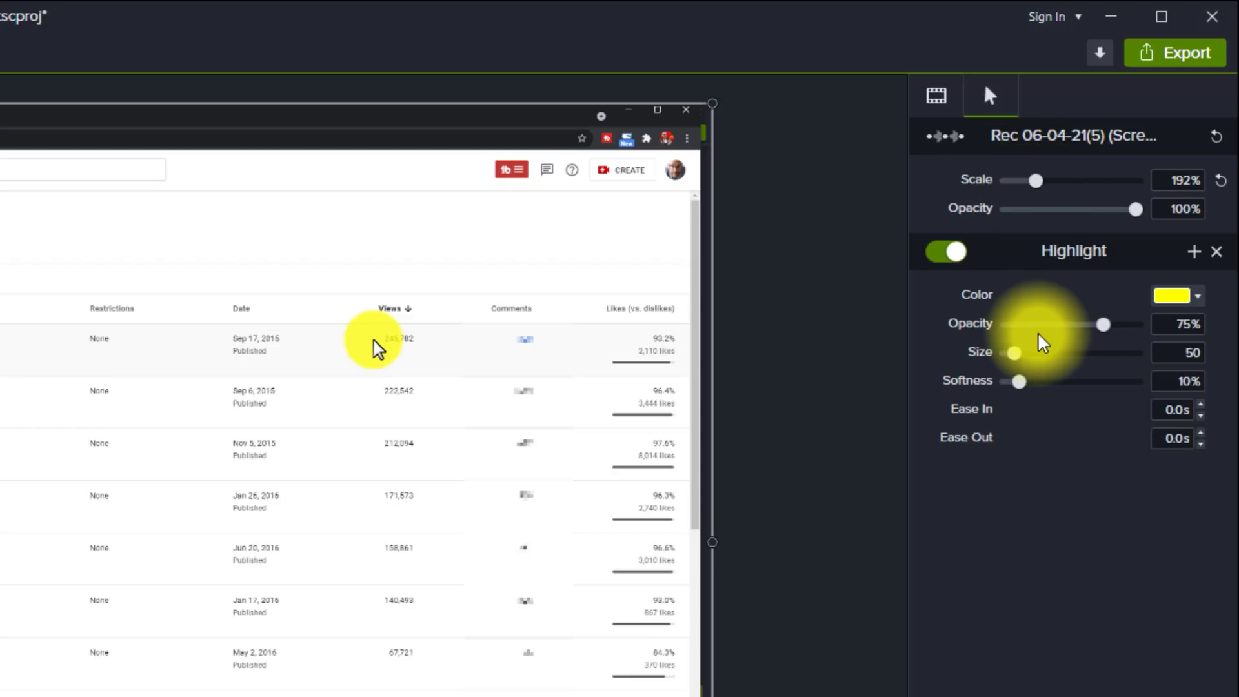
{"action": "left_click", "coordinate": [1178, 300]}
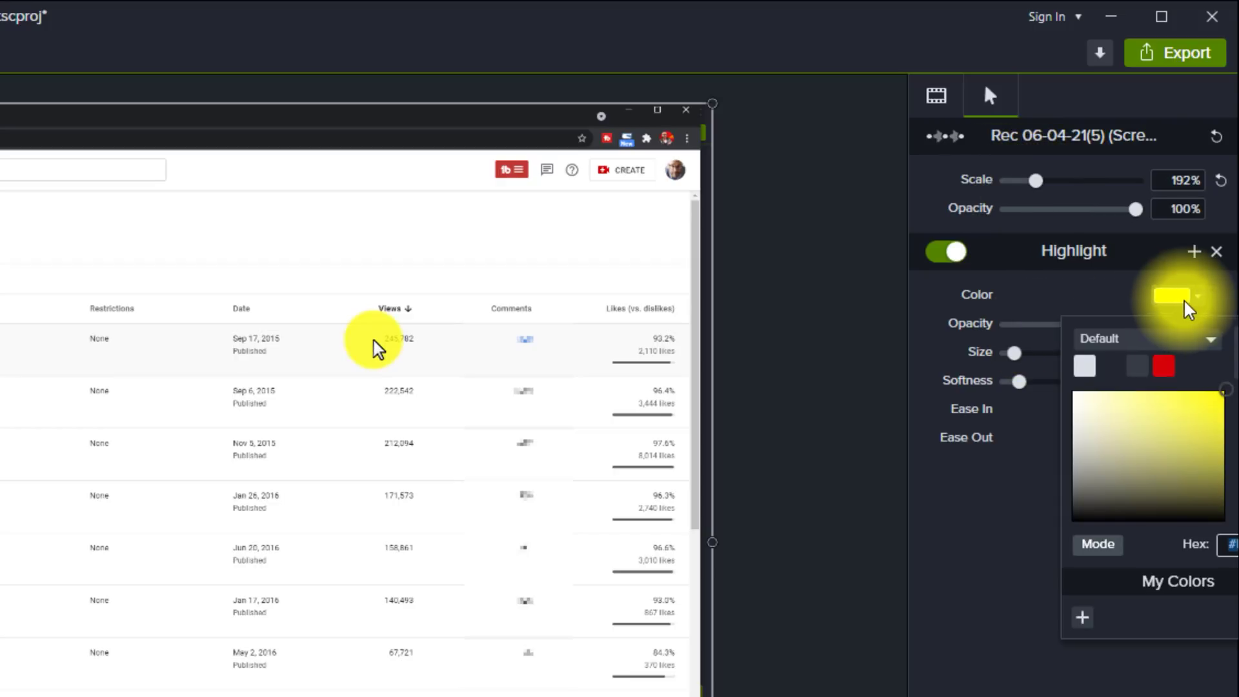
{"action": "left_click", "coordinate": [1171, 365]}
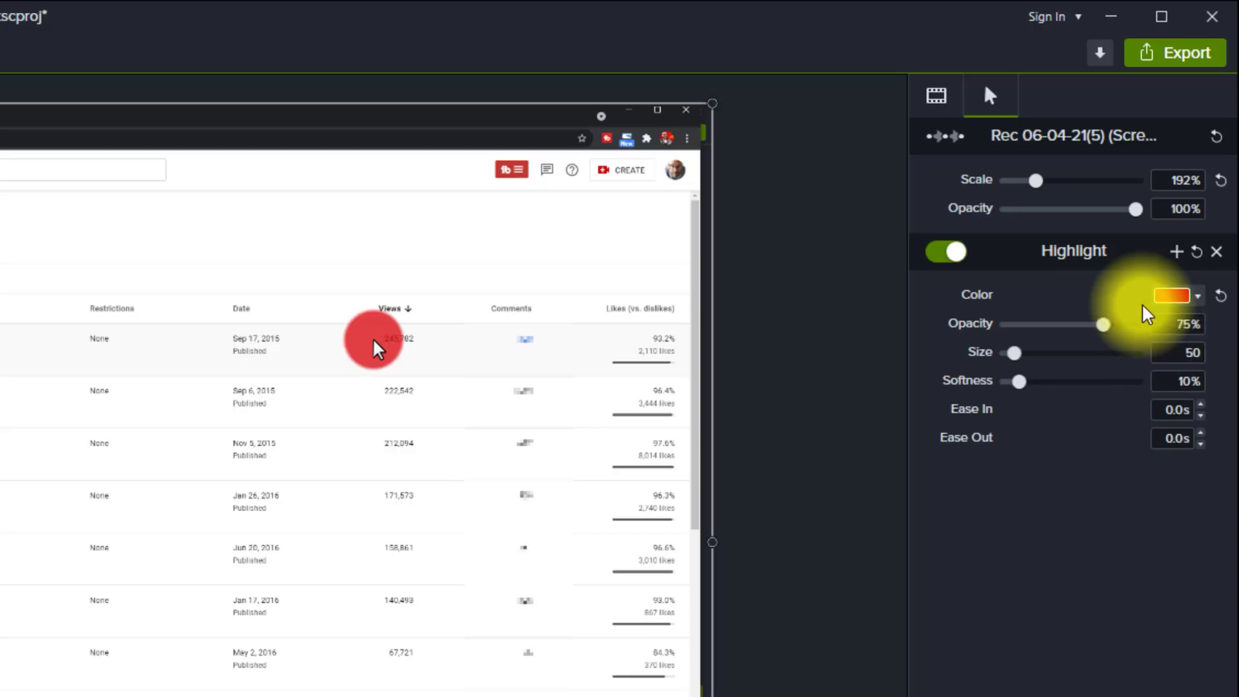
{"action": "left_click", "coordinate": [1172, 295]}
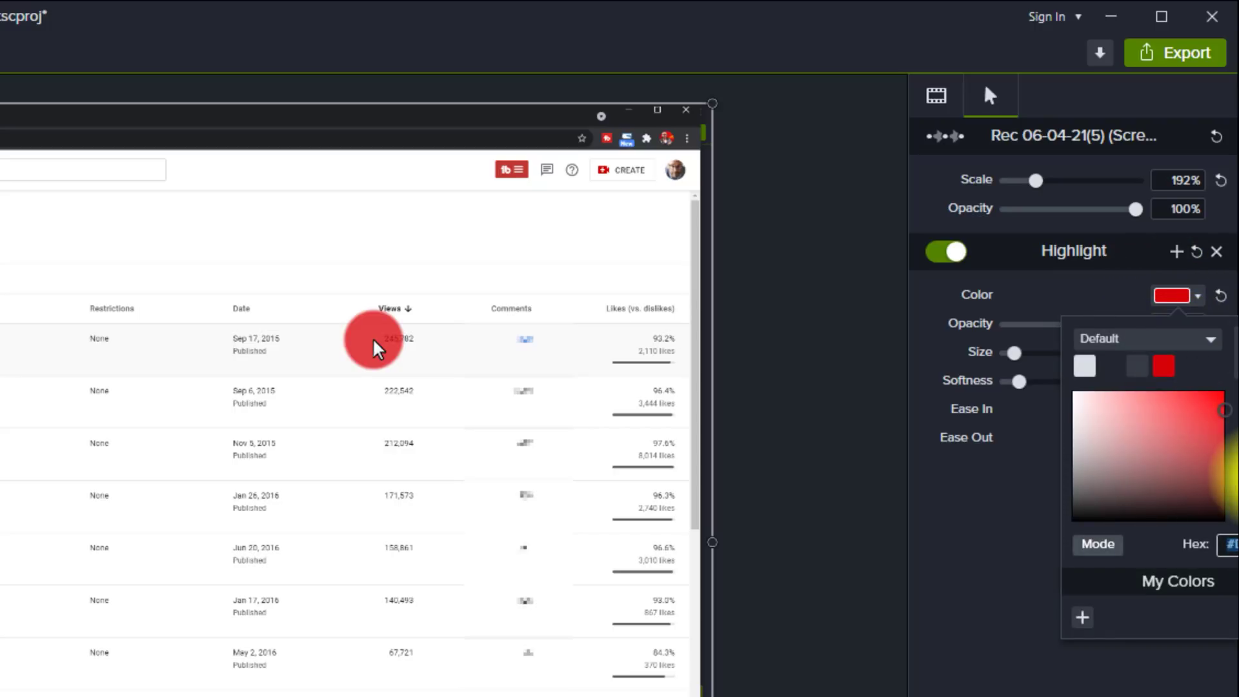
{"action": "left_click_drag", "start_coordinate": [1234, 475], "coordinate": [1234, 483]}
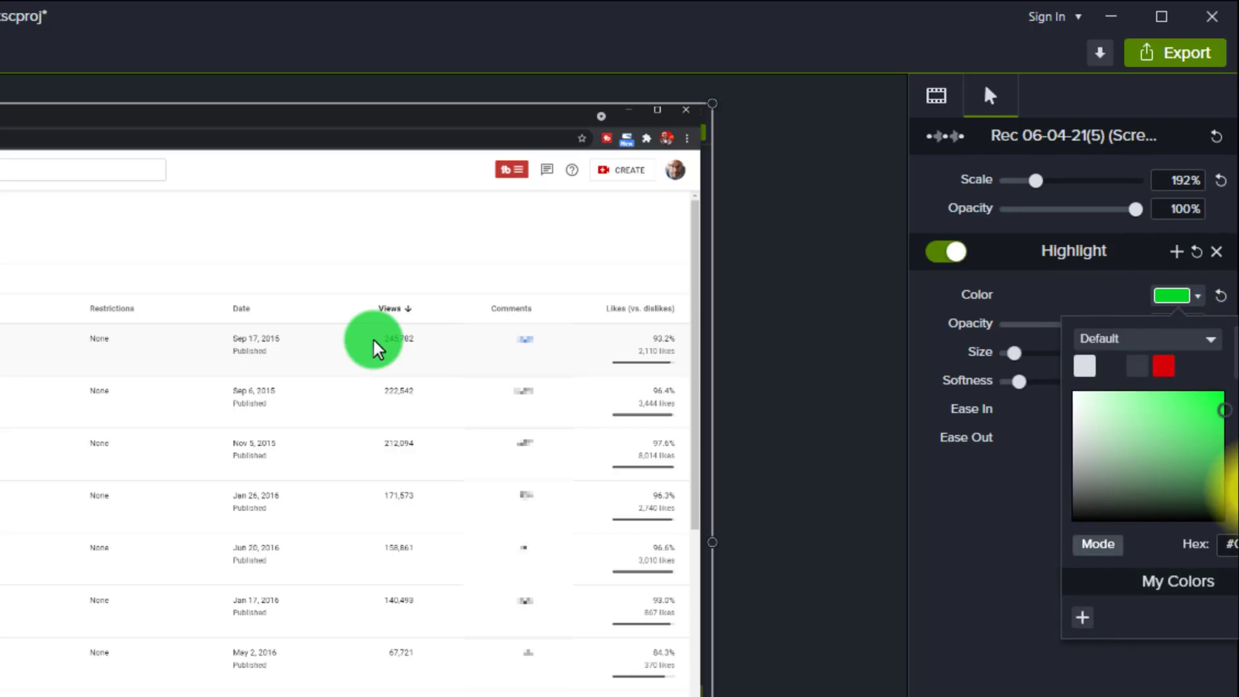
{"action": "left_click_drag", "start_coordinate": [1234, 490], "coordinate": [1234, 452]}
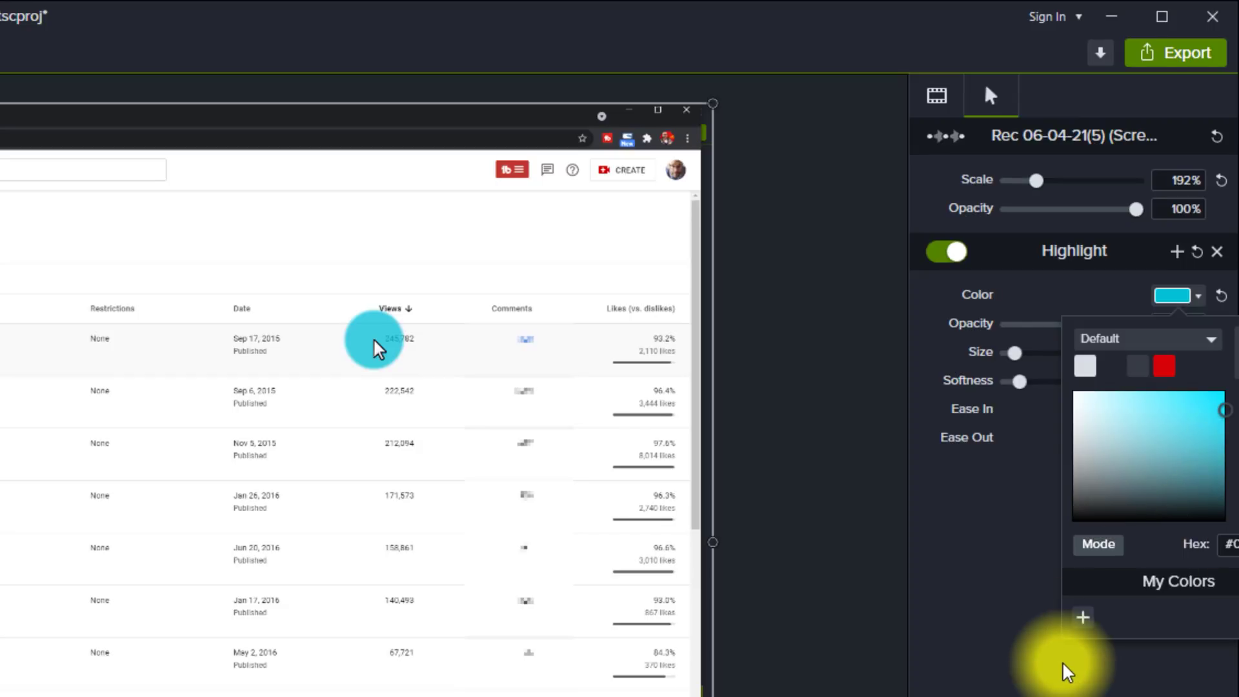
{"action": "left_click", "coordinate": [970, 558]}
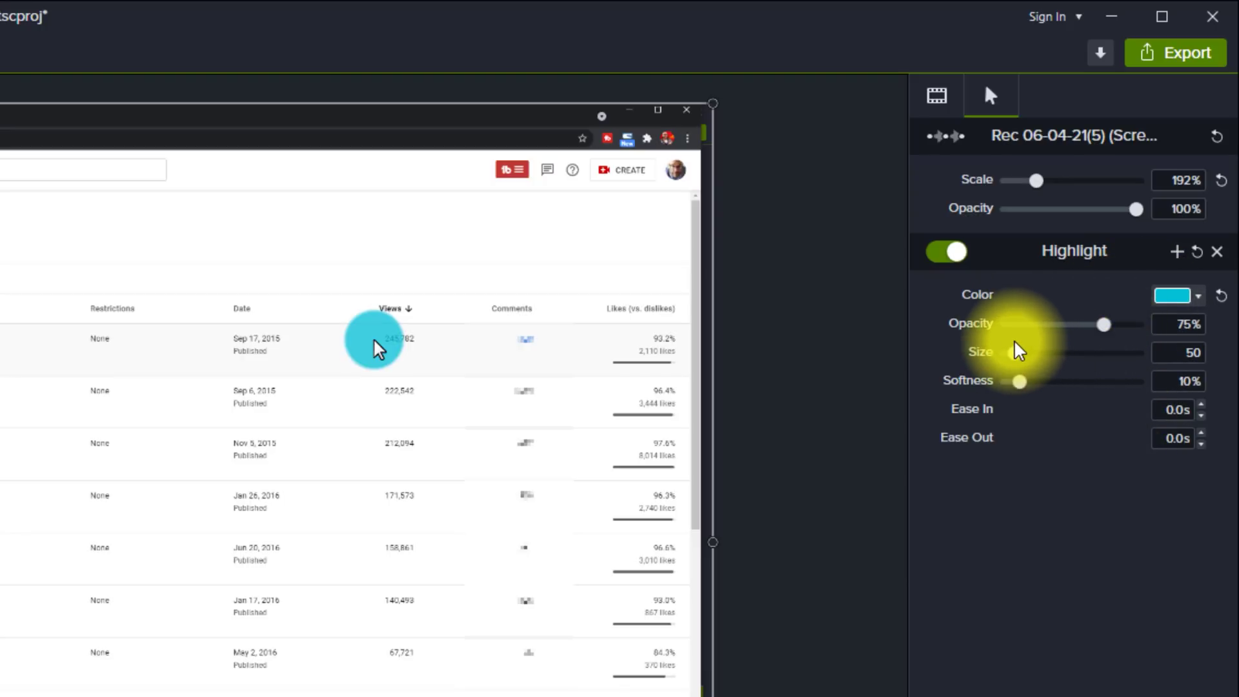
Step: Set the cursor highlight to size 111, softness 91% and opacity 74%, then return to 2:26
{"action": "left_click_drag", "start_coordinate": [1008, 356], "coordinate": [1125, 454]}
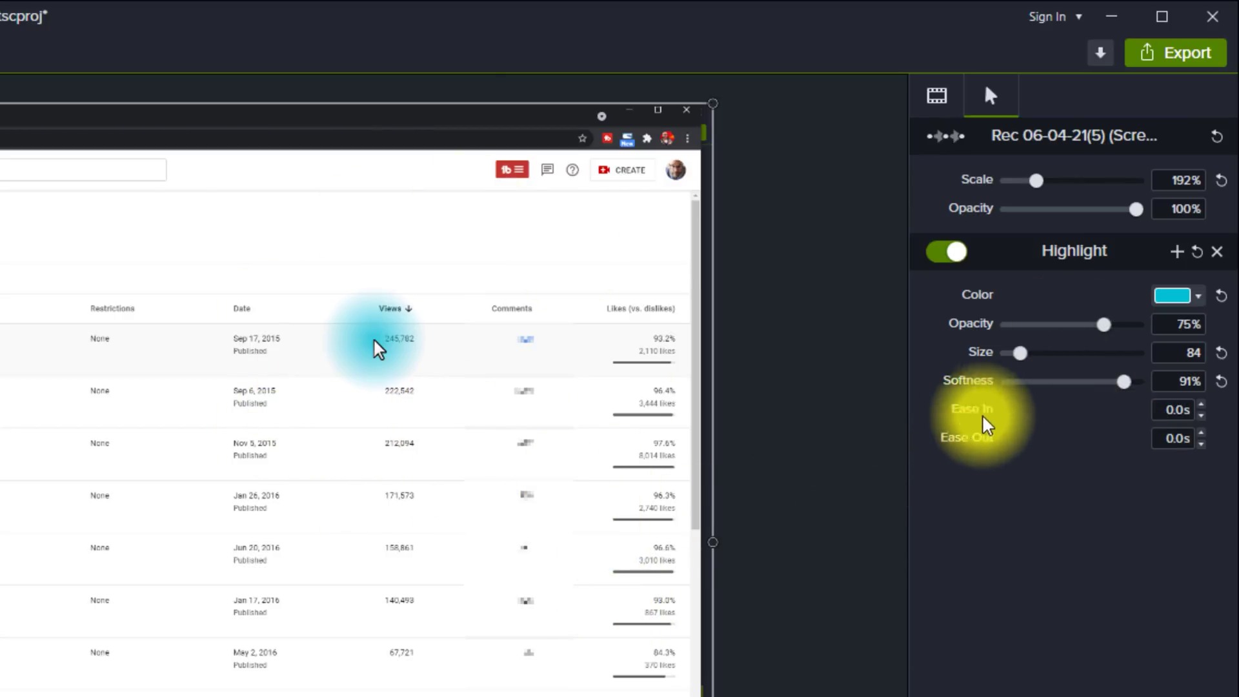
{"action": "left_click_drag", "start_coordinate": [1021, 349], "coordinate": [1024, 351]}
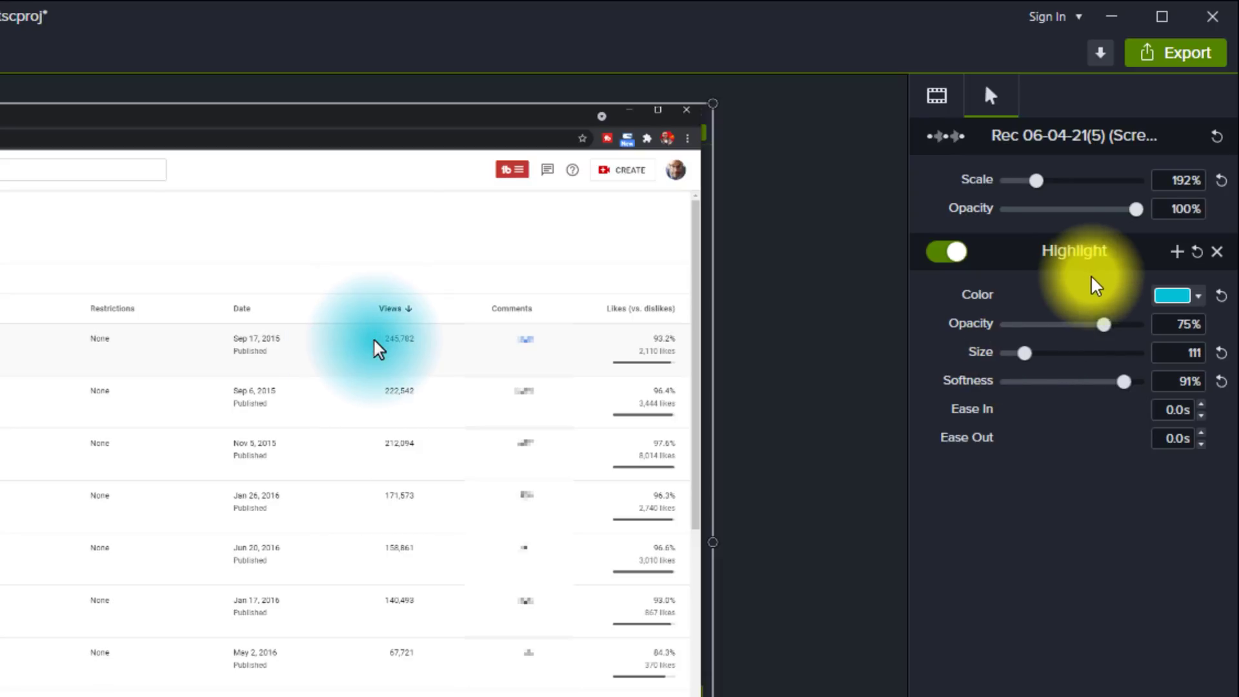
{"action": "left_click_drag", "start_coordinate": [1105, 329], "coordinate": [1234, 305]}
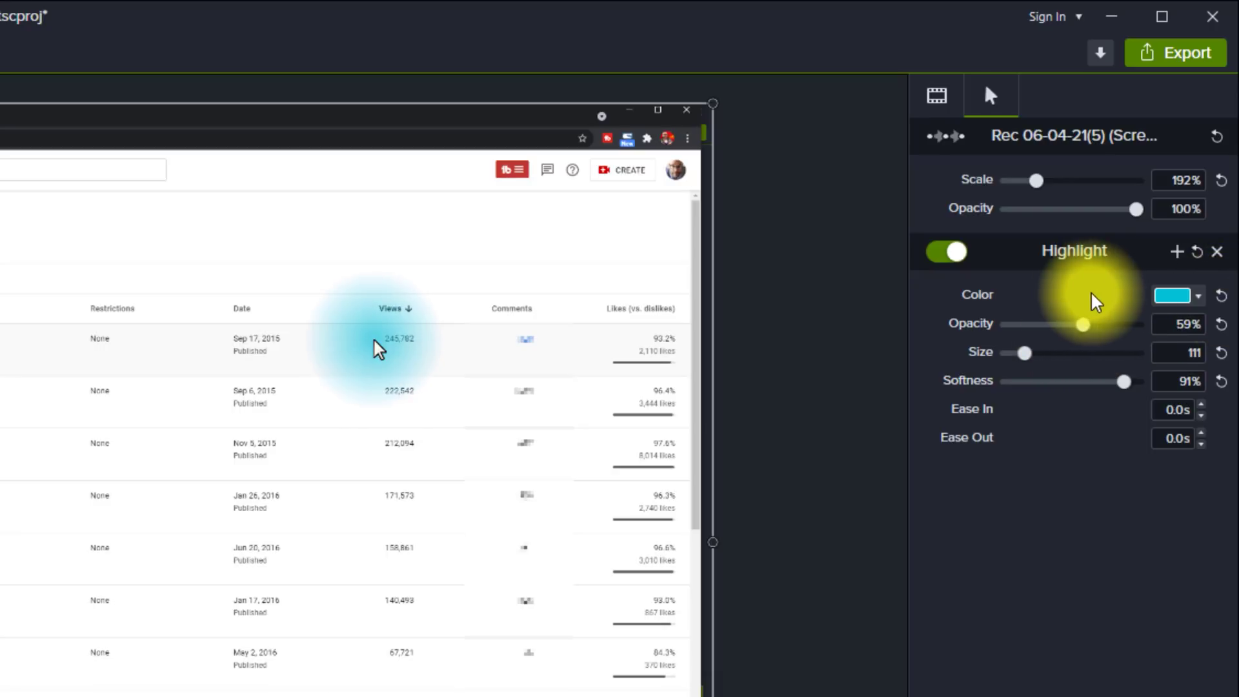
{"action": "left_click_drag", "start_coordinate": [1099, 324], "coordinate": [1107, 319]}
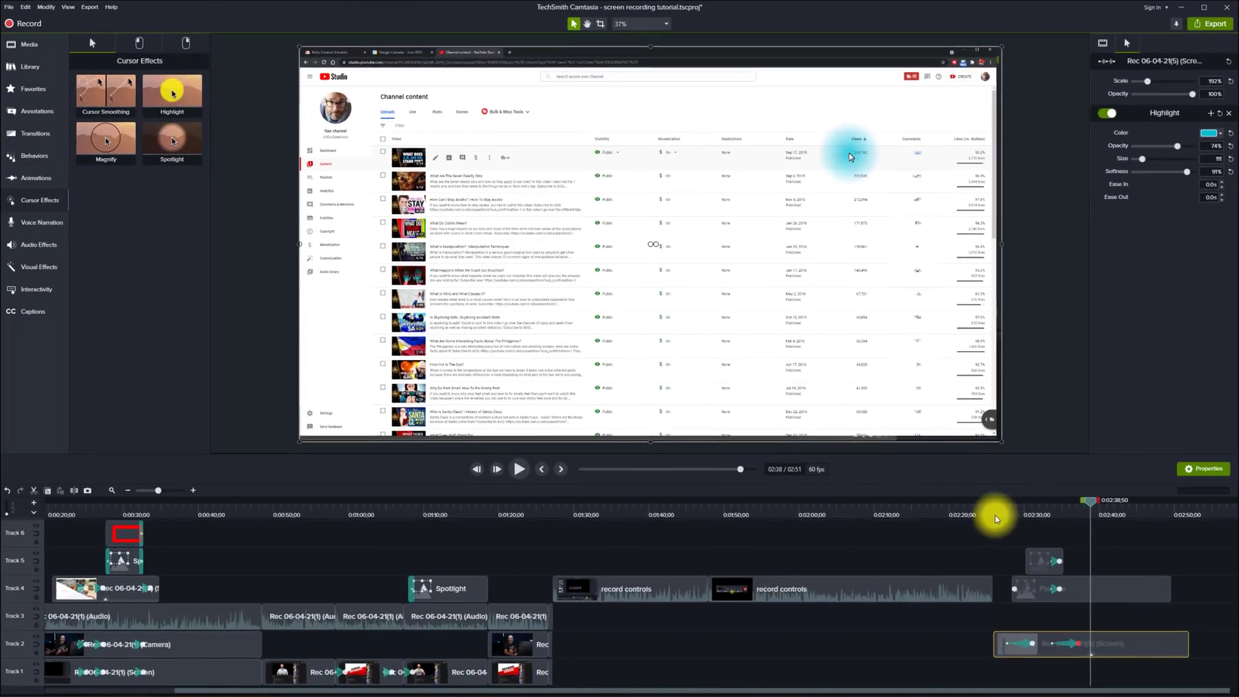
{"action": "left_click", "coordinate": [996, 515]}
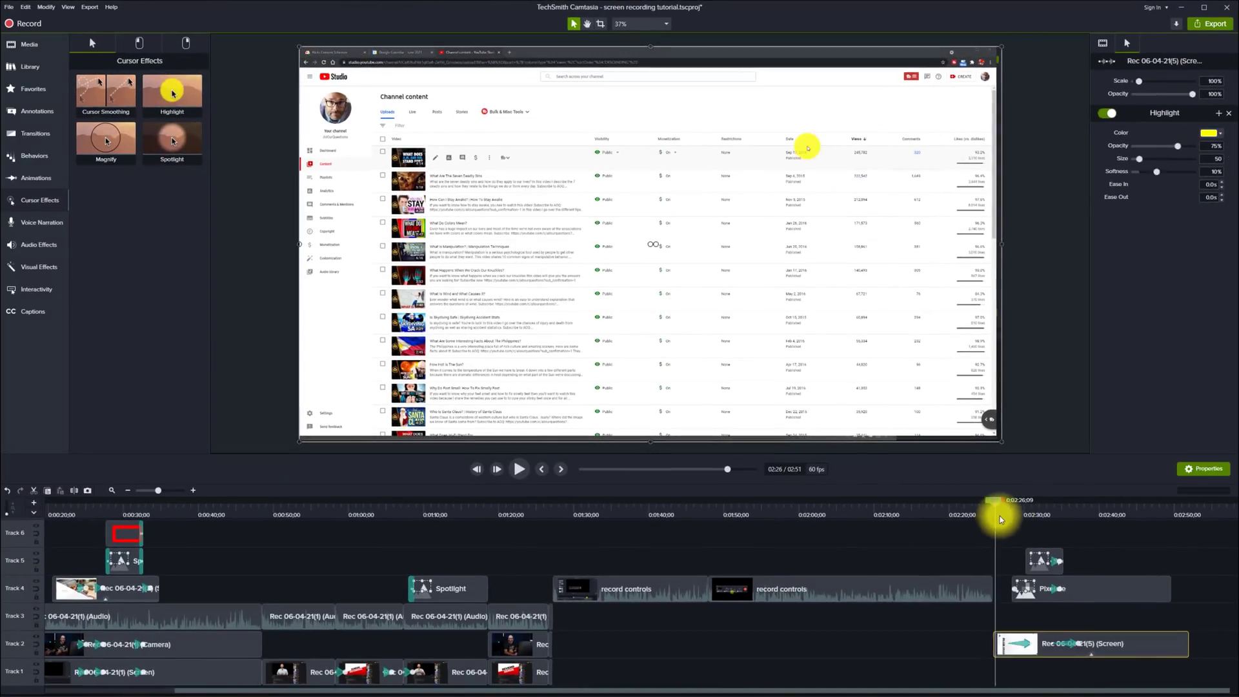
Step: Play the recording from 2:26 to 2:39 to review the cyan cursor highlight
{"action": "left_click", "coordinate": [519, 476]}
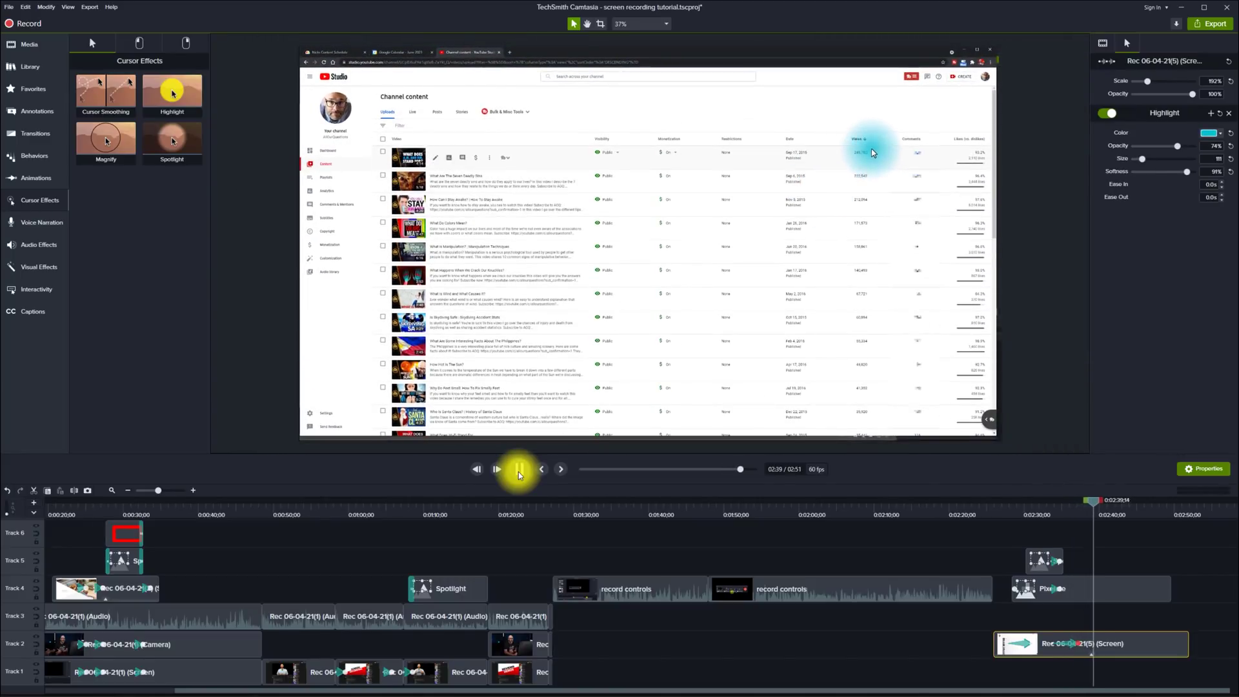
{"action": "left_click", "coordinate": [521, 477]}
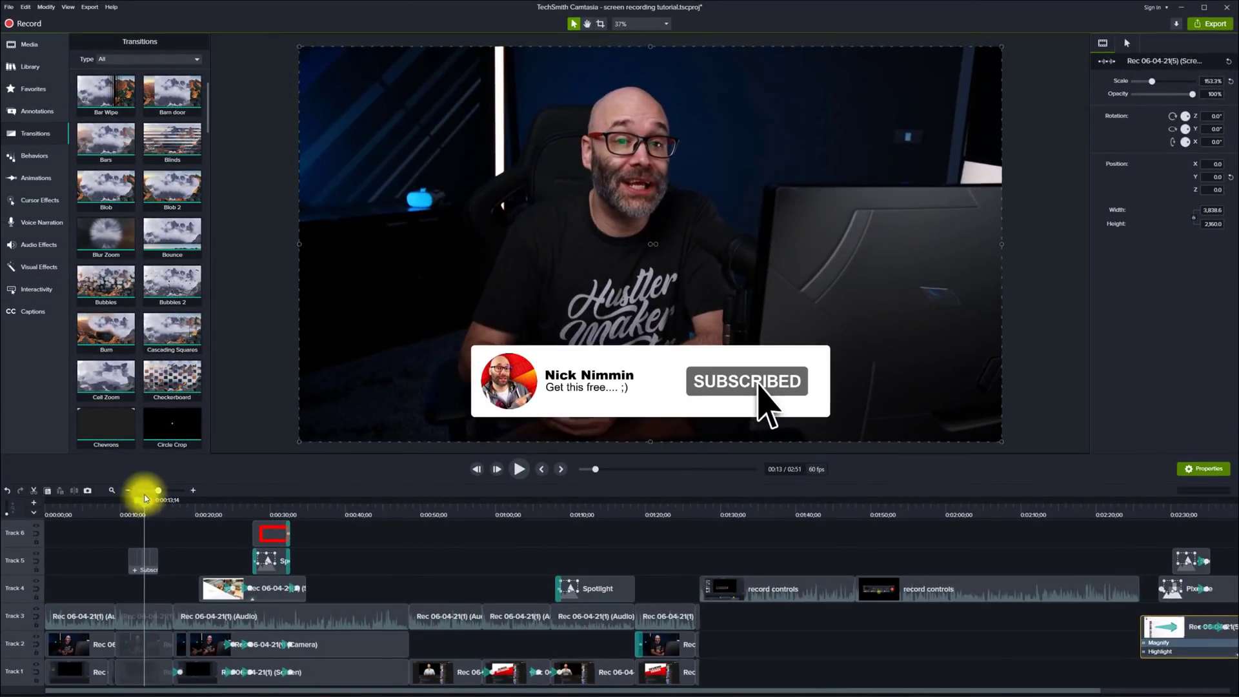
Step: Scrub the playhead back to about 0:13 and forward past the subscribe banner animation
{"action": "left_click_drag", "start_coordinate": [142, 502], "coordinate": [145, 504]}
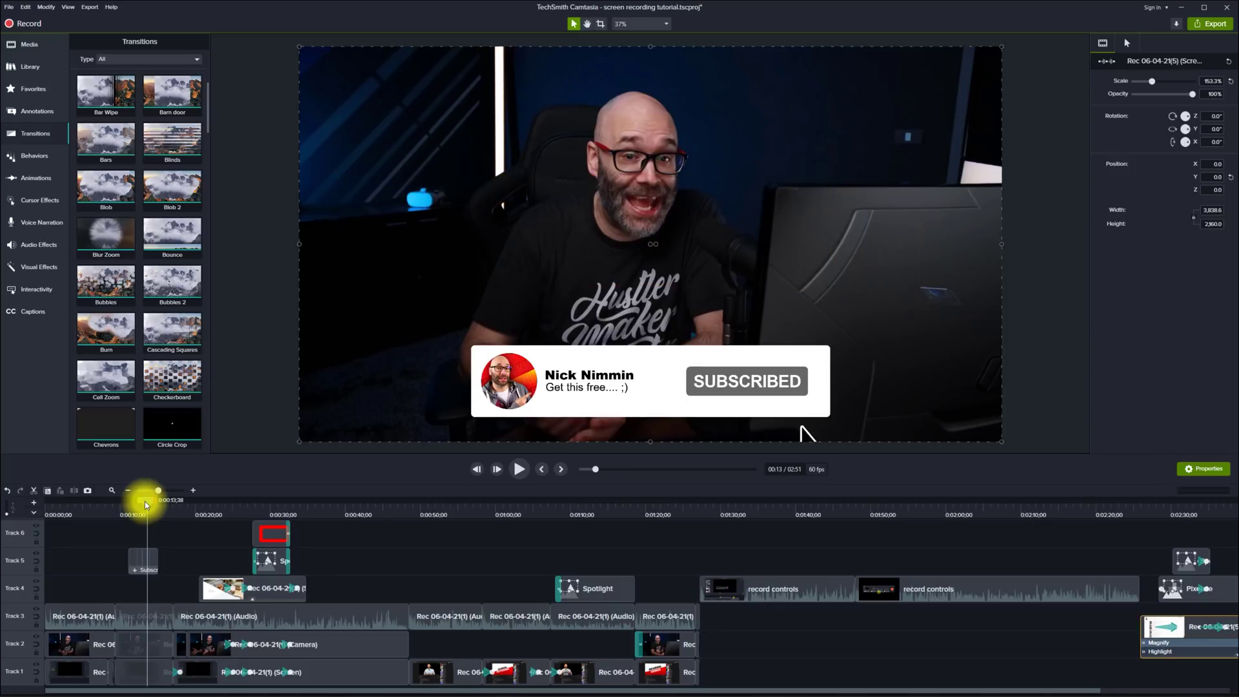
{"action": "left_click_drag", "start_coordinate": [145, 504], "coordinate": [153, 509]}
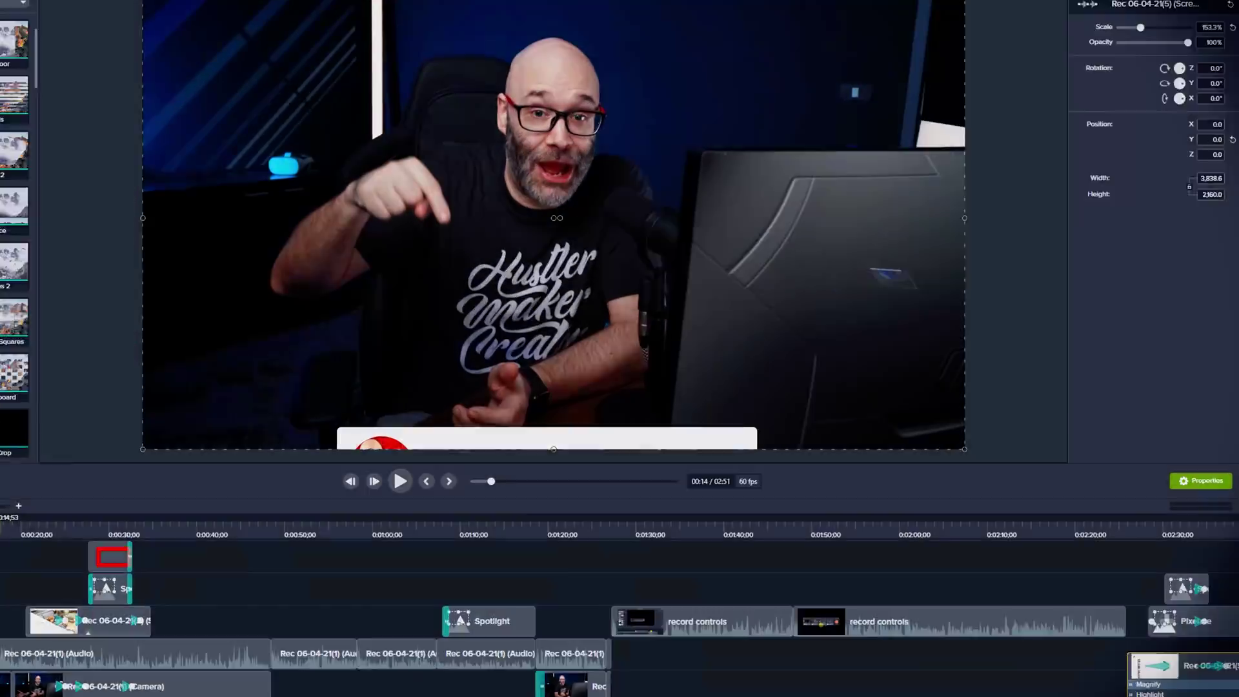